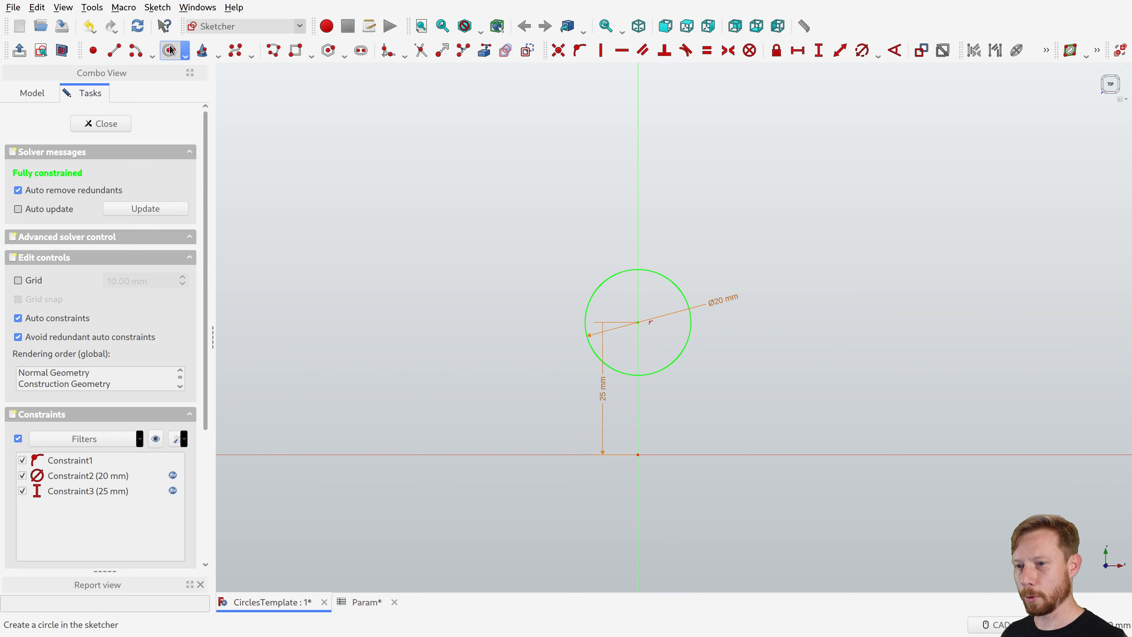
# Draw a small circle about 3.9 mm in diameter on the vertical axis above the large circle and constrain its centre onto that circle.
pyautogui.click(170, 51)
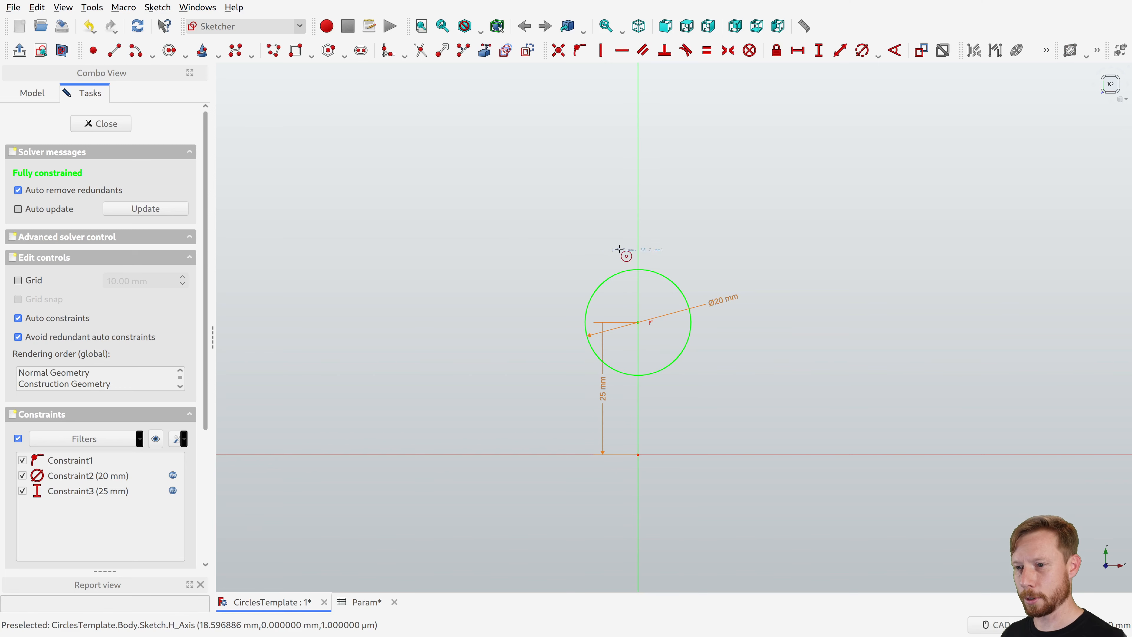
pyautogui.click(638, 241)
pyautogui.click(646, 246)
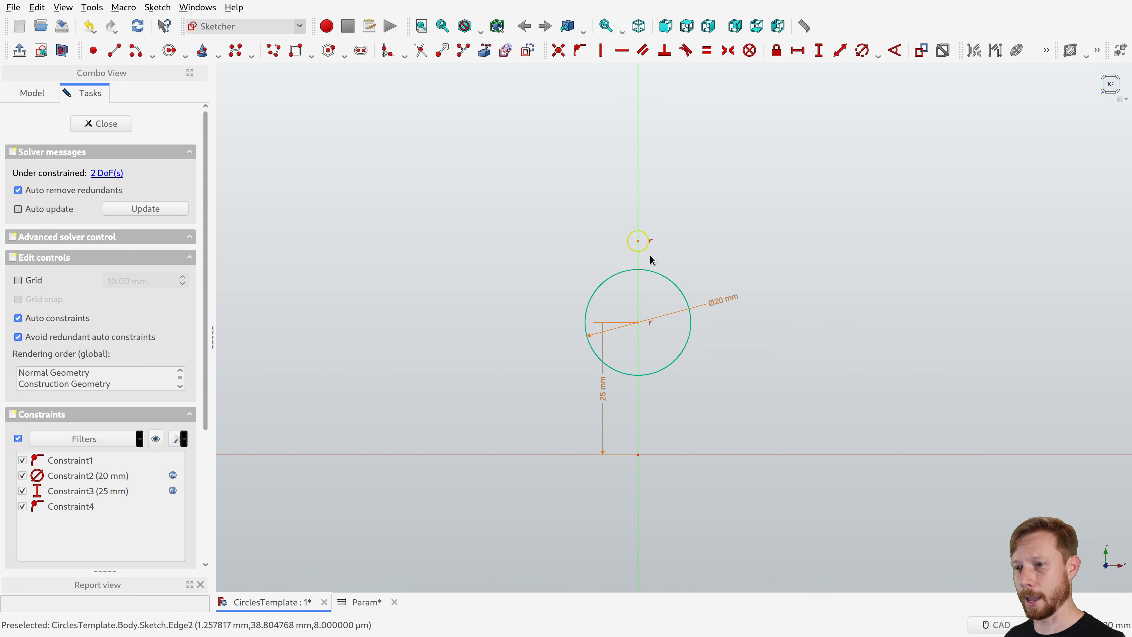
pyautogui.press('o')
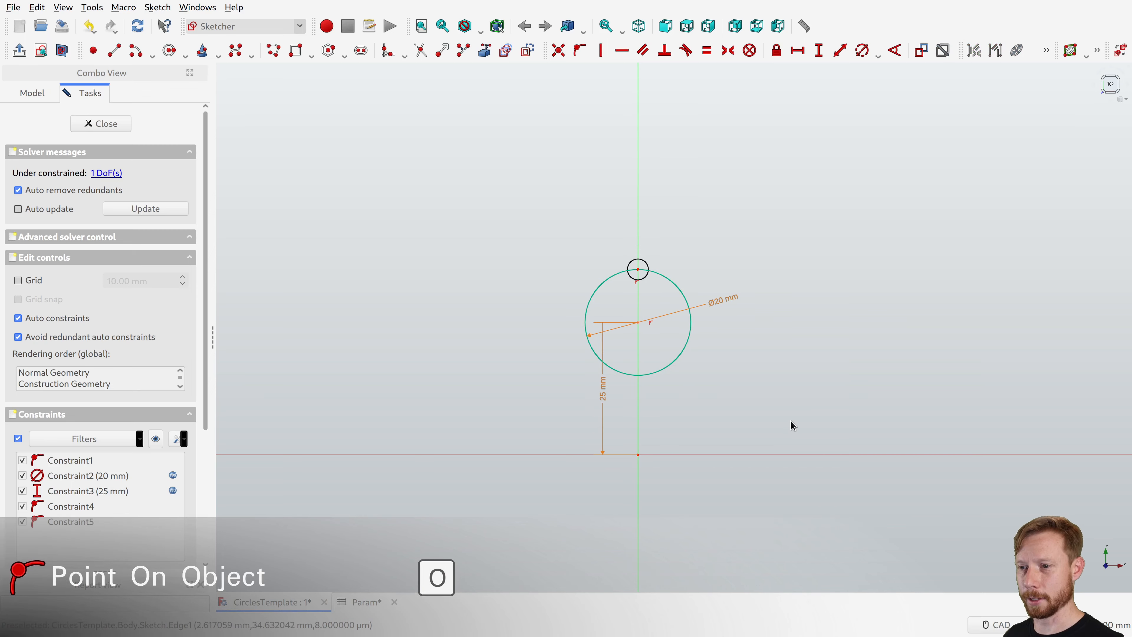
pyautogui.click(650, 271)
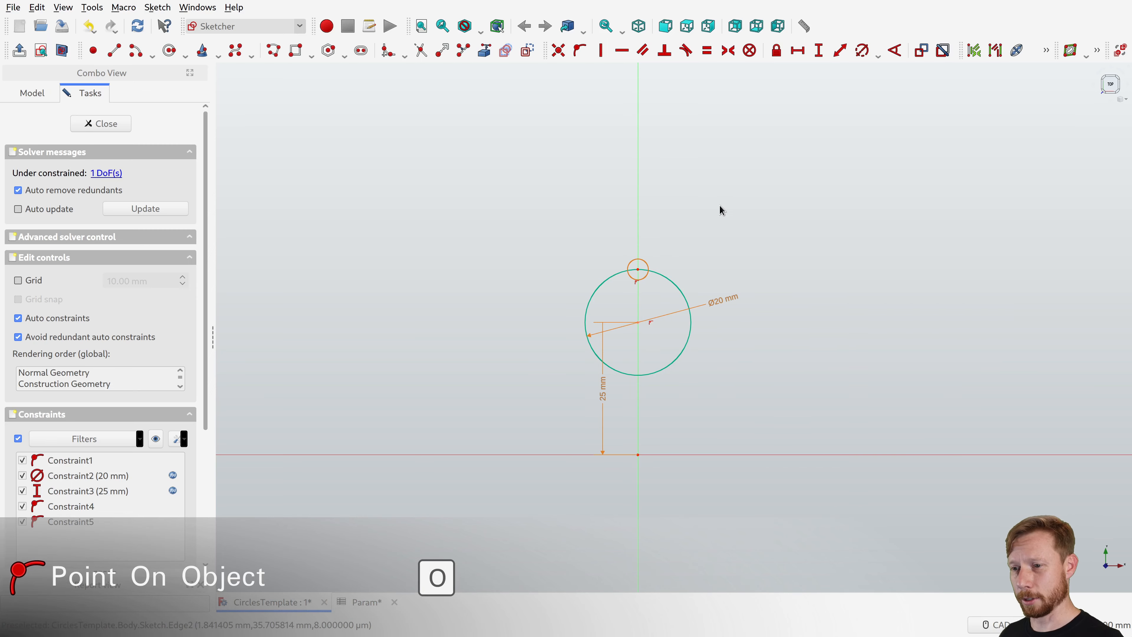
# Constrain the small circle's diameter with the formula <<Param>>.SmallDiameter and close the sketch.
pyautogui.press('k')
pyautogui.press('o')
pyautogui.press('=')
pyautogui.write('<<Param>>.Sma')
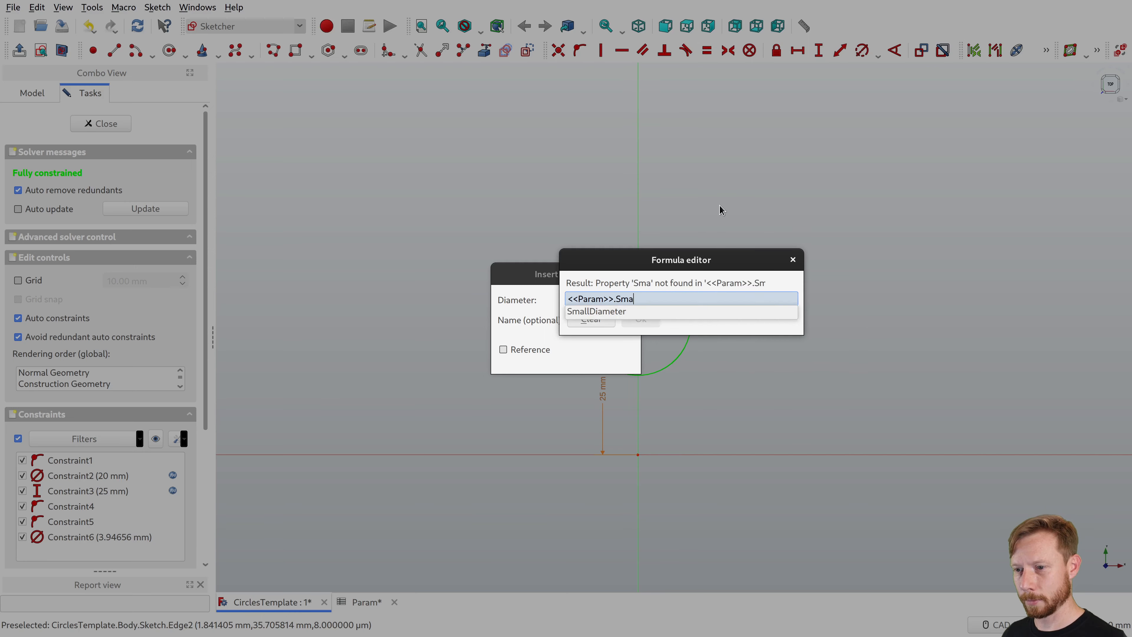
pyautogui.press('Down')
pyautogui.press('Return')
pyautogui.press('Return')
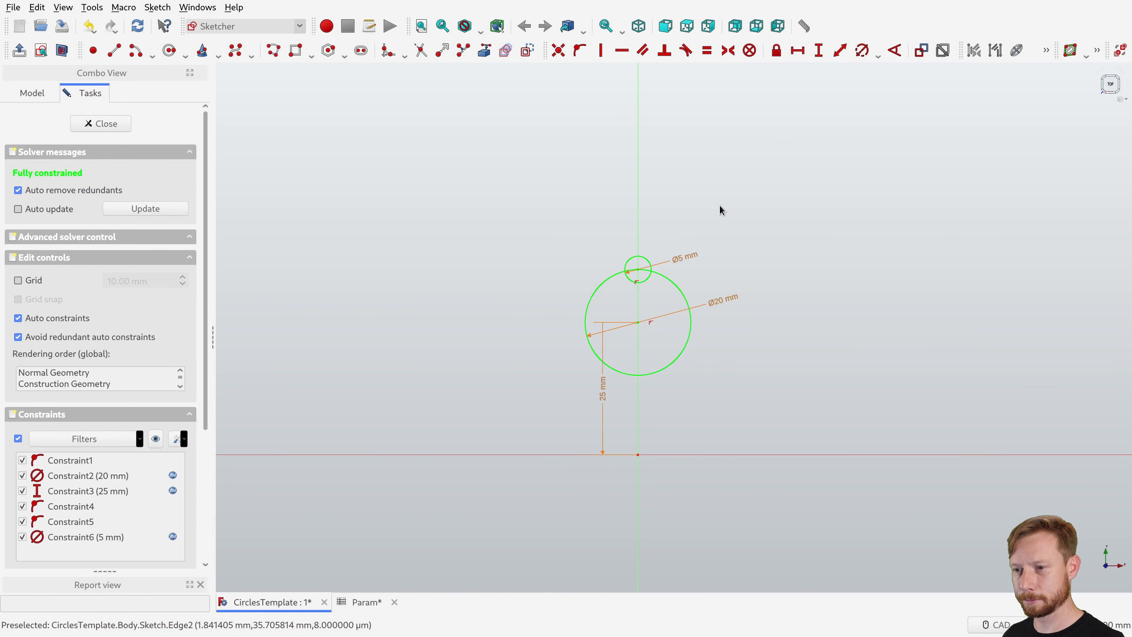
pyautogui.click(101, 123)
# Open the Param spreadsheet and tile it side by side with the 3D view of the circles.
pyautogui.click(421, 26)
pyautogui.scroll(-8, 642, 262)
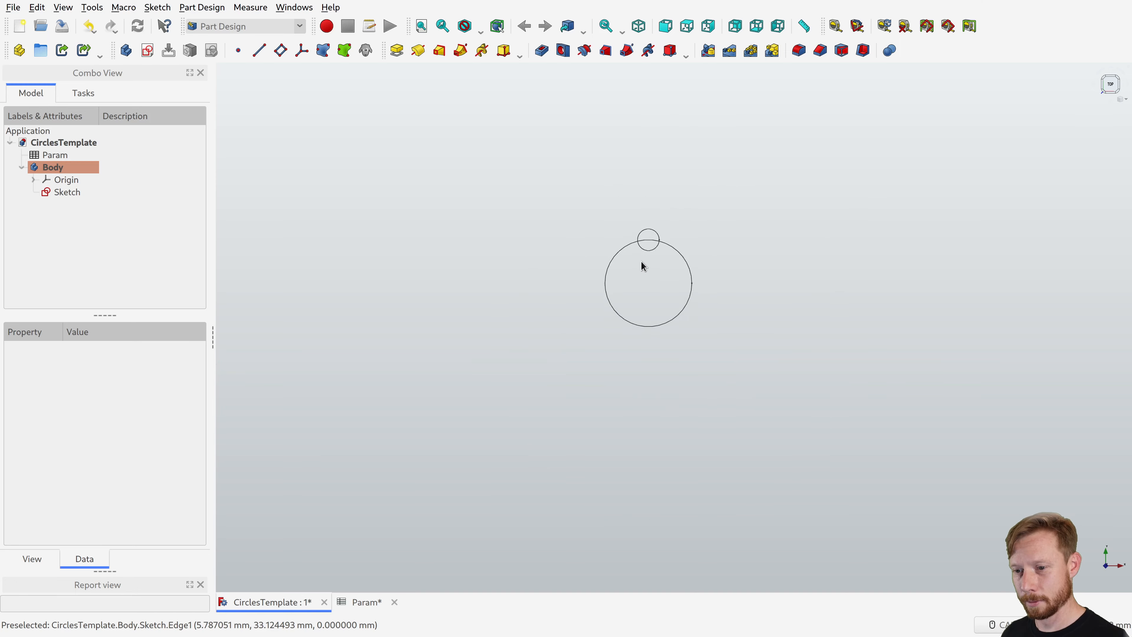
pyautogui.moveTo(641, 262); pyautogui.dragTo(640, 335, button='middle')
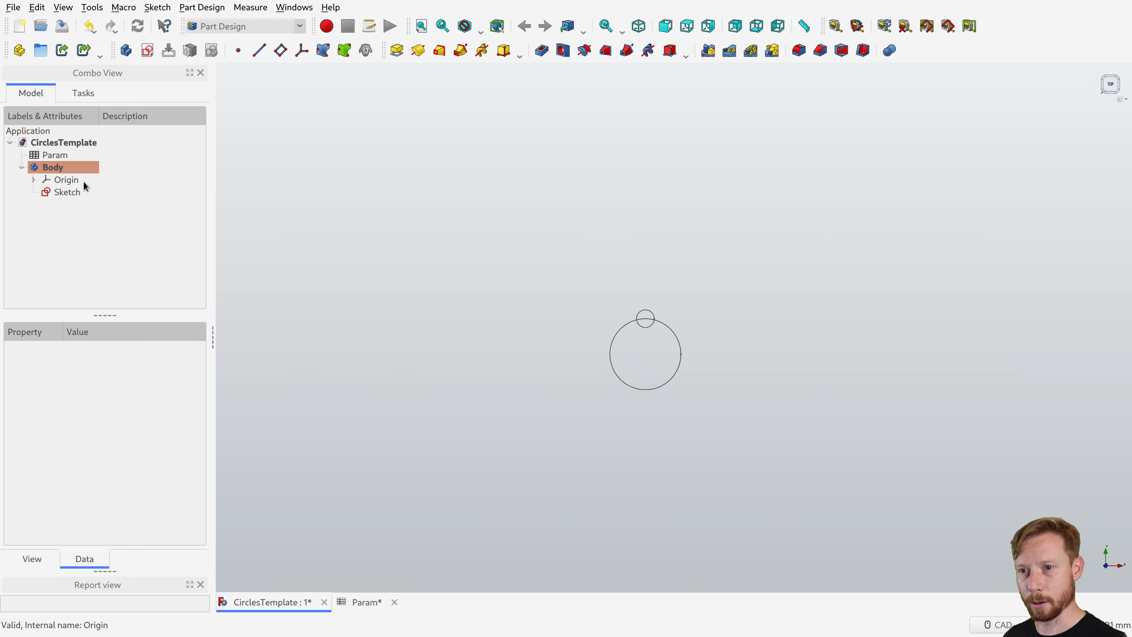
pyautogui.doubleClick(51, 159)
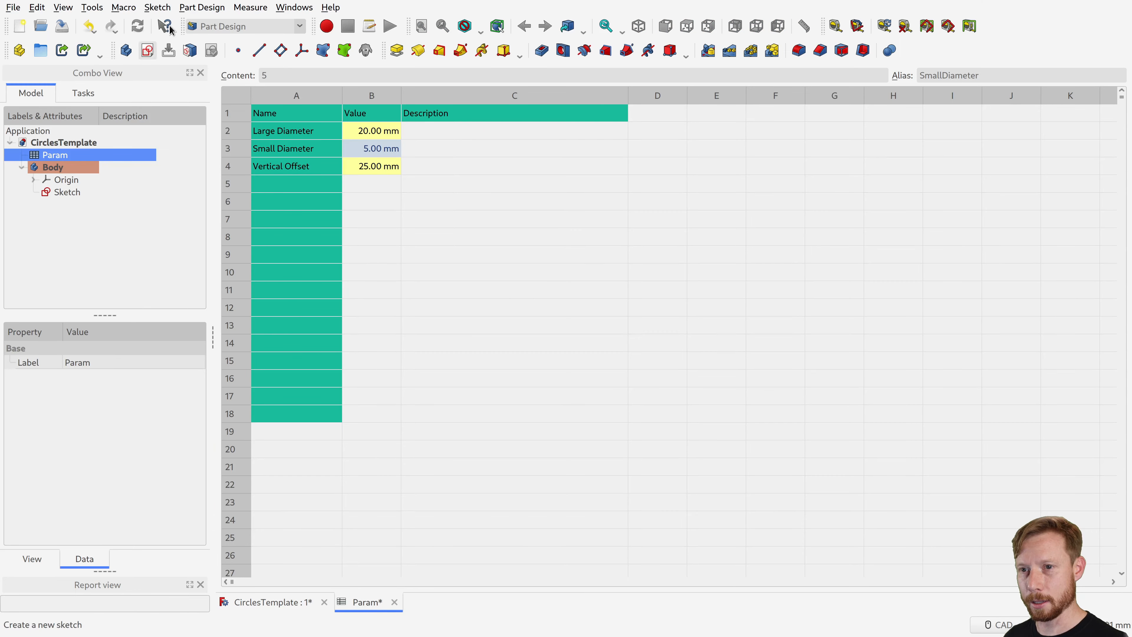
pyautogui.click(294, 7)
pyautogui.click(304, 65)
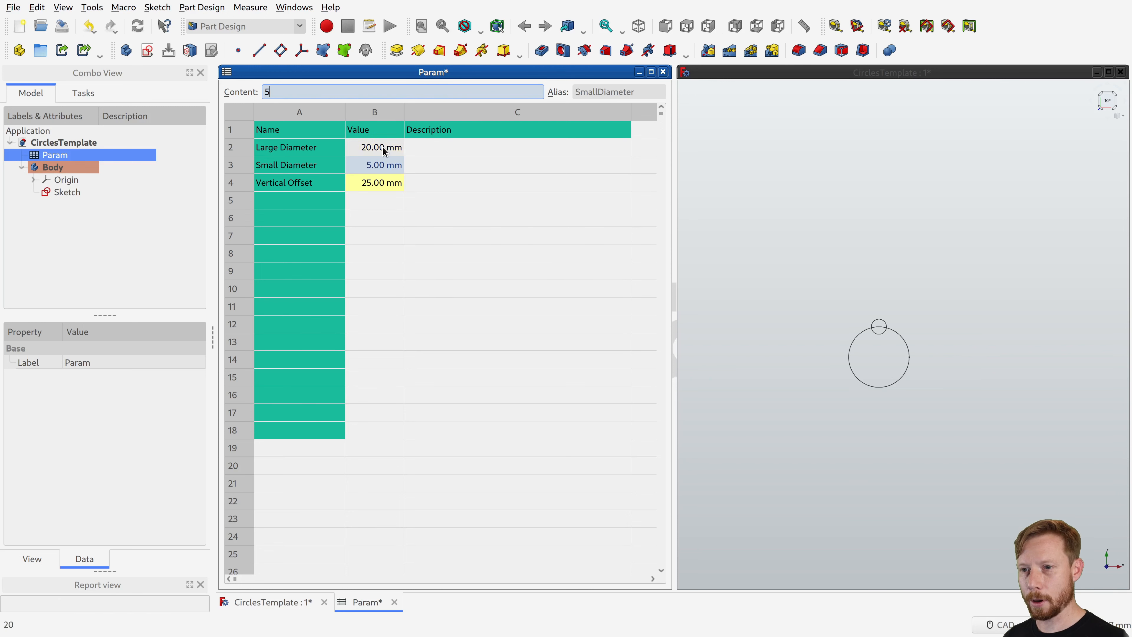
# Set the Vertical Offset parameter to 75 mm in the Param spreadsheet.
pyautogui.click(374, 182)
pyautogui.write('75')
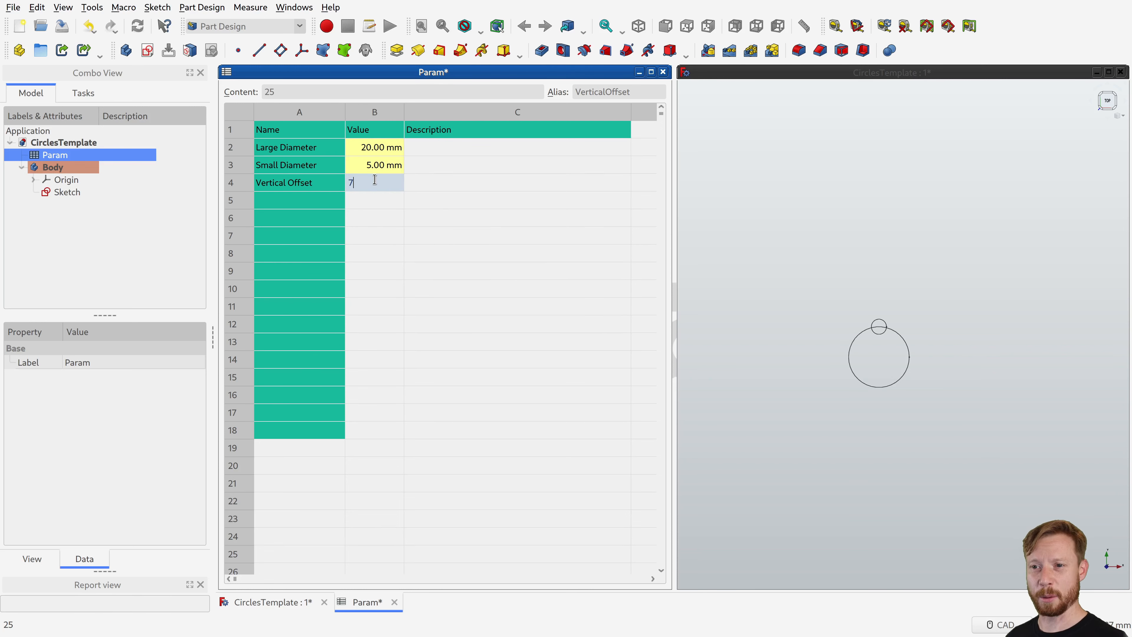
pyautogui.press('Return')
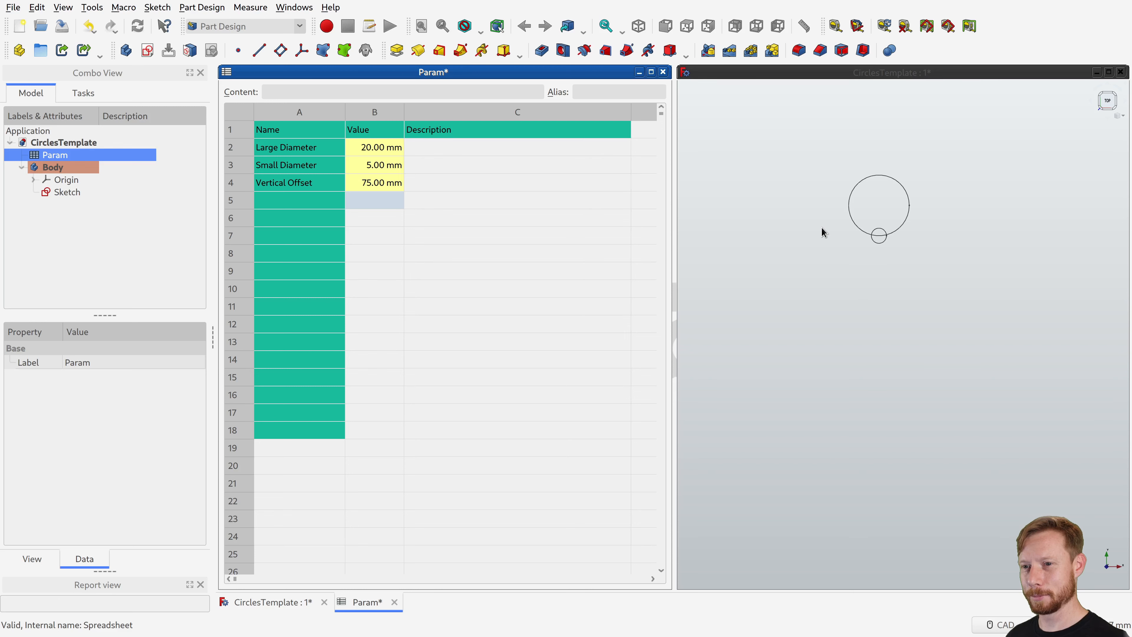
# Maximize the 3D view, reopen the sketch to examine the small circle's position on the large circle, and close the sketch.
pyautogui.doubleClick(860, 74)
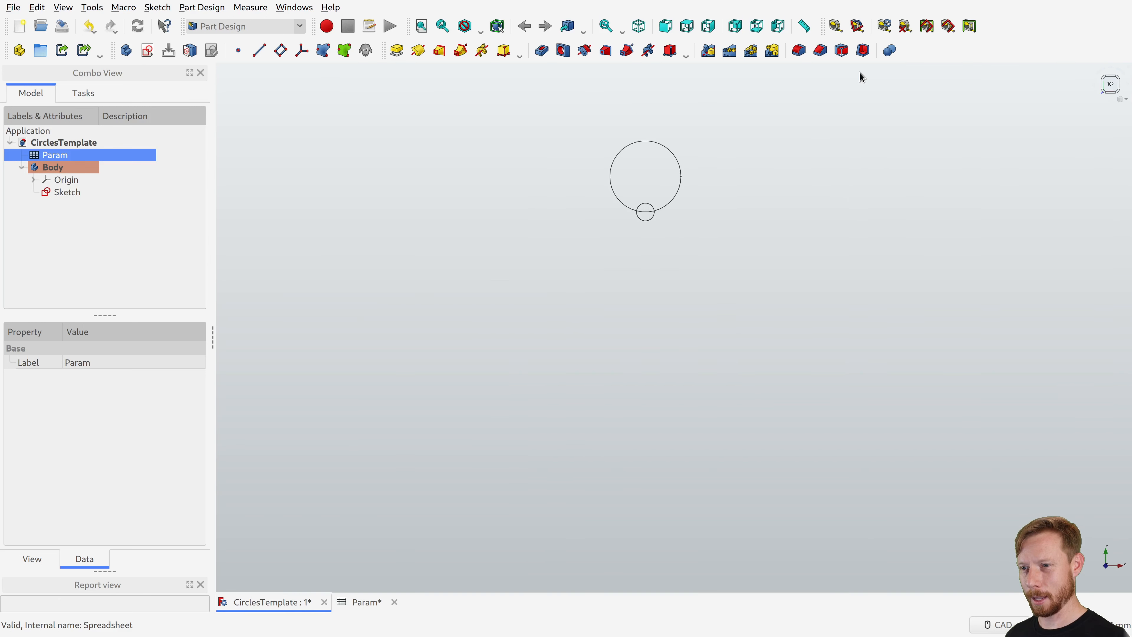
pyautogui.moveTo(561, 202); pyautogui.dragTo(543, 308, button='middle')
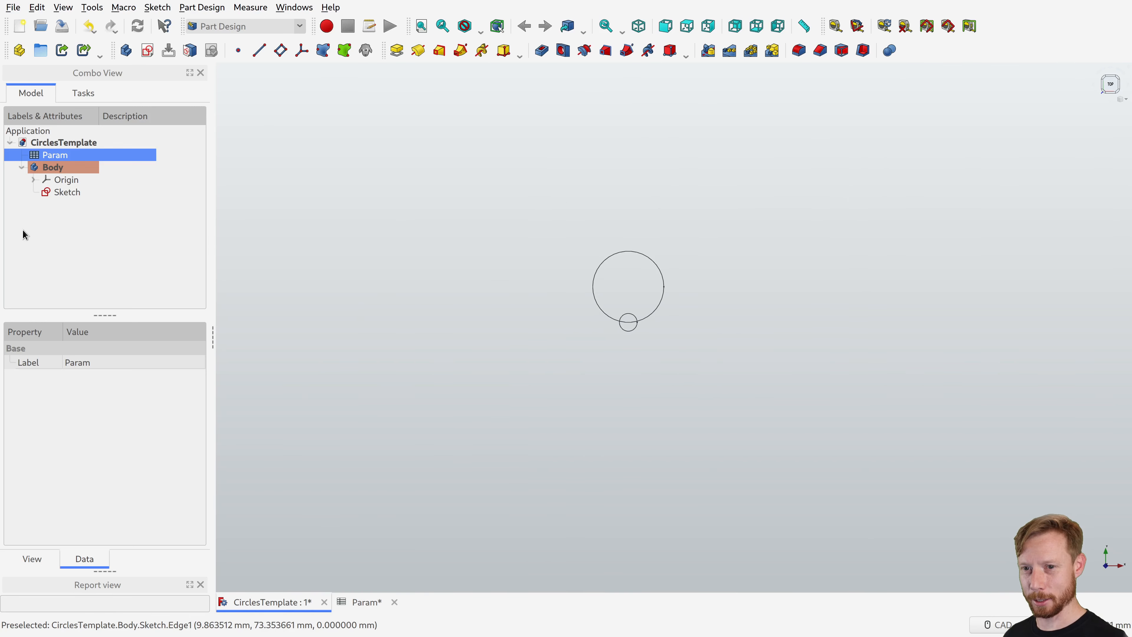
pyautogui.doubleClick(54, 193)
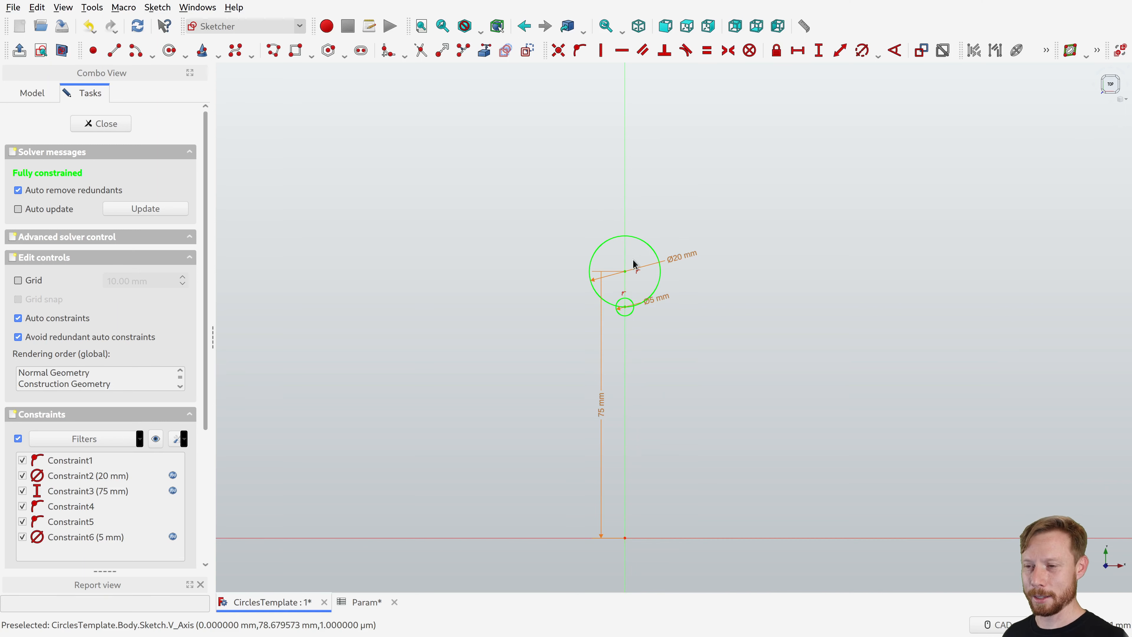
pyautogui.click(115, 123)
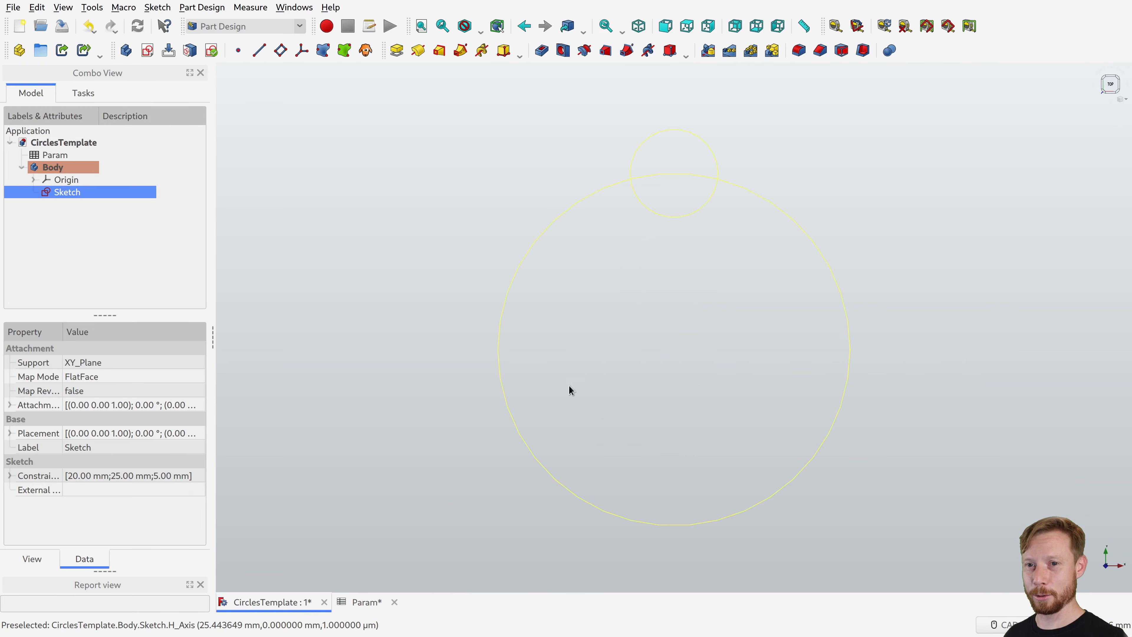
# Reopen the sketch and delete the two point-on-object constraints holding the small circle's centre to the large circle and the vertical axis.
pyautogui.scroll(-5, 756, 370)
pyautogui.moveTo(745, 374); pyautogui.dragTo(655, 412, button='middle')
pyautogui.doubleClick(67, 192)
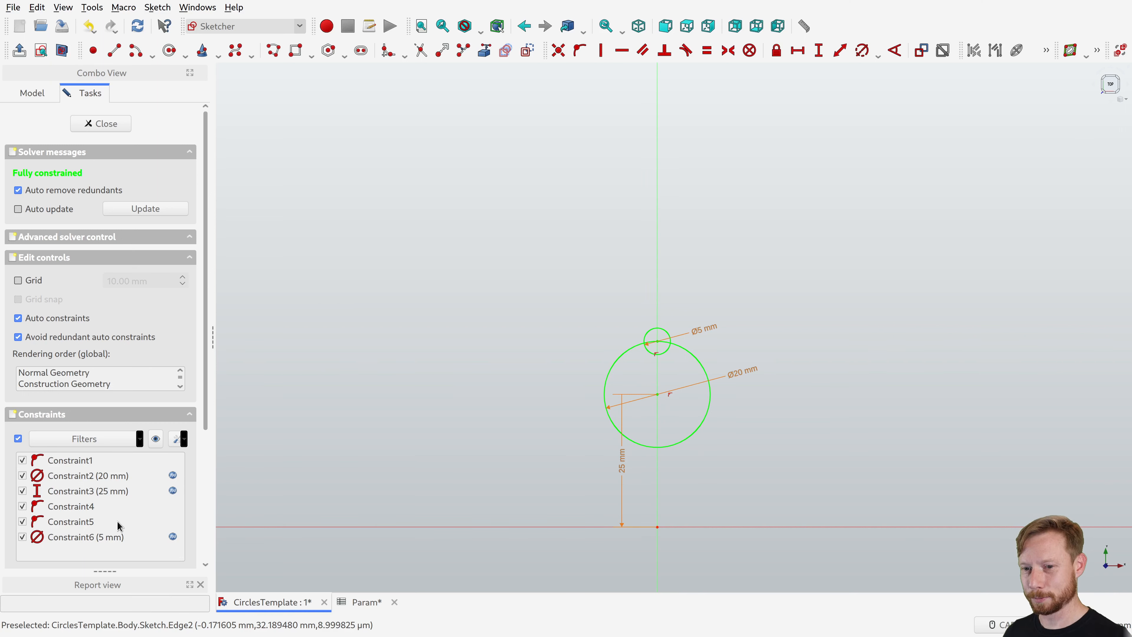
pyautogui.click(100, 537)
pyautogui.click(99, 523)
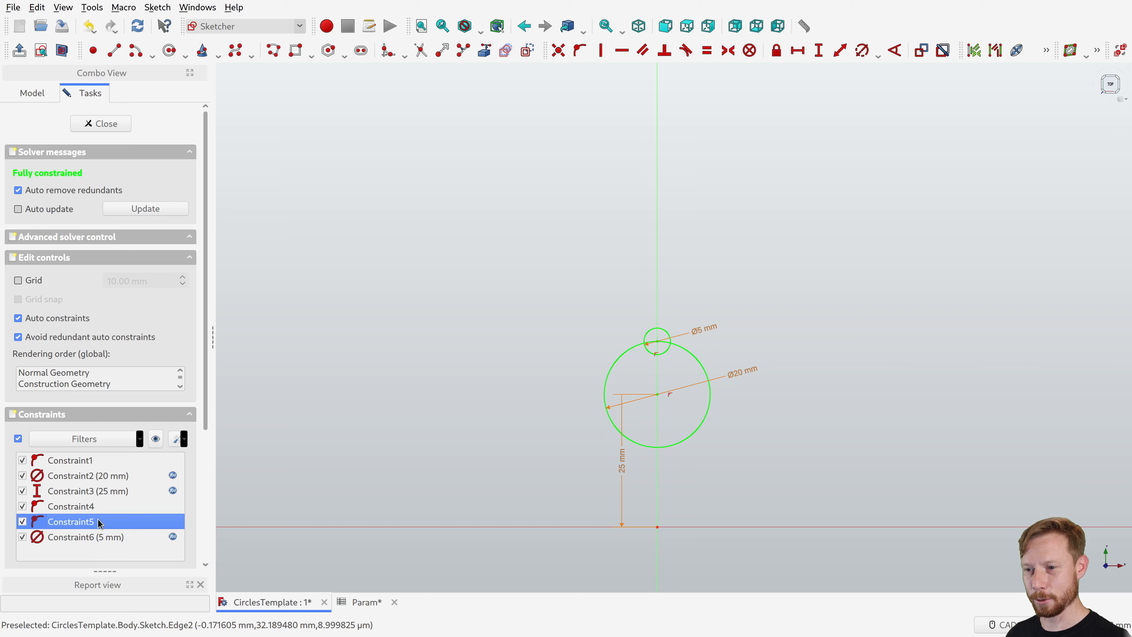
pyautogui.press('Delete')
pyautogui.click(94, 506)
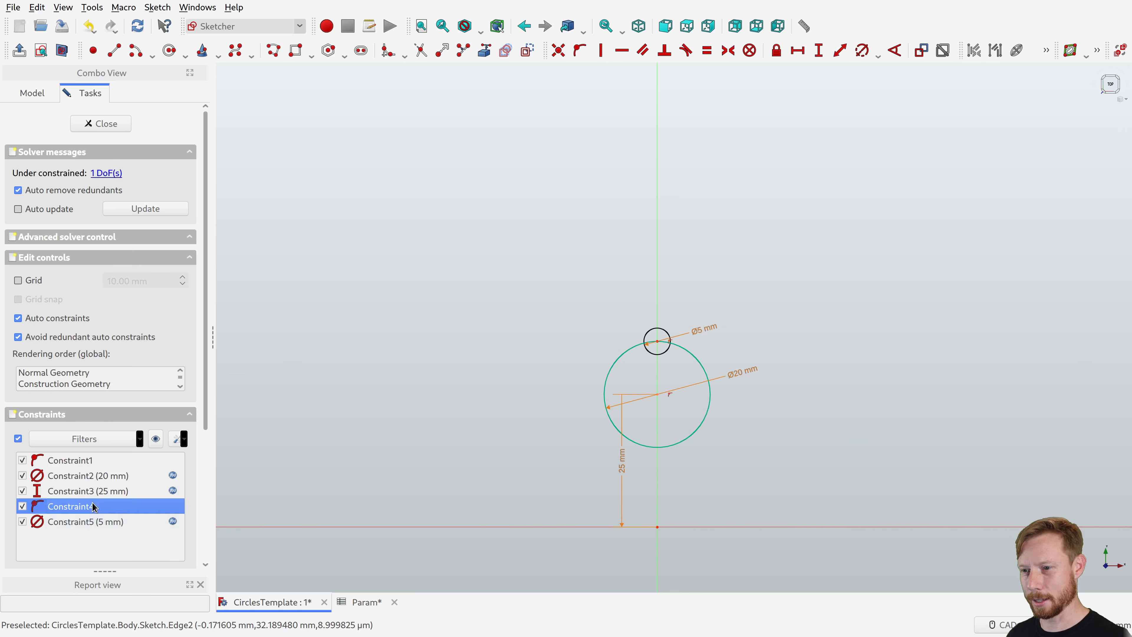
pyautogui.press('Delete')
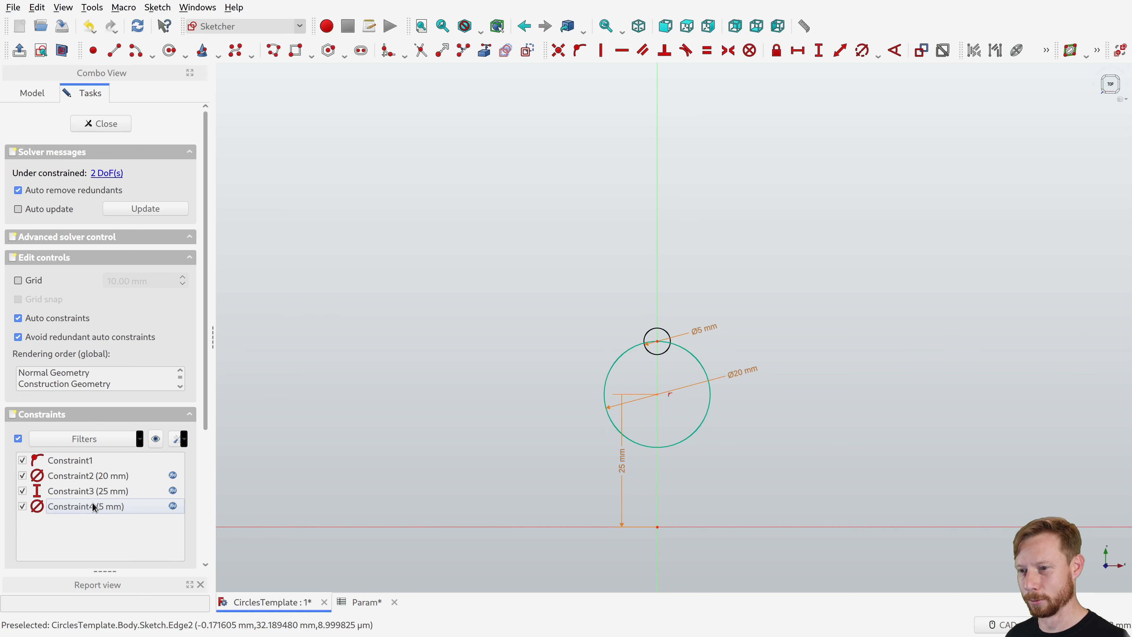
# Move the small circle to about 43.3 mm above the origin and constrain its centre to the vertical axis.
pyautogui.click(657, 341)
pyautogui.moveTo(657, 342); pyautogui.dragTo(659, 297)
pyautogui.click(659, 298)
pyautogui.click(657, 249)
pyautogui.click(579, 49)
# Constrain the vertical distance from the origin to the small circle's centre with <<Param>>.VerticalOffset+<<Param>>.LargeDiameter/2 and close the sketch.
pyautogui.click(657, 298)
pyautogui.click(657, 527)
pyautogui.press('i')
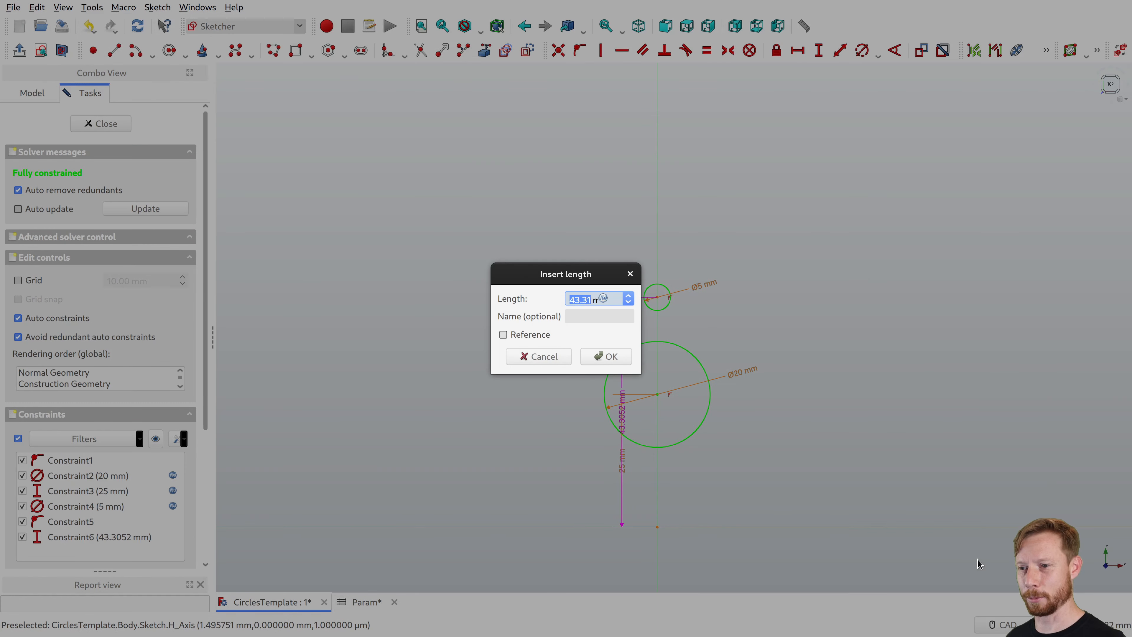
pyautogui.press('=')
pyautogui.write('<<Param>>.VerticalOffset')
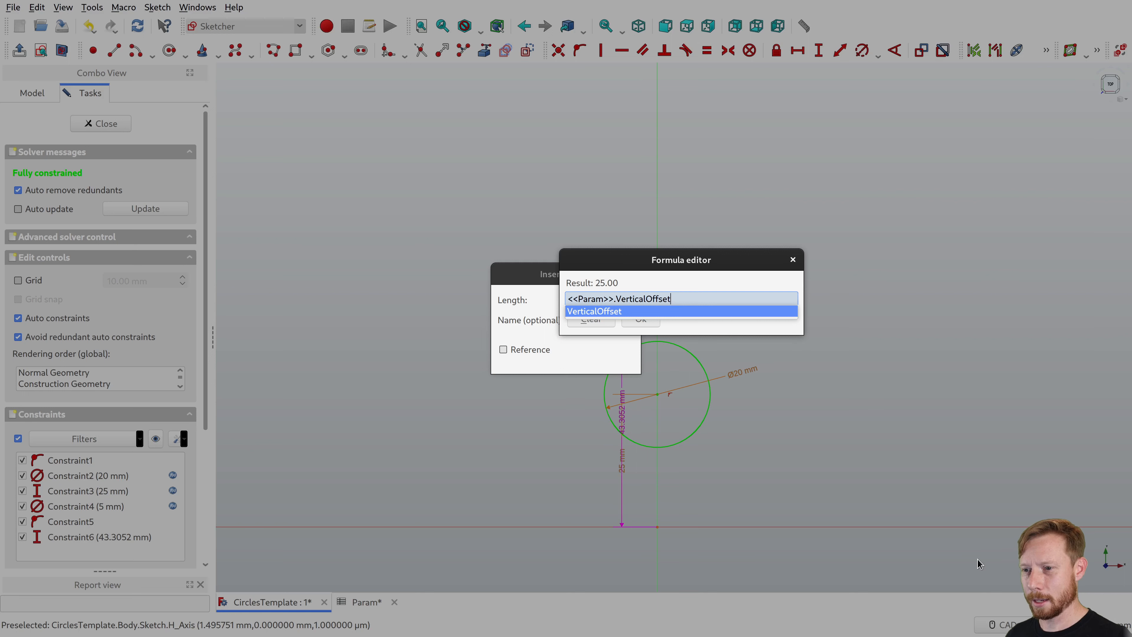
pyautogui.write('+Para')
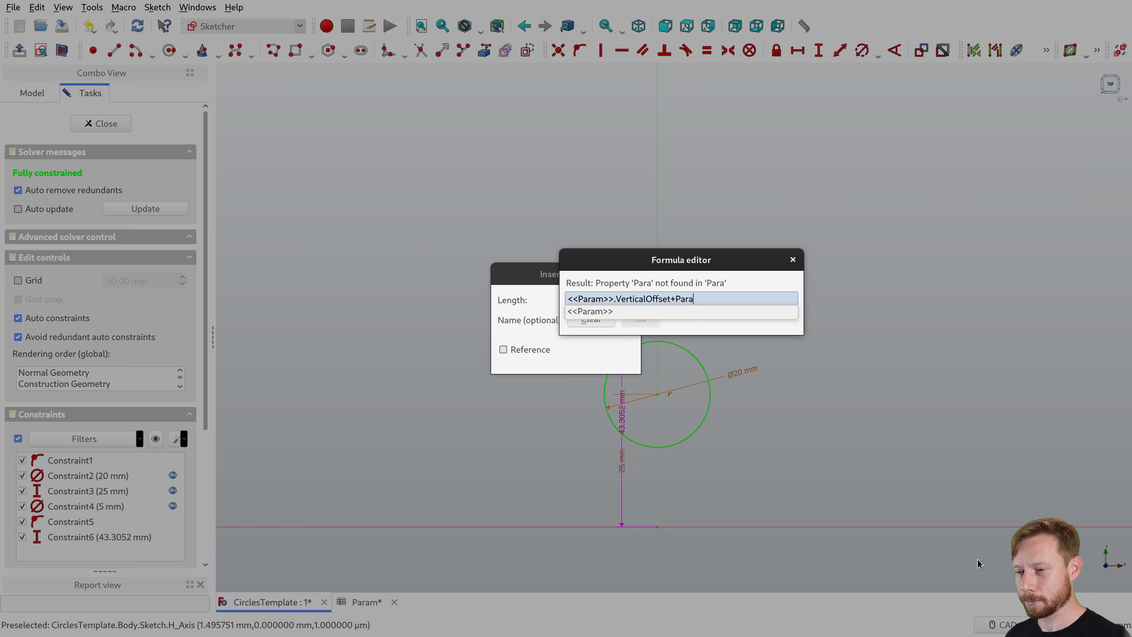
pyautogui.press('Down')
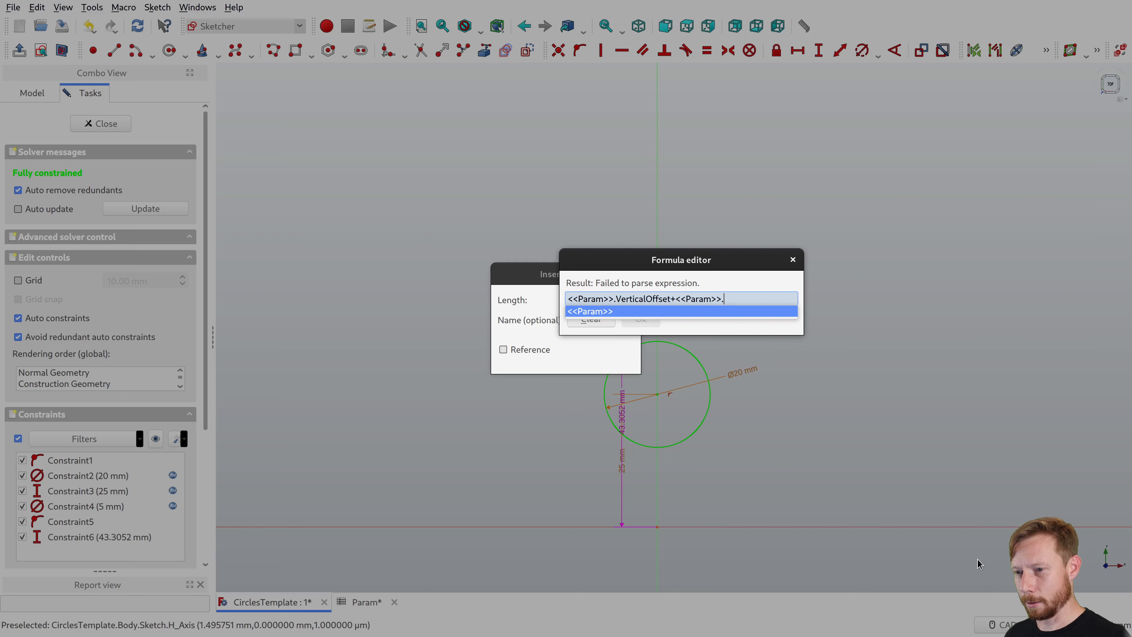
pyautogui.write('LargeDiameter/2')
pyautogui.press('Return')
pyautogui.press('Return')
pyautogui.click(88, 120)
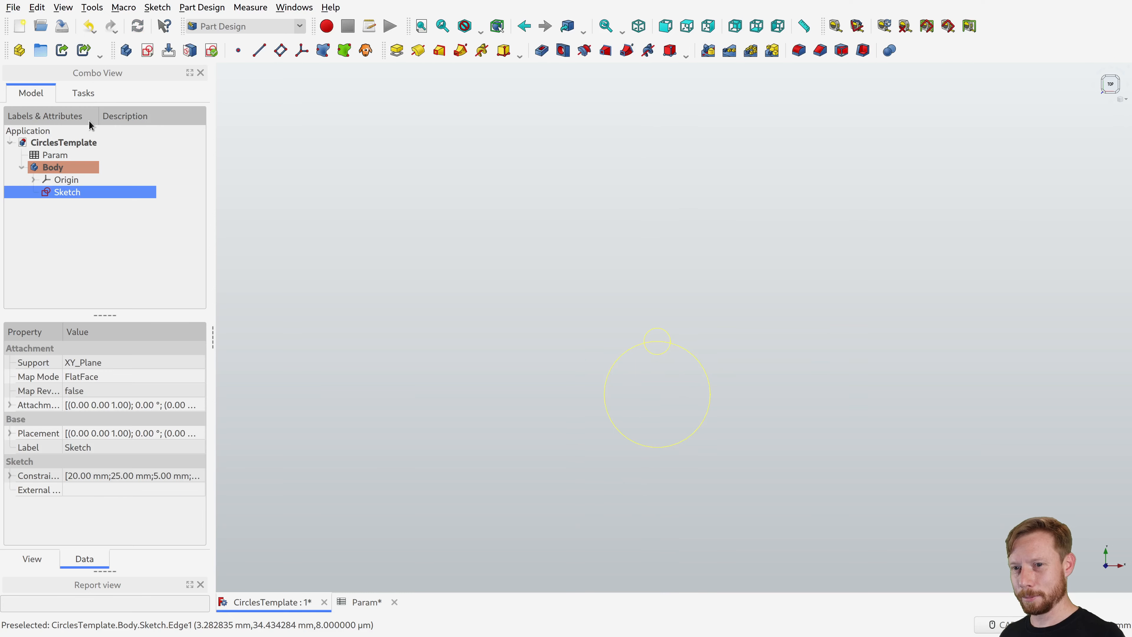
# Tile the 3D view and the Param spreadsheet side by side, keeping both circles in view.
pyautogui.click(295, 7)
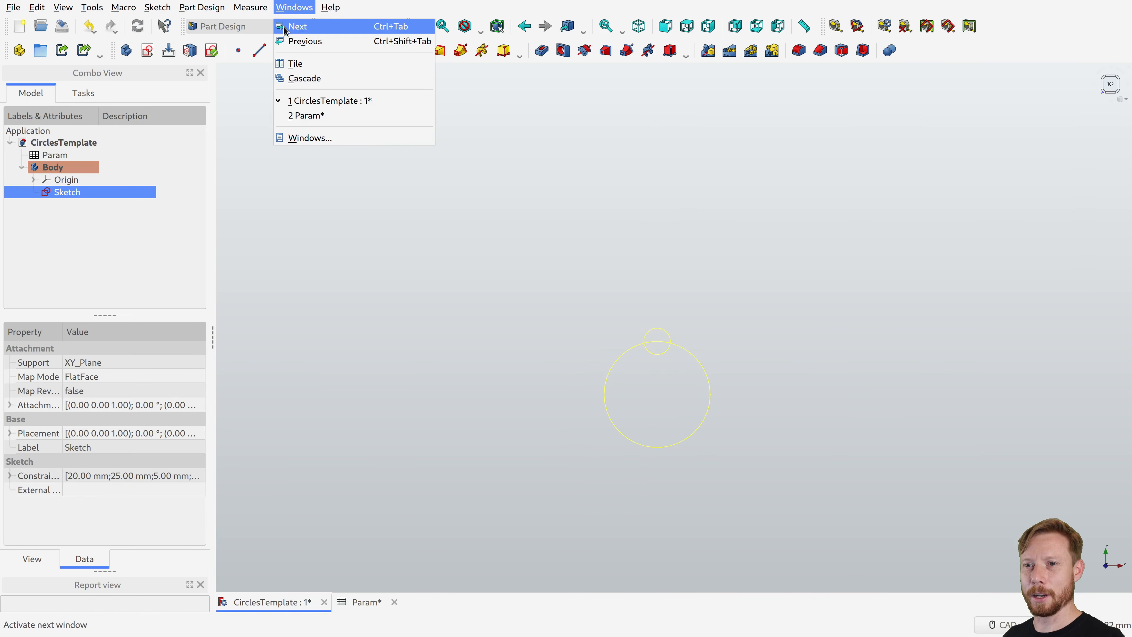
pyautogui.click(292, 60)
pyautogui.click(491, 306)
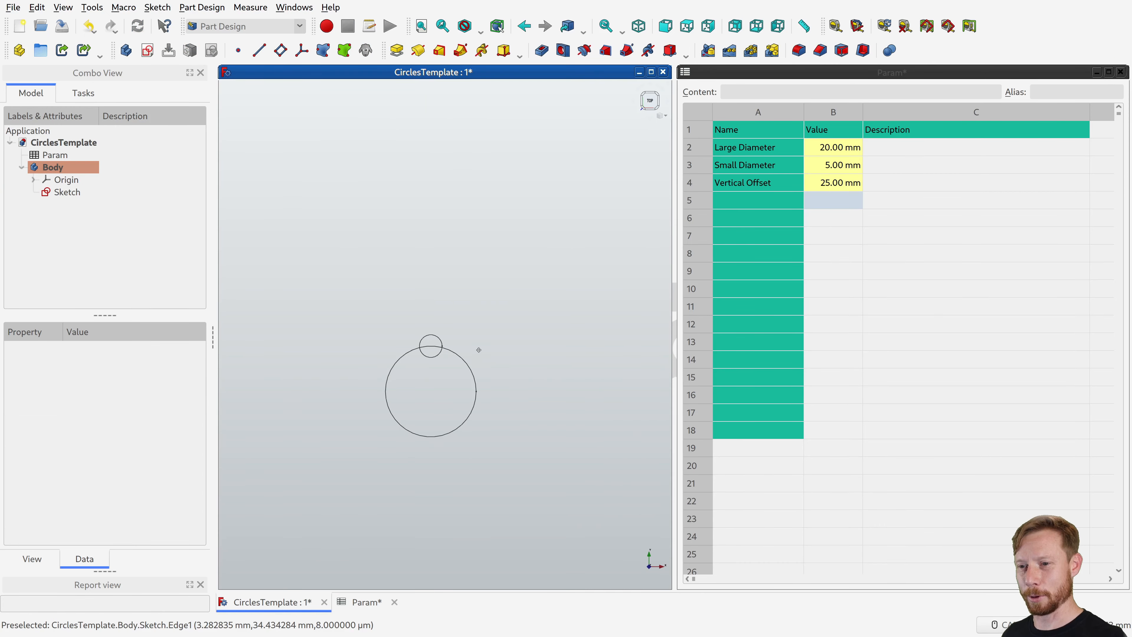
pyautogui.moveTo(478, 353); pyautogui.dragTo(521, 409, button='middle')
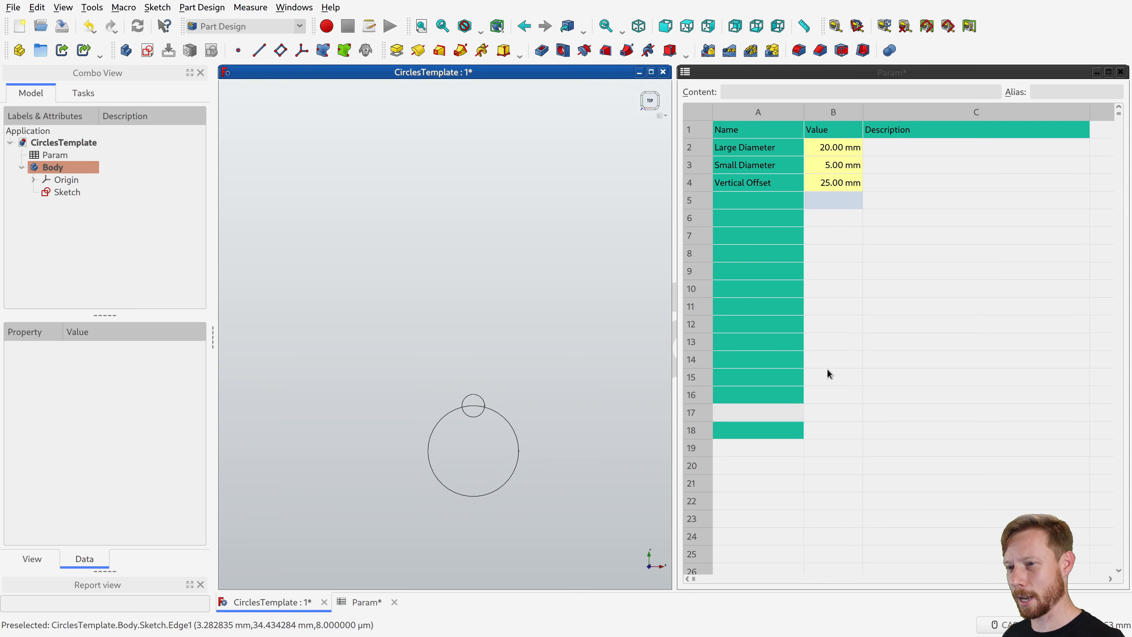
# Test the Vertical Offset parameter with 75, 0 and 100 mm, and finally set it to 50 mm.
pyautogui.click(833, 186)
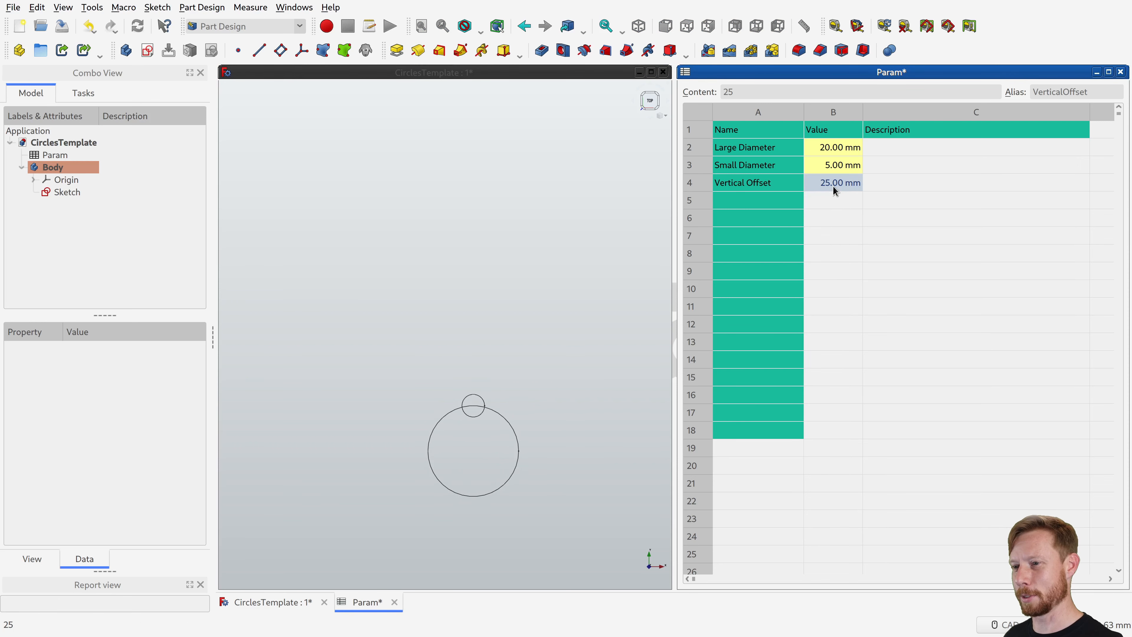
pyautogui.write('75')
pyautogui.press('Return')
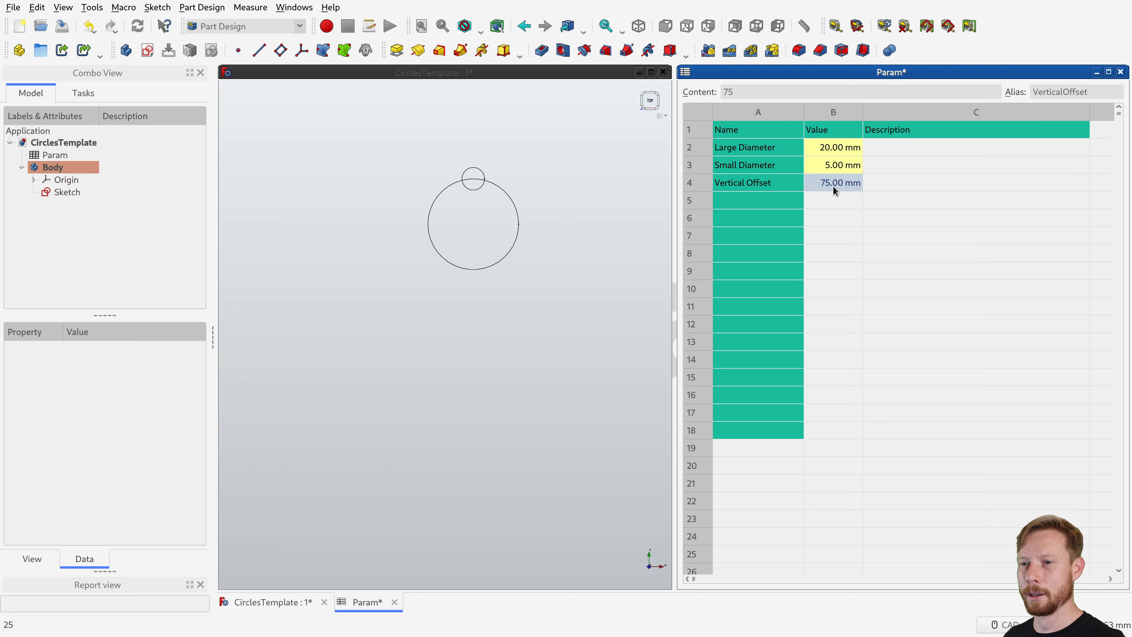
pyautogui.write('0')
pyautogui.press('Return')
pyautogui.click(834, 188)
pyautogui.write('100')
pyautogui.press('Return')
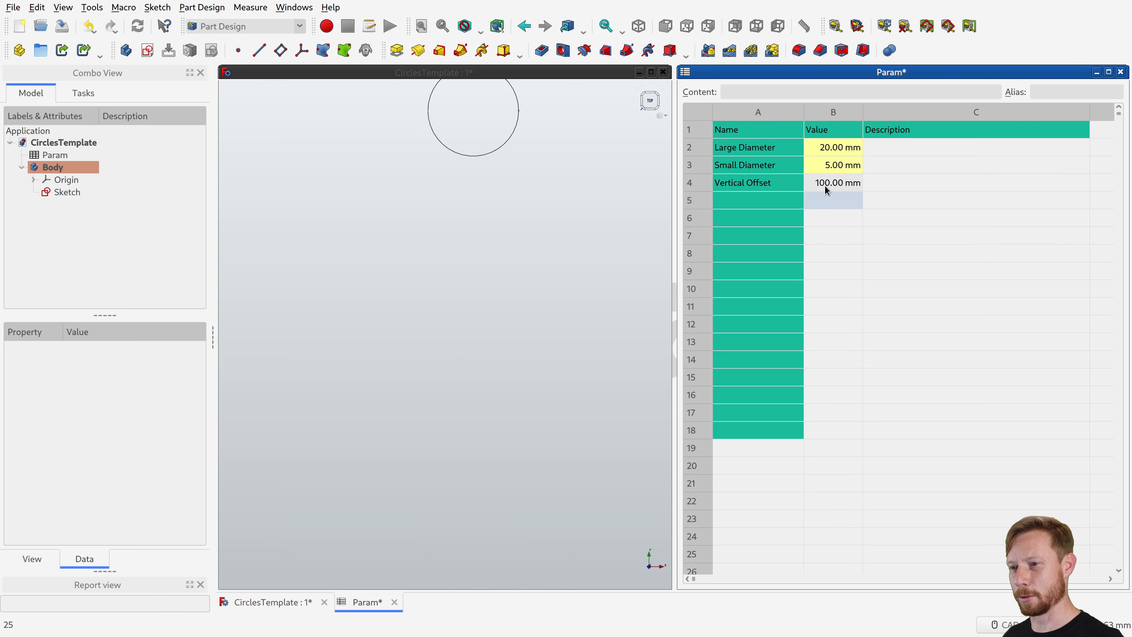
pyautogui.click(824, 186)
pyautogui.write('50')
pyautogui.press('Return')
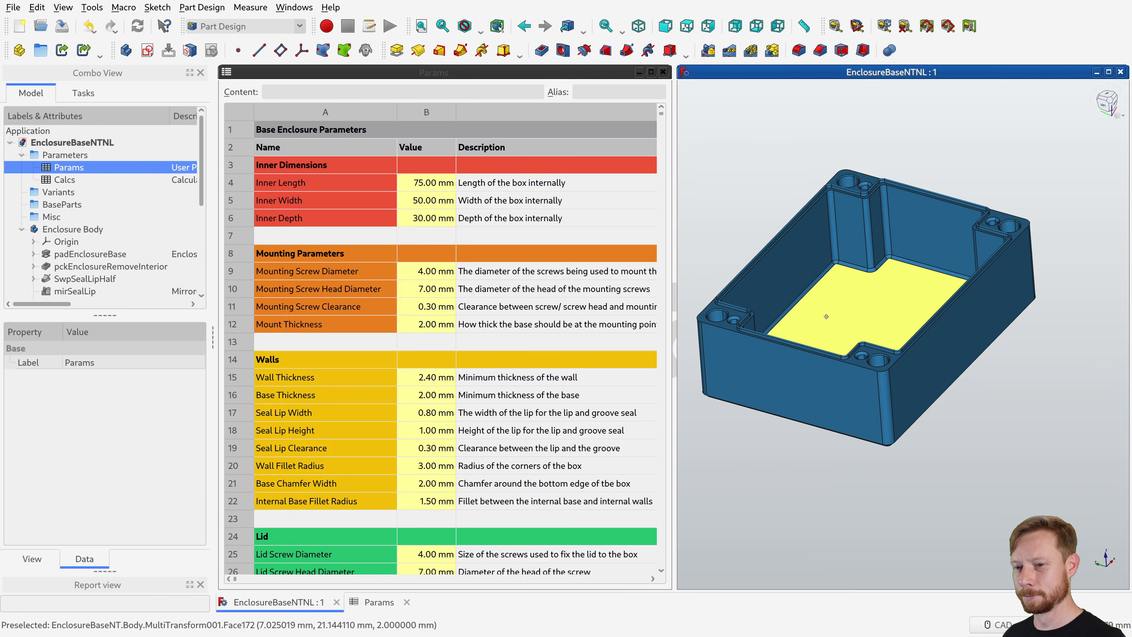
# Set the enclosure's Inner Length to 100 mm and Inner Width to 80 mm in the Params spreadsheet.
pyautogui.moveTo(802, 352); pyautogui.dragTo(860, 349, button='middle')
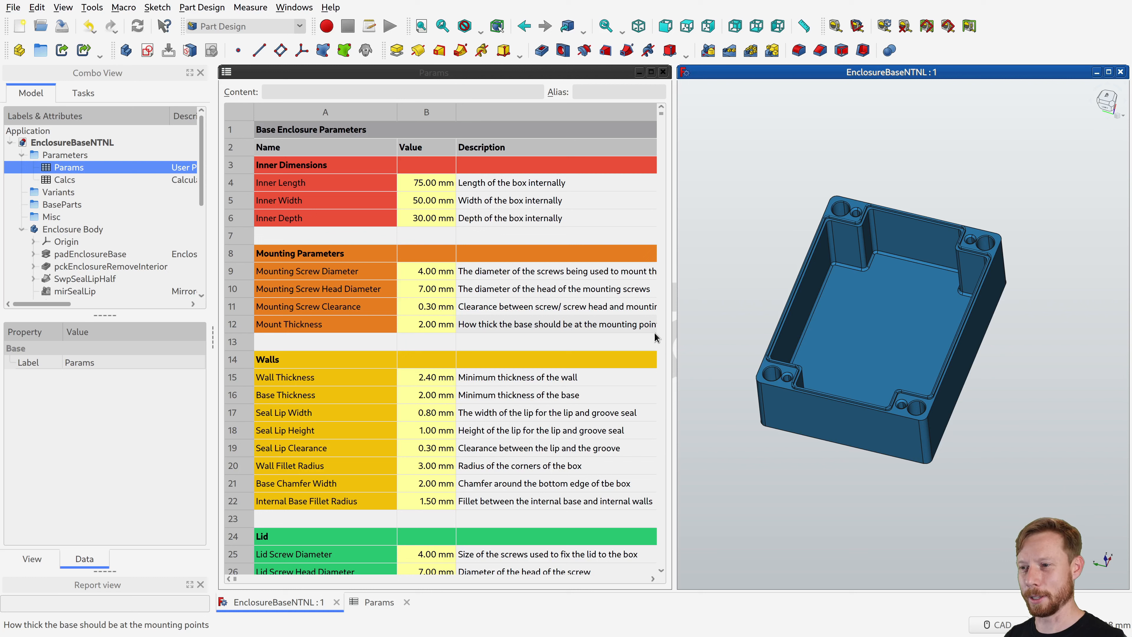
pyautogui.click(432, 185)
pyautogui.write('100')
pyautogui.press('Return')
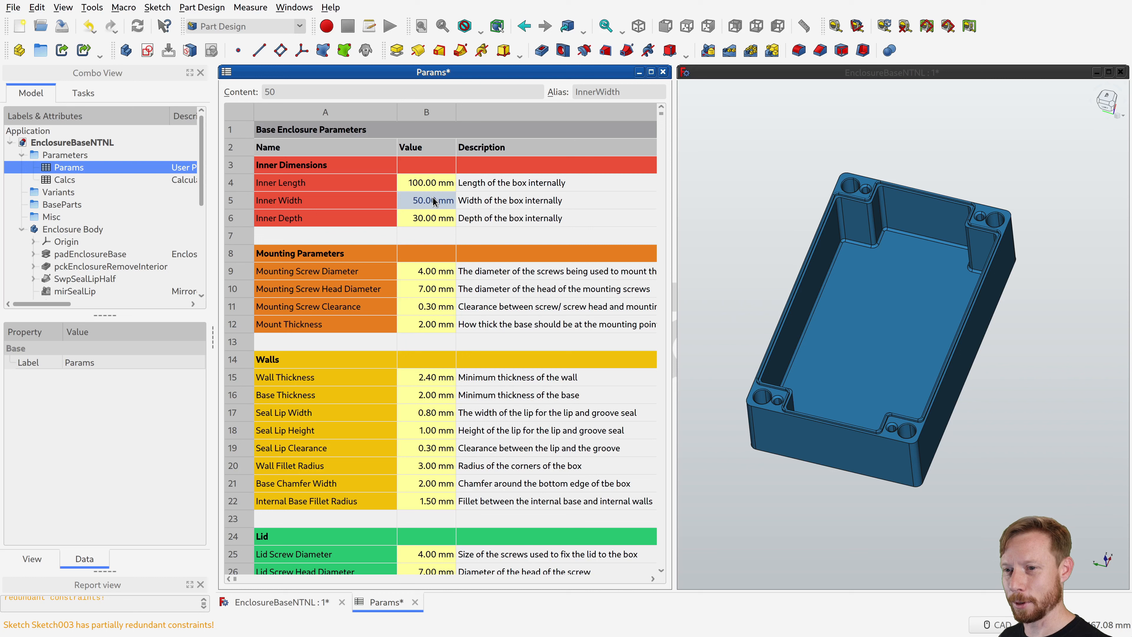
pyautogui.write('80')
pyautogui.press('Return')
# Set the enclosure's Inner Length to 75 mm and test the Inner Width with 150 mm and 50 mm, orbiting the model.
pyautogui.click(434, 183)
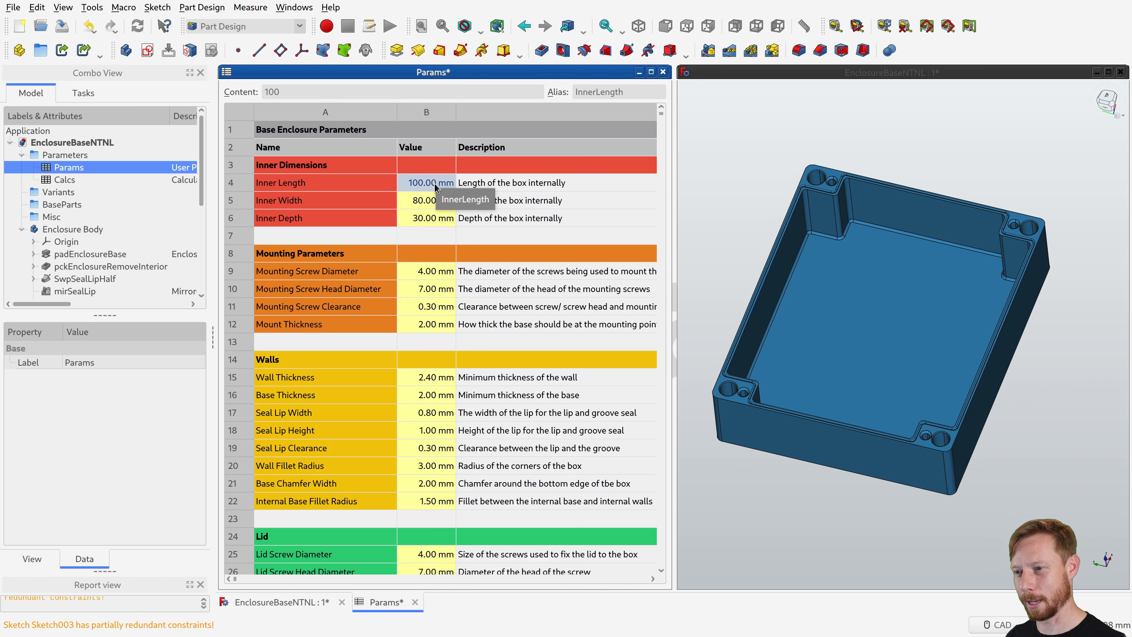
pyautogui.write('75')
pyautogui.press('Return')
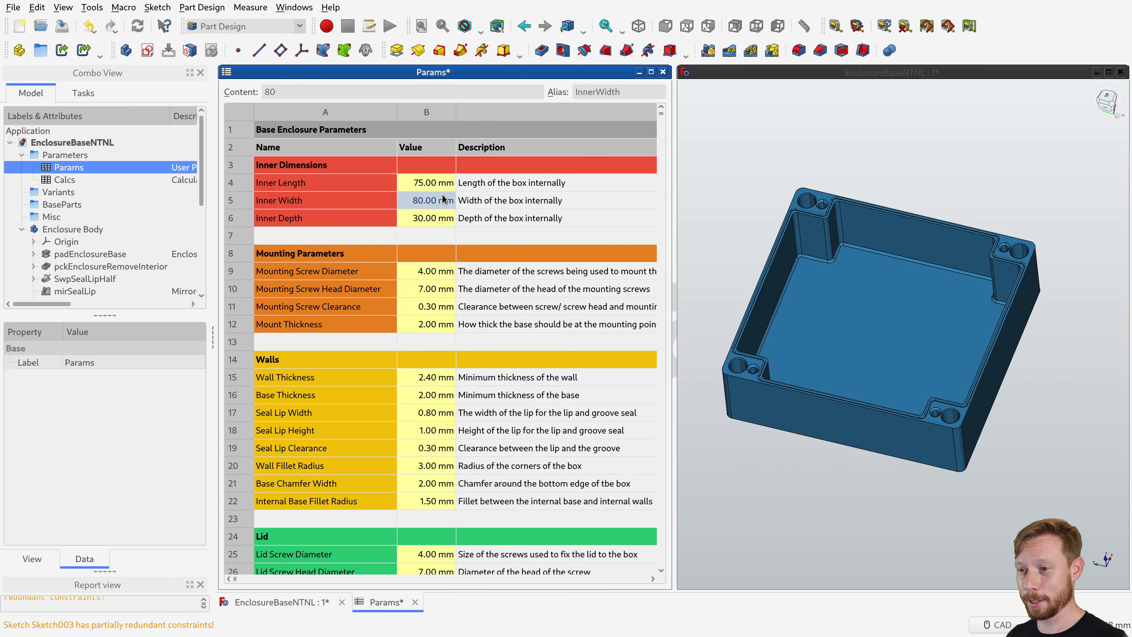
pyautogui.write('150')
pyautogui.press('Return')
pyautogui.click(442, 200)
pyautogui.write('50')
pyautogui.press('Return')
pyautogui.moveTo(874, 384); pyautogui.dragTo(885, 357, button='middle')
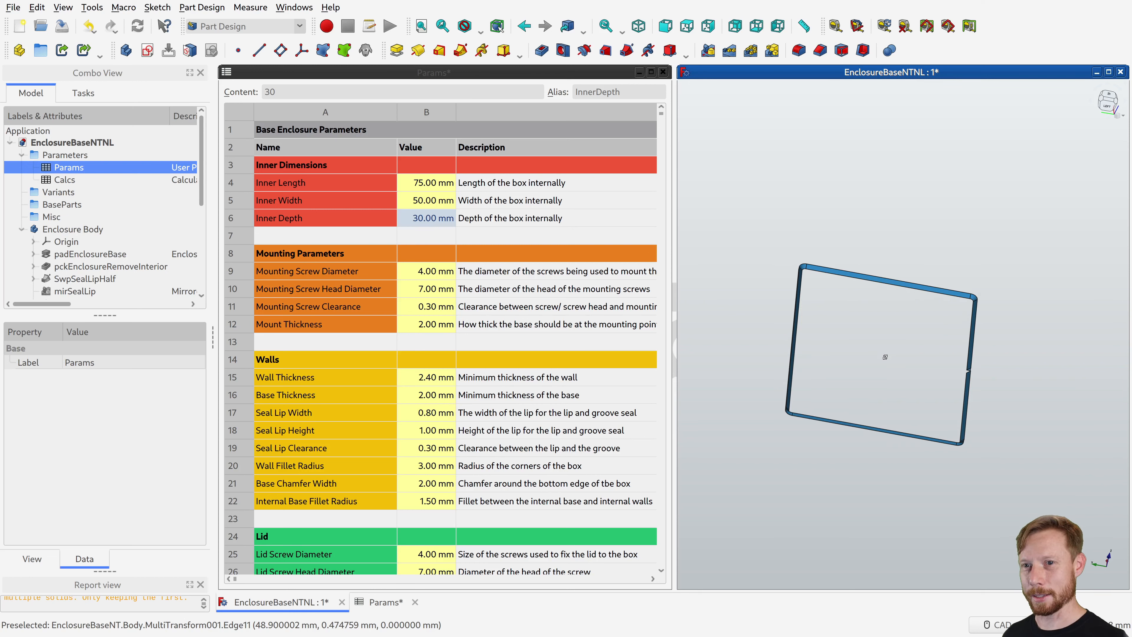
pyautogui.click(884, 357)
# Undo the inner length and width changes in the Params spreadsheet and recompute the document.
pyautogui.click(89, 27)
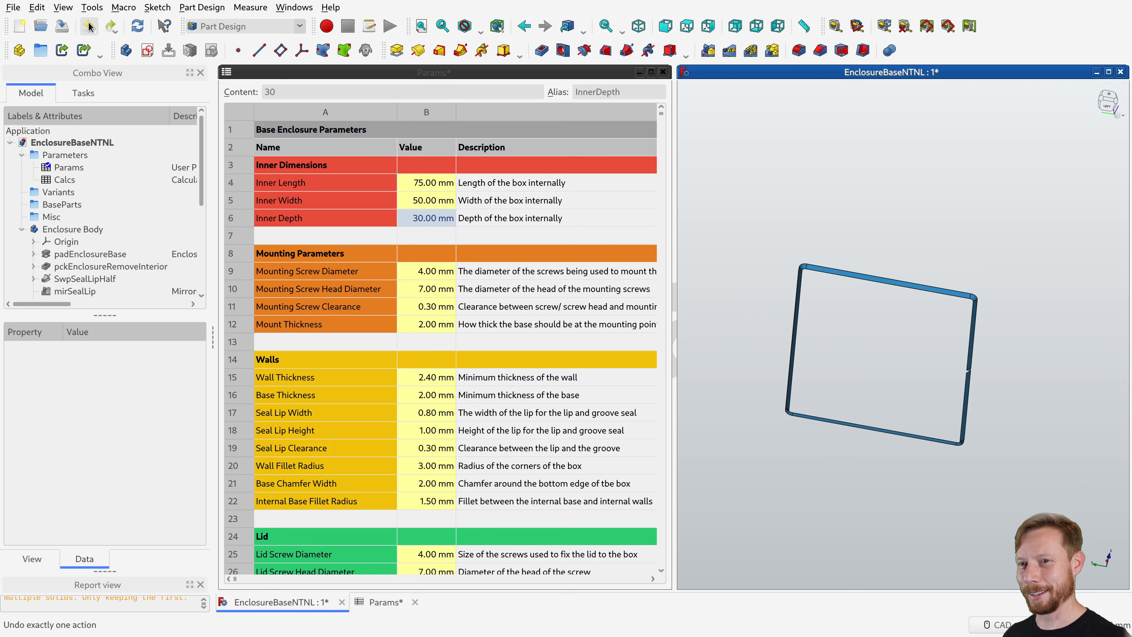
pyautogui.click(89, 27)
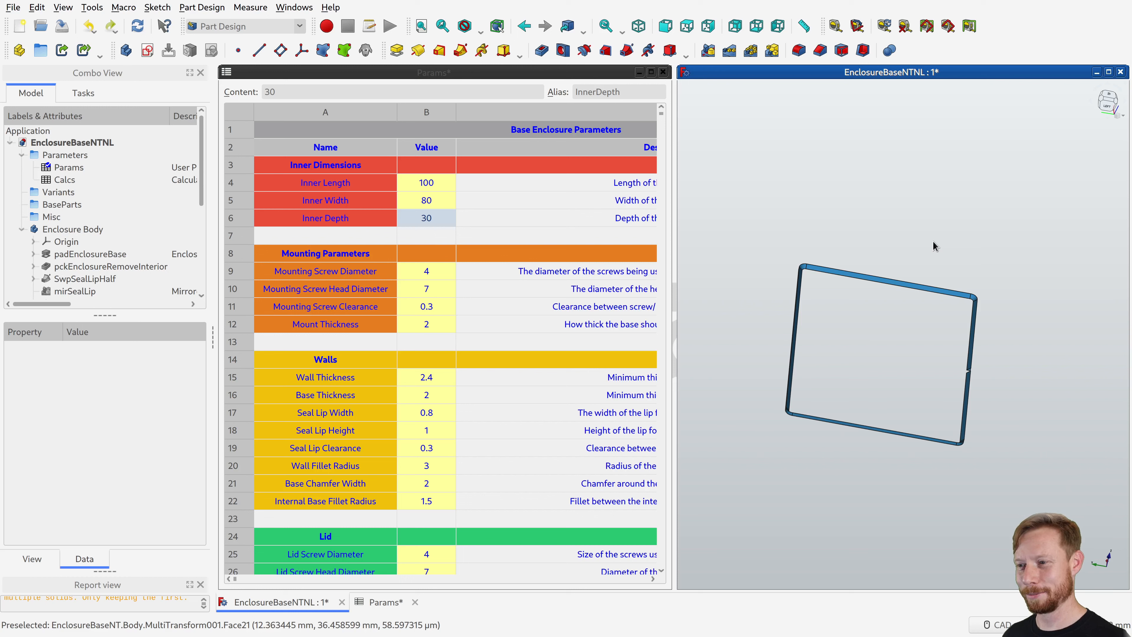
pyautogui.hotkey('ctrl', 'y')
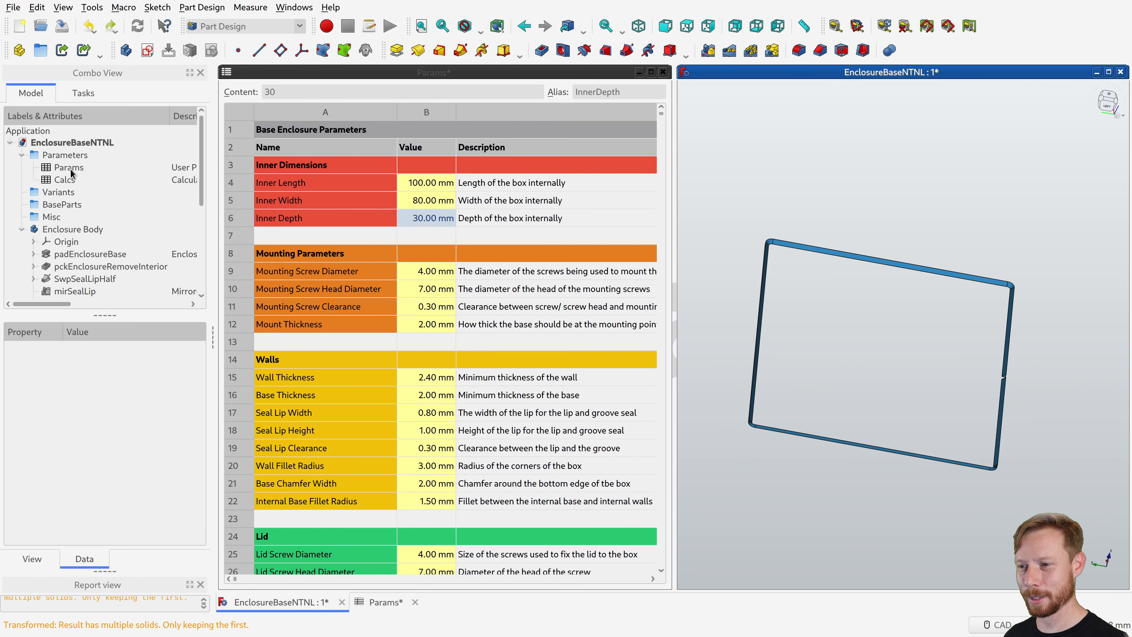
# Open the skEnclosureInteriorBase sketch of the pckEnclosureRemoveInterior pocket for editing.
pyautogui.moveTo(886, 450); pyautogui.dragTo(918, 339, button='middle')
pyautogui.scroll(-4, 66, 182)
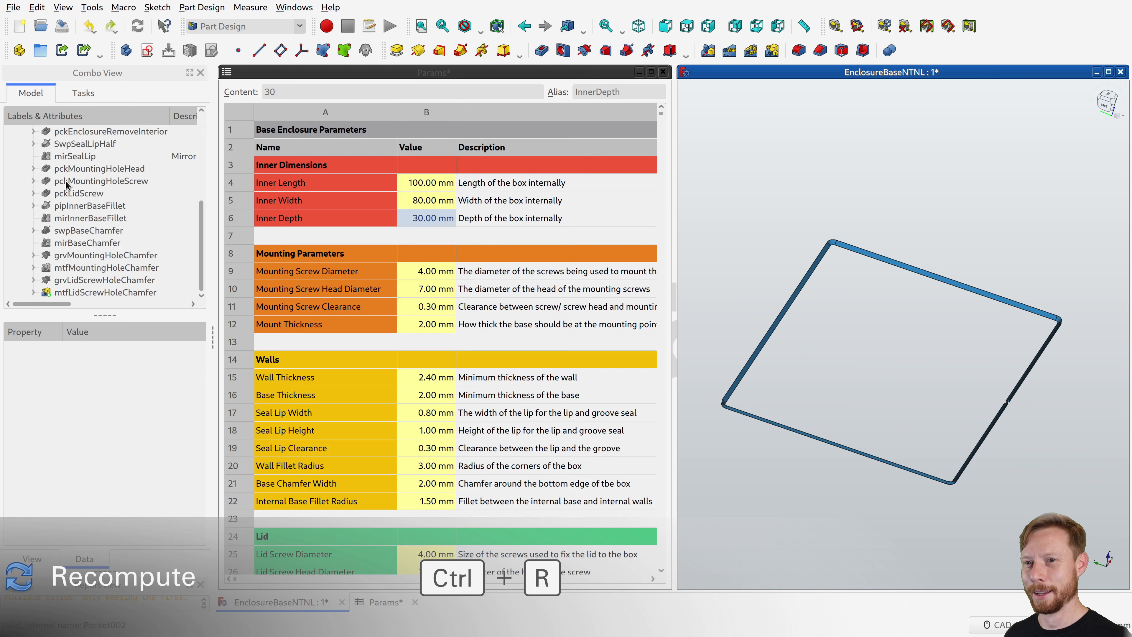
pyautogui.scroll(1, 62, 281)
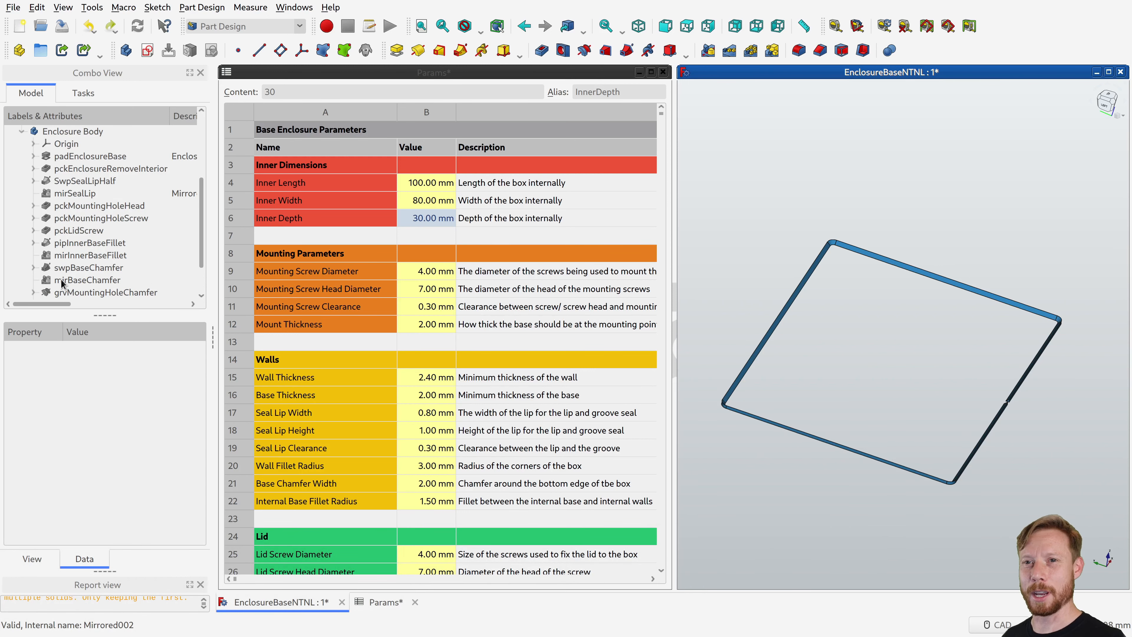
pyautogui.scroll(-1, 63, 282)
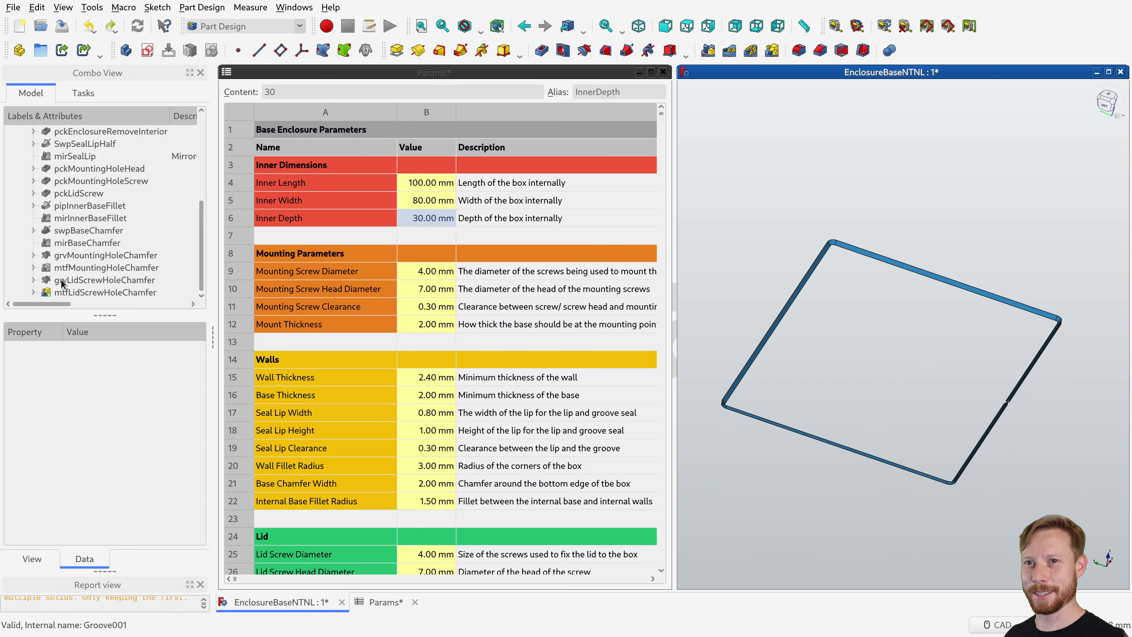
pyautogui.click(33, 131)
pyautogui.doubleClick(89, 145)
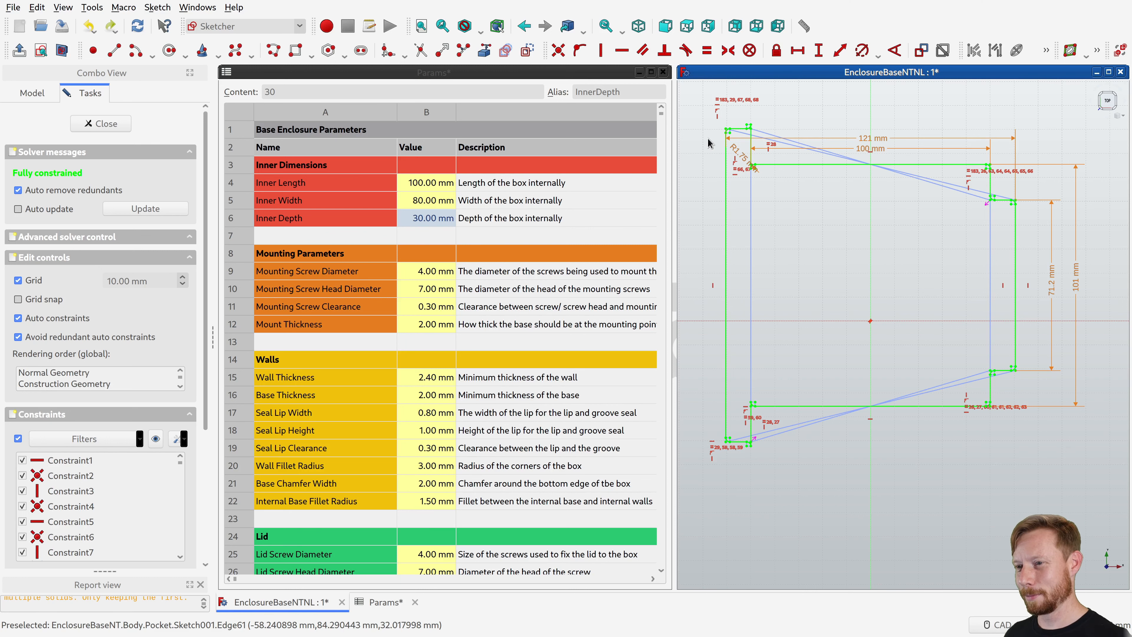
# Examine the corner geometry and constraints of the enclosure's interior sketch and close the sketch.
pyautogui.moveTo(819, 310)
pyautogui.mouseDown(button='middle')
pyautogui.moveTo(809, 271)
pyautogui.moveTo(817, 312)
pyautogui.mouseUp(button='middle')
pyautogui.scroll(7, 725, 397)
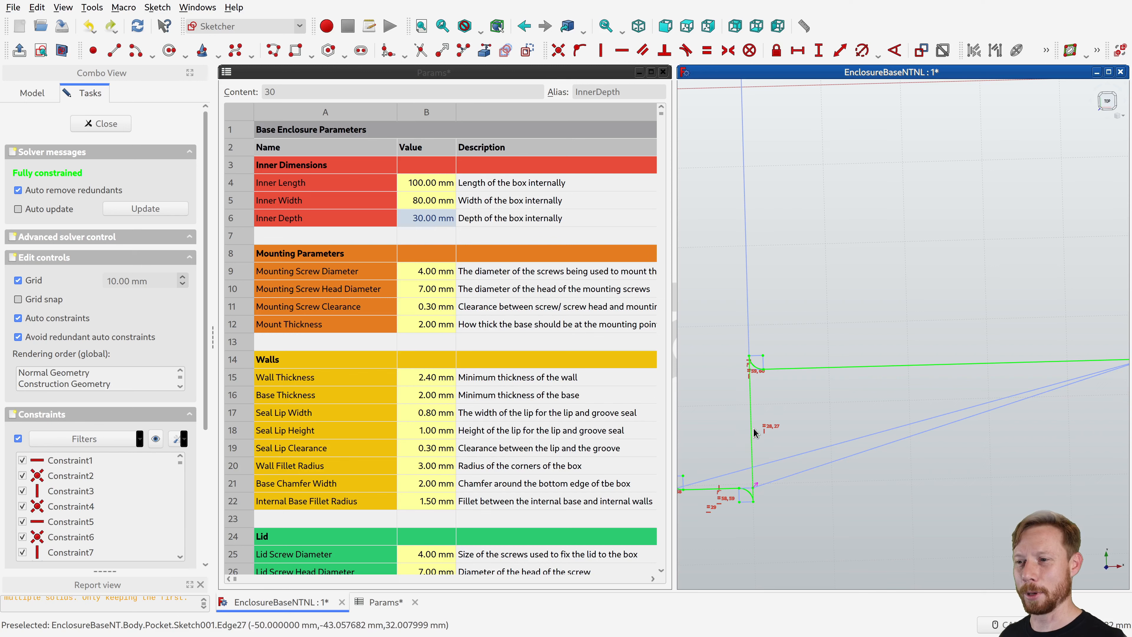
pyautogui.moveTo(753, 430); pyautogui.dragTo(814, 421, button='middle')
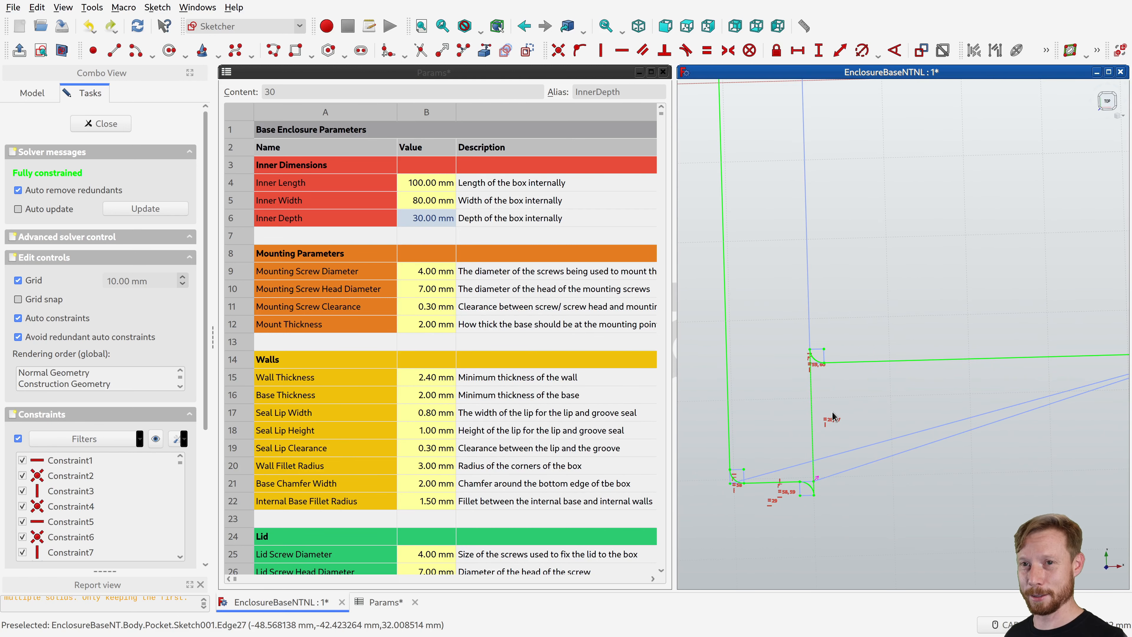
pyautogui.scroll(-7, 832, 415)
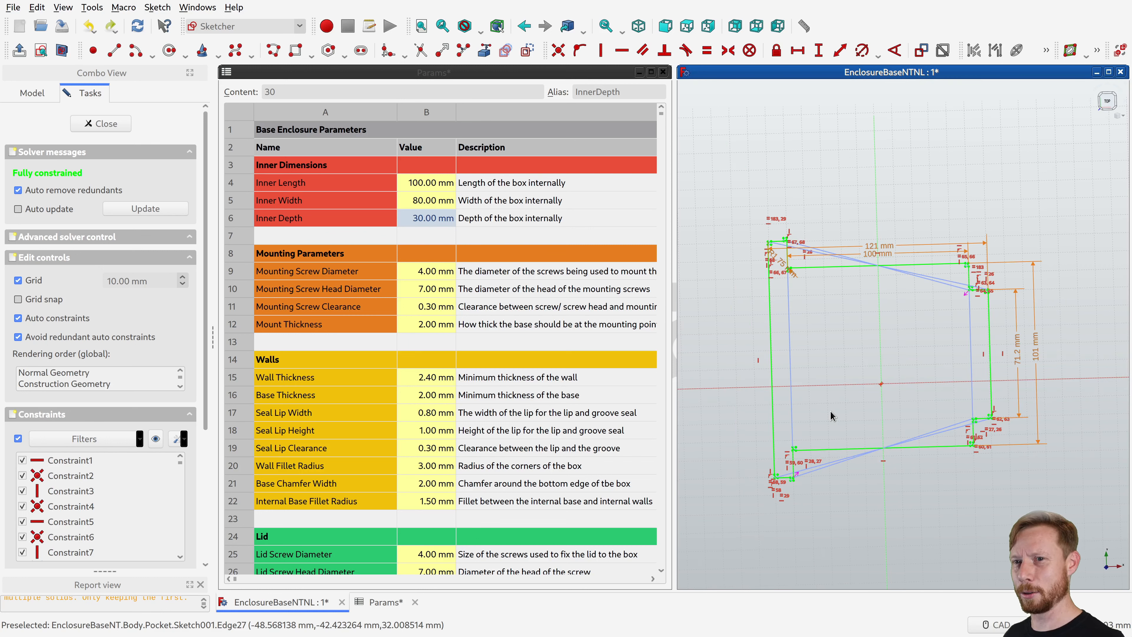
pyautogui.scroll(-2, 831, 416)
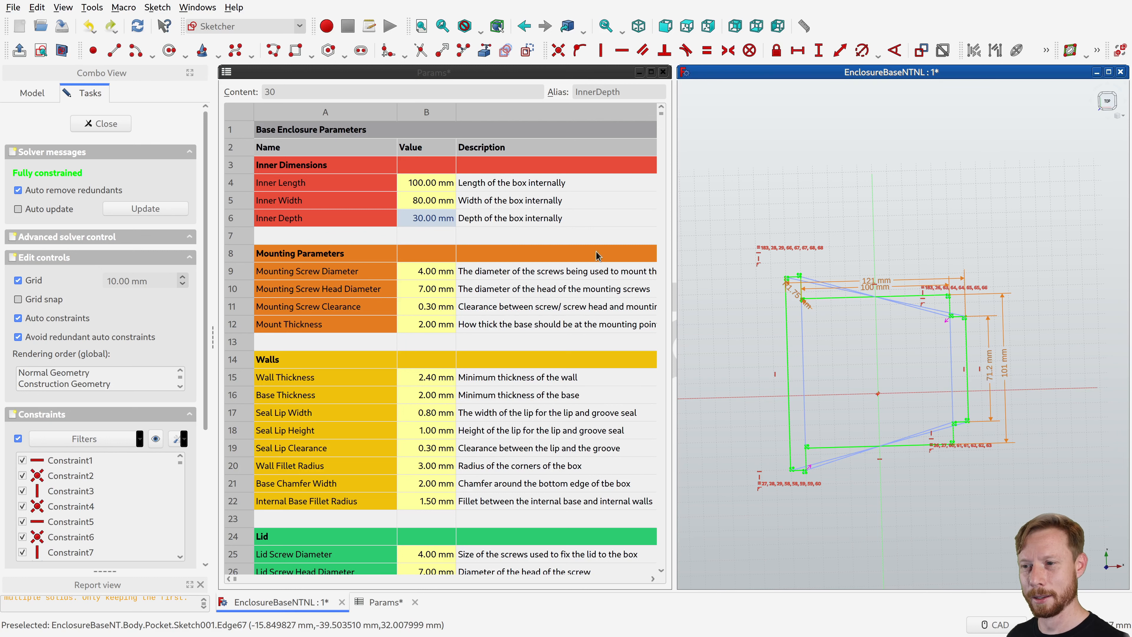
pyautogui.click(112, 124)
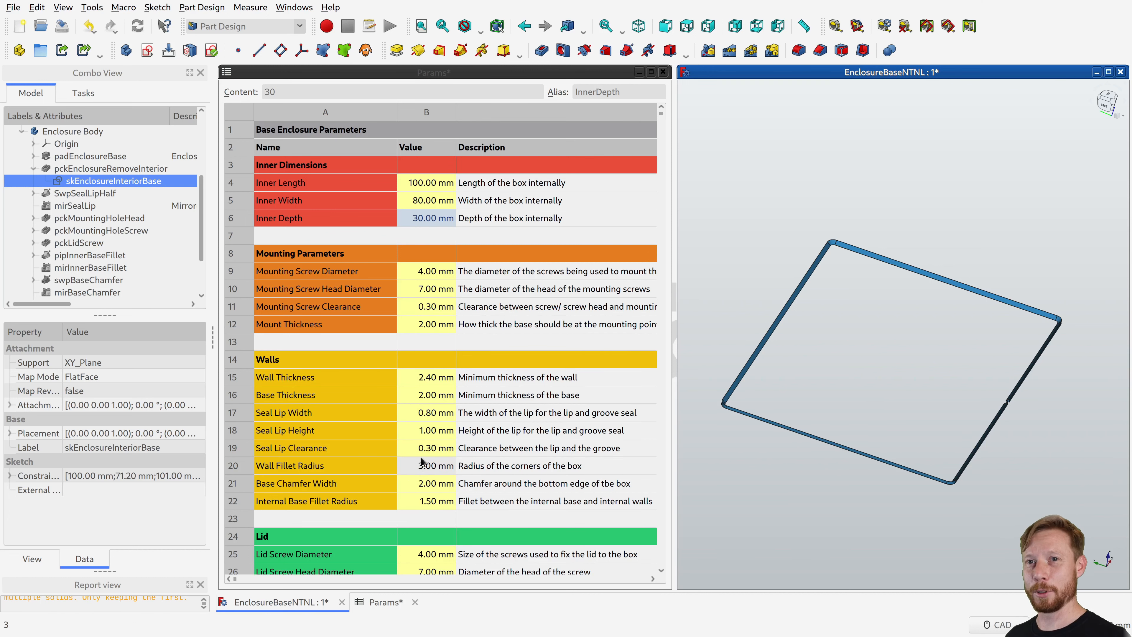
# In the EnclosureBaseRC3 document, open skEnclosureInteriorBase, examine its corner fillets and overall outline, and close the sketch.
pyautogui.scroll(-4, 424, 464)
pyautogui.scroll(4, 423, 463)
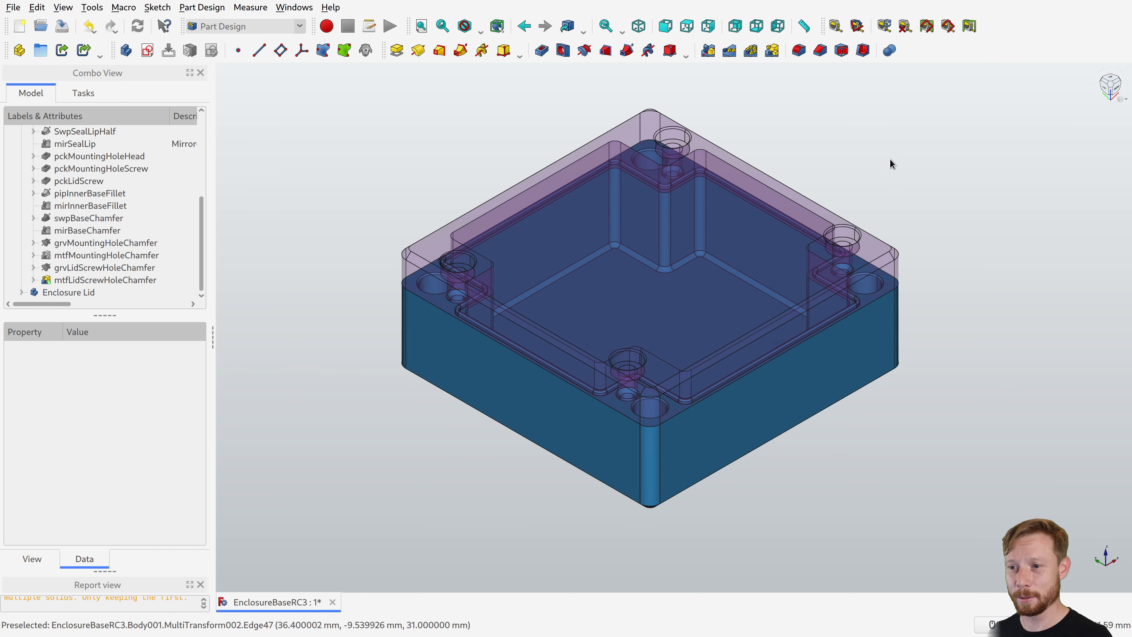
pyautogui.scroll(1, 134, 201)
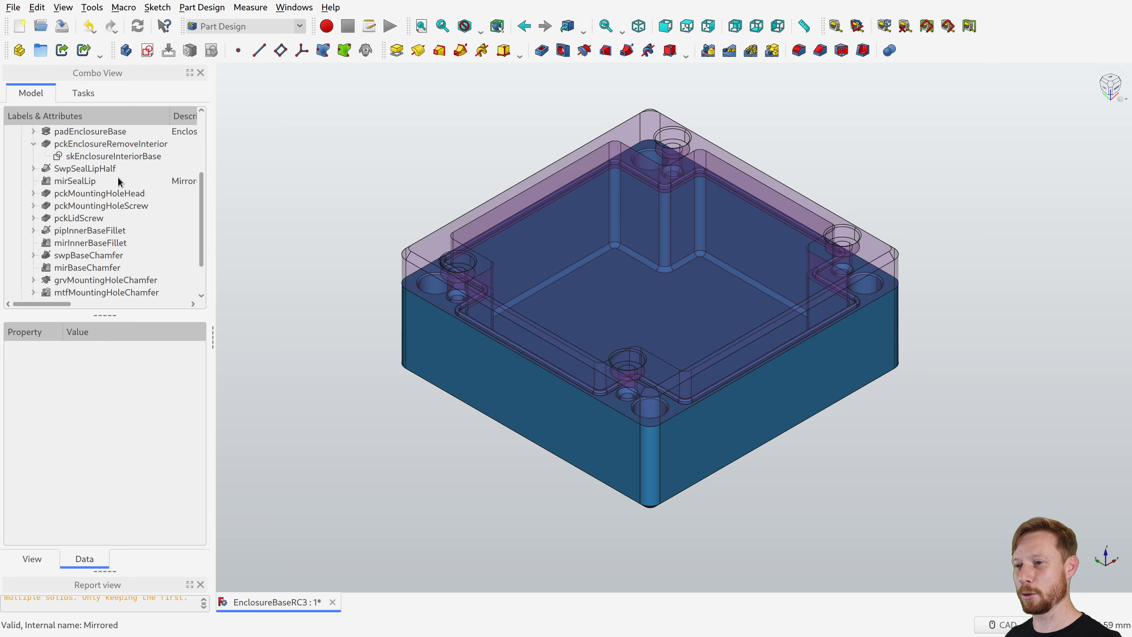
pyautogui.doubleClick(121, 156)
pyautogui.moveTo(480, 230); pyautogui.dragTo(337, 350, button='middle')
pyautogui.press('q')
pyautogui.press('s')
pyautogui.moveTo(406, 249); pyautogui.dragTo(366, 282, button='middle')
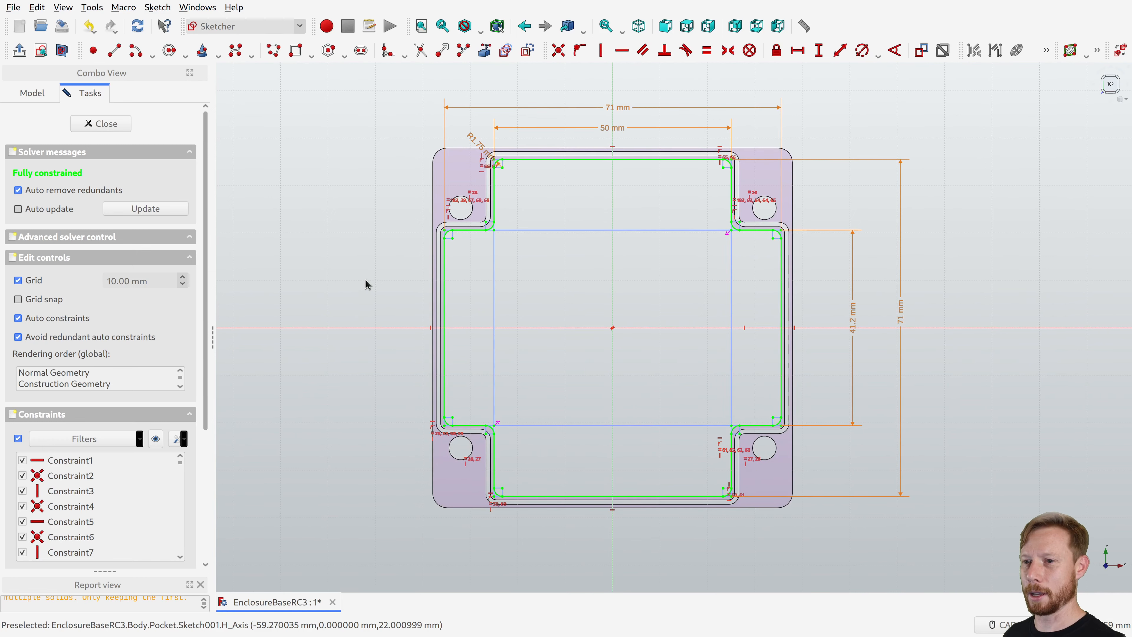
pyautogui.scroll(5, 479, 236)
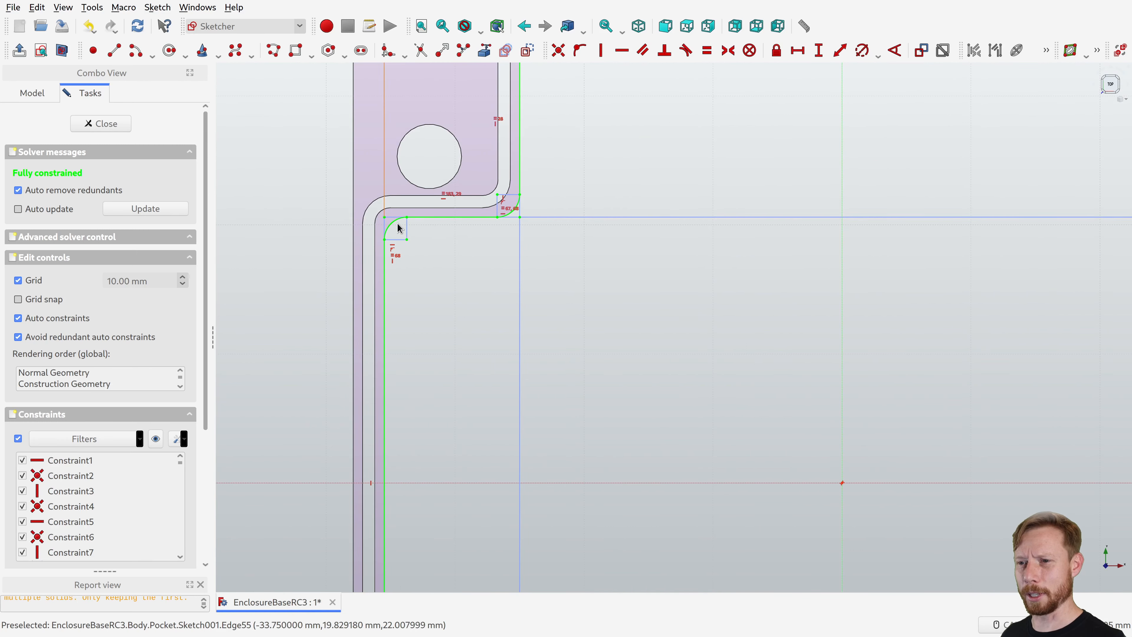
pyautogui.scroll(-4, 506, 215)
pyautogui.moveTo(686, 234)
pyautogui.mouseDown(button='middle')
pyautogui.moveTo(490, 278)
pyautogui.moveTo(657, 244)
pyautogui.mouseUp(button='middle')
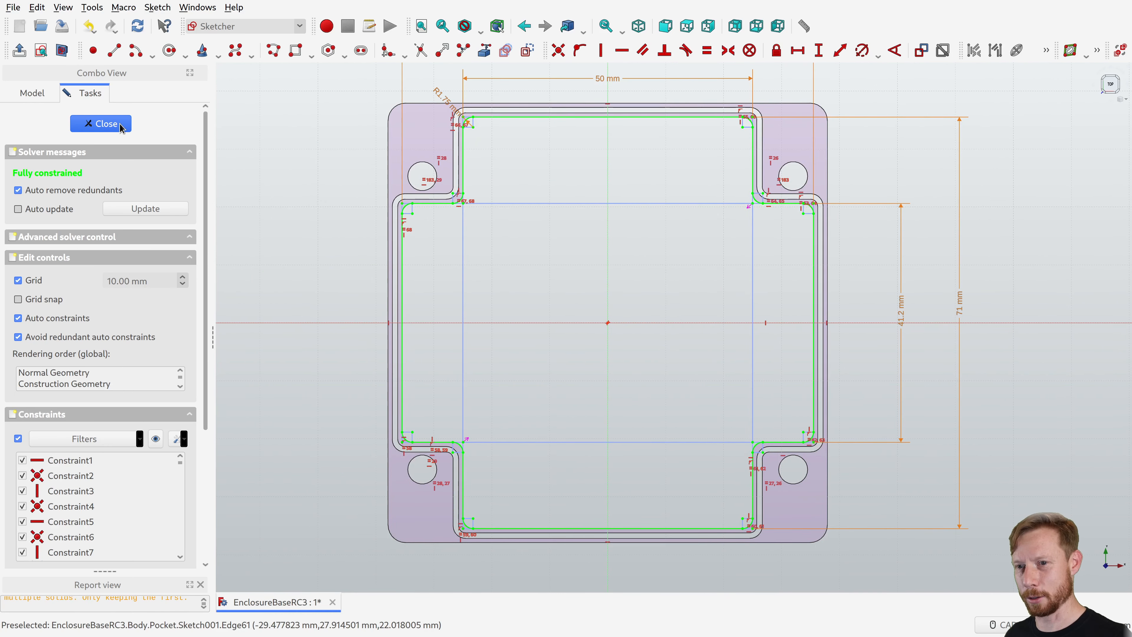
pyautogui.click(101, 123)
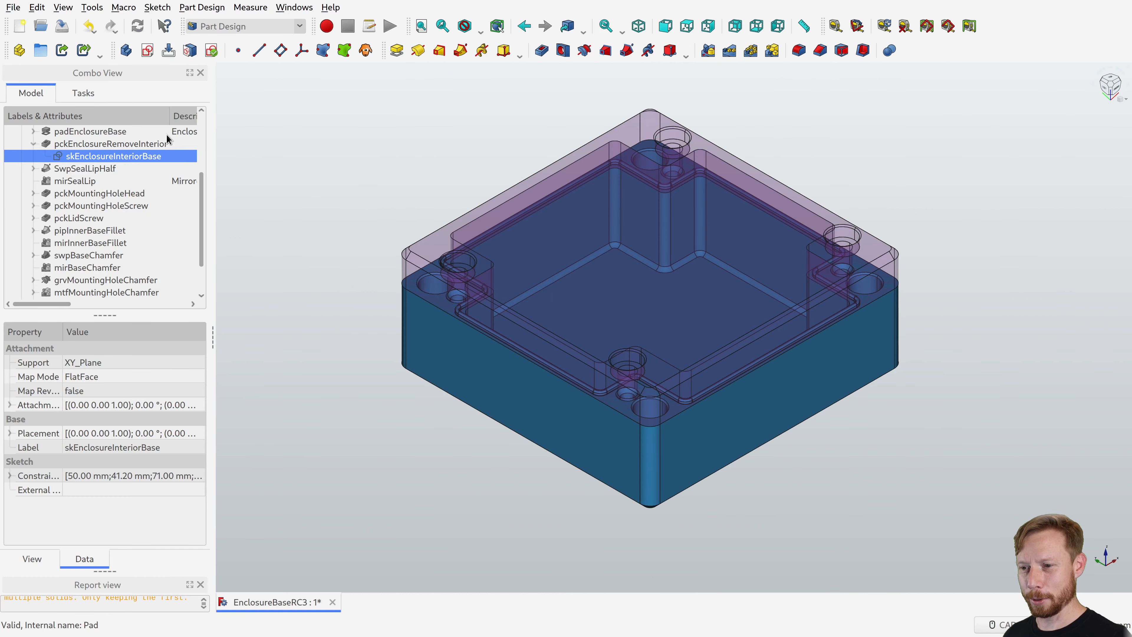
# In the ChamfersAbsoluteSimpleA document, inspect the pad's outline sketch and the triangular chamfer profile in Sketch001.
pyautogui.moveTo(623, 381); pyautogui.dragTo(679, 510, button='middle')
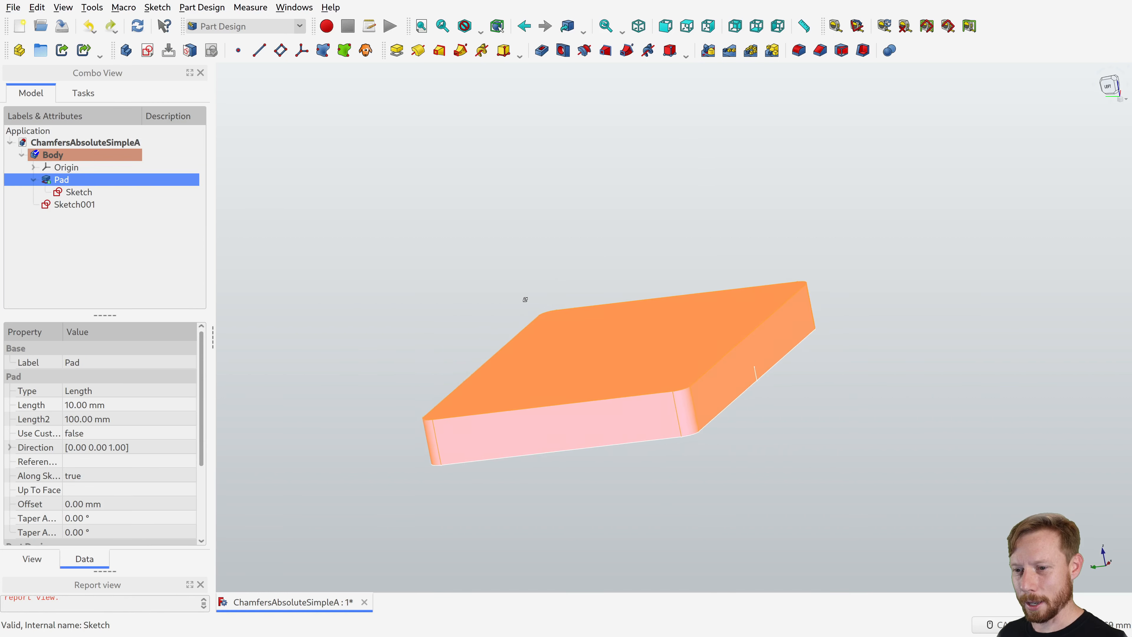
pyautogui.click(676, 239)
pyautogui.click(74, 182)
pyautogui.click(76, 191)
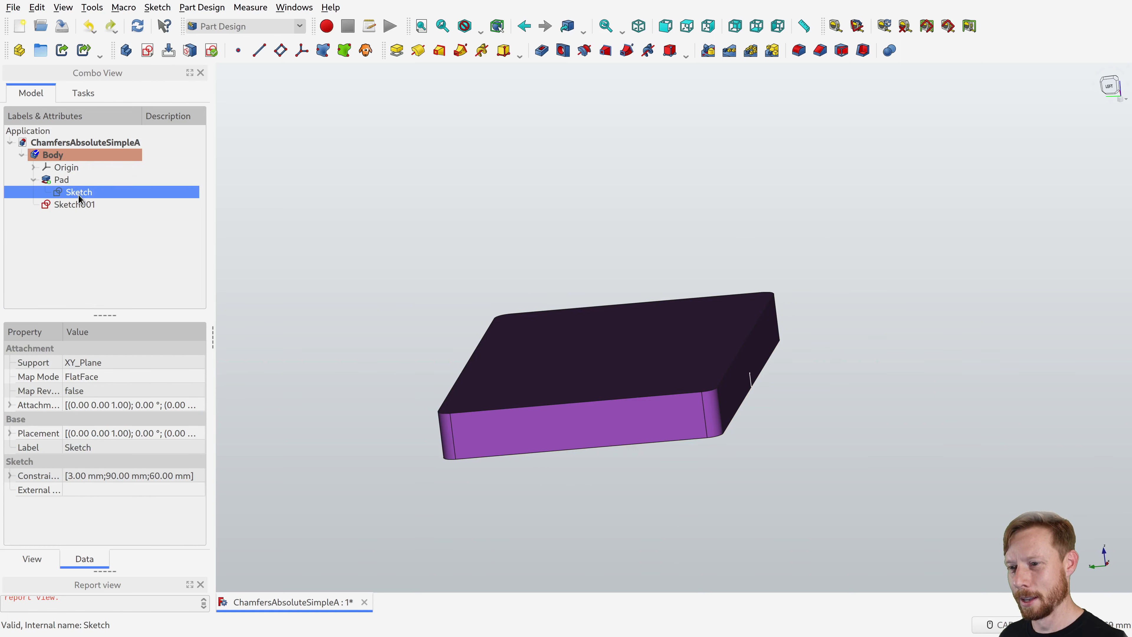
pyautogui.click(78, 205)
pyautogui.doubleClick(78, 205)
pyautogui.scroll(3, 518, 399)
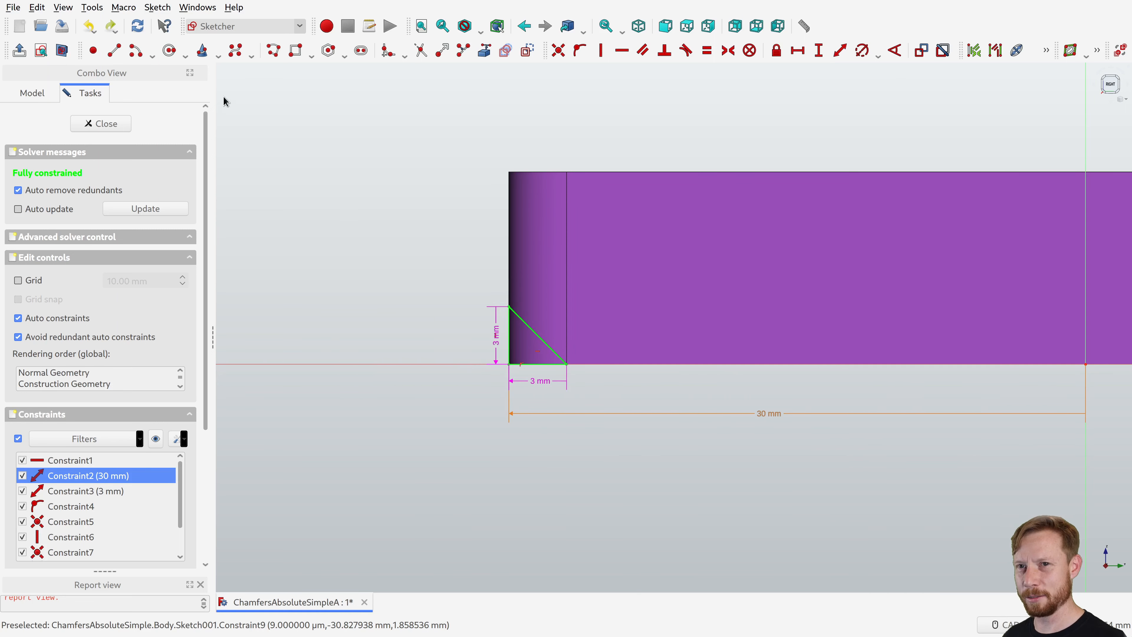
pyautogui.click(120, 128)
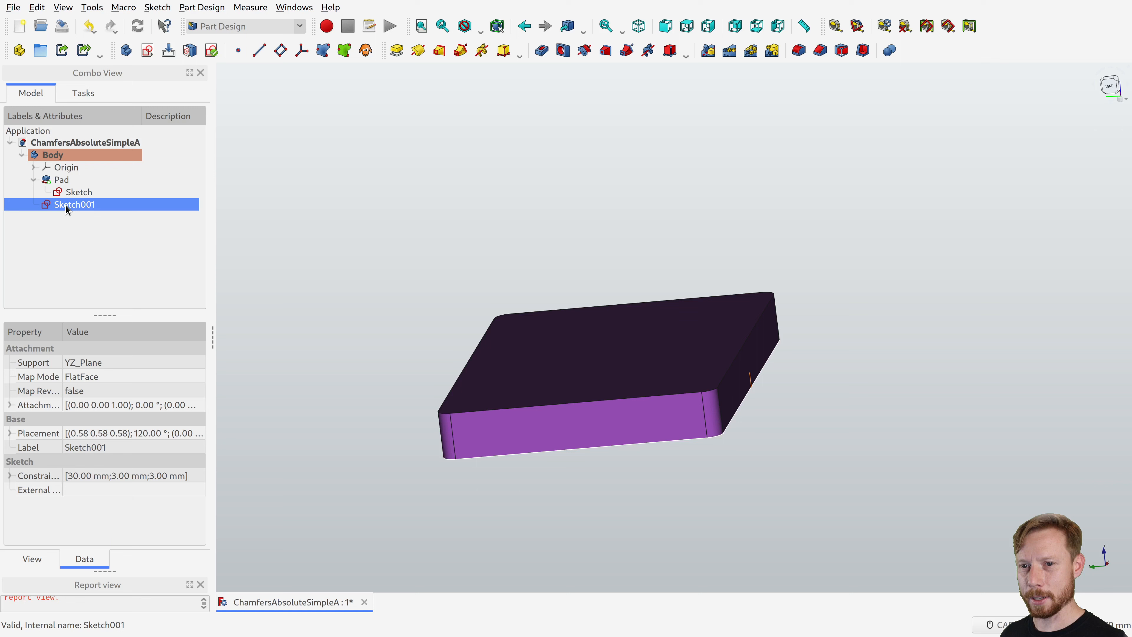
# Chamfer the plate's bottom edge with a subtractive pipe sweeping Sketch001 along Sketch, and hide the path sketch.
pyautogui.keyDown('ctrl'); pyautogui.click(76, 191); pyautogui.keyUp('ctrl')
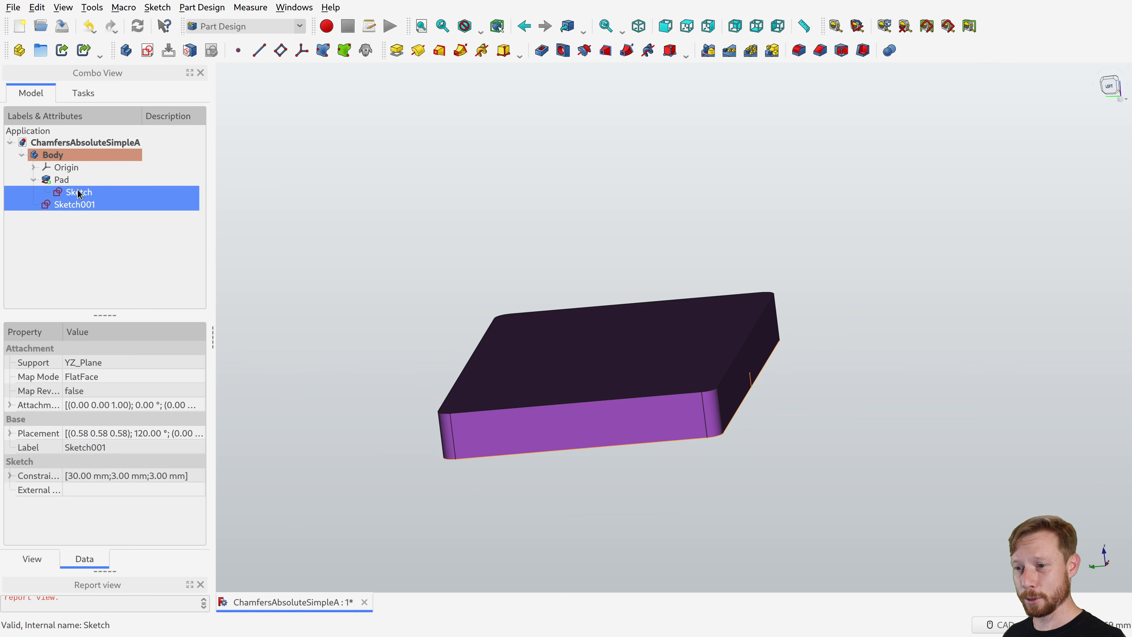
pyautogui.click(627, 53)
pyautogui.moveTo(631, 321)
pyautogui.mouseDown(button='middle')
pyautogui.moveTo(635, 253)
pyautogui.moveTo(661, 256)
pyautogui.mouseUp(button='middle')
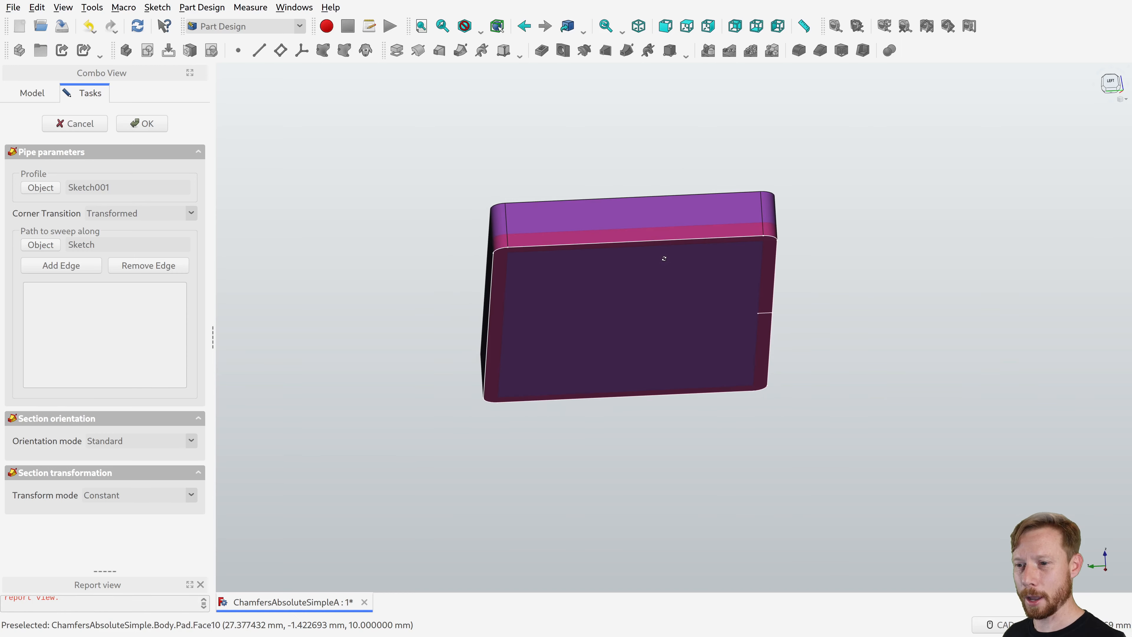
pyautogui.click(150, 124)
pyautogui.click(89, 194)
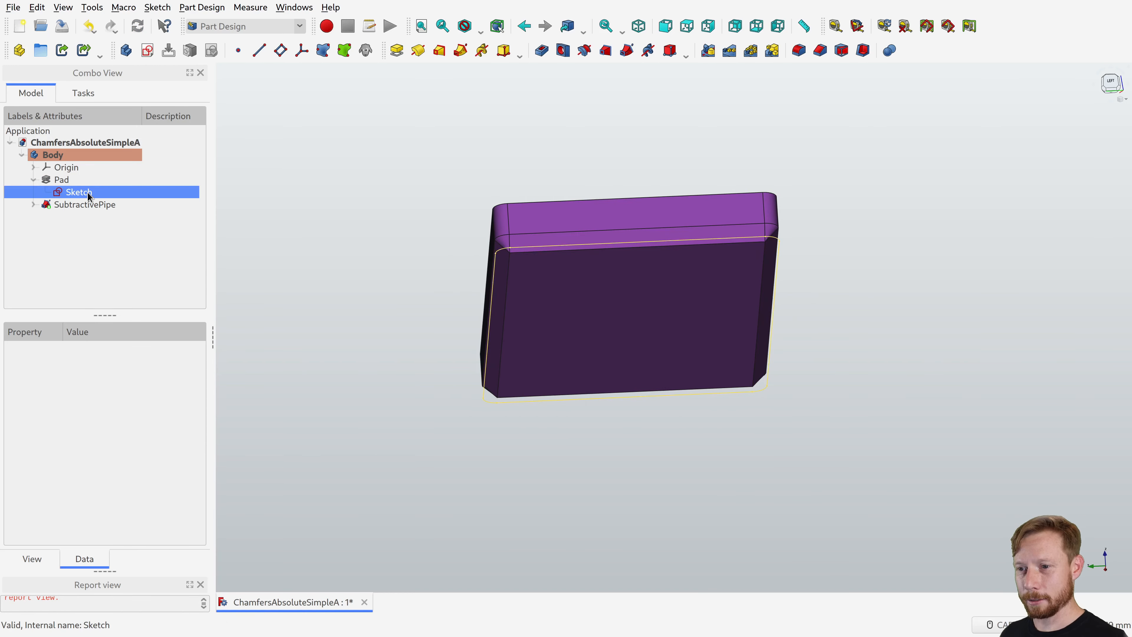
pyautogui.moveTo(532, 274)
pyautogui.mouseDown(button='middle')
pyautogui.moveTo(644, 270)
pyautogui.moveTo(672, 233)
pyautogui.moveTo(654, 288)
pyautogui.moveTo(574, 308)
pyautogui.moveTo(468, 290)
pyautogui.moveTo(601, 283)
pyautogui.moveTo(753, 303)
pyautogui.moveTo(695, 319)
pyautogui.mouseUp(button='middle')
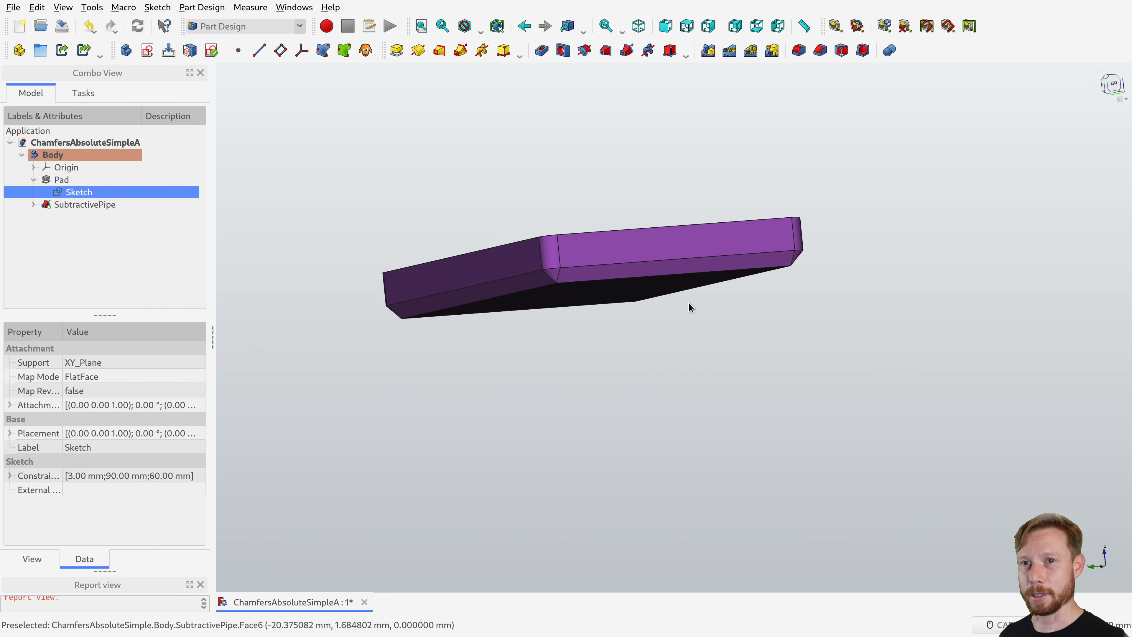
# In the ChamferAbsoluteInternal document, fillet the pocket's inner base edge with an additive pipe sweeping Sketch002 along Sketch001.
pyautogui.moveTo(592, 394); pyautogui.dragTo(660, 377, button='middle')
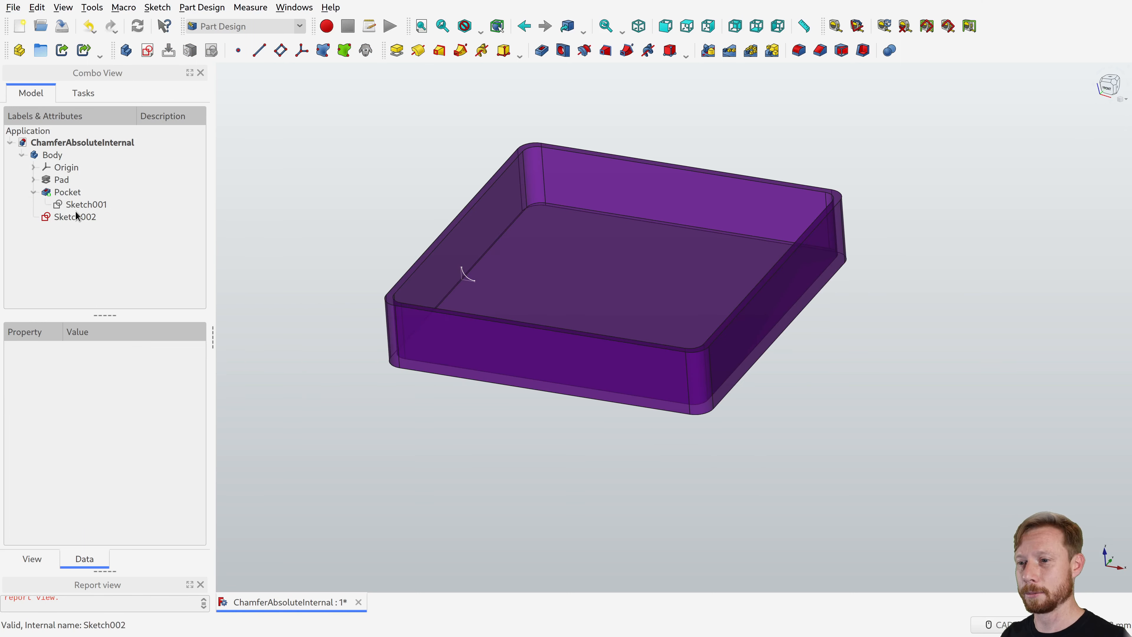
pyautogui.click(77, 206)
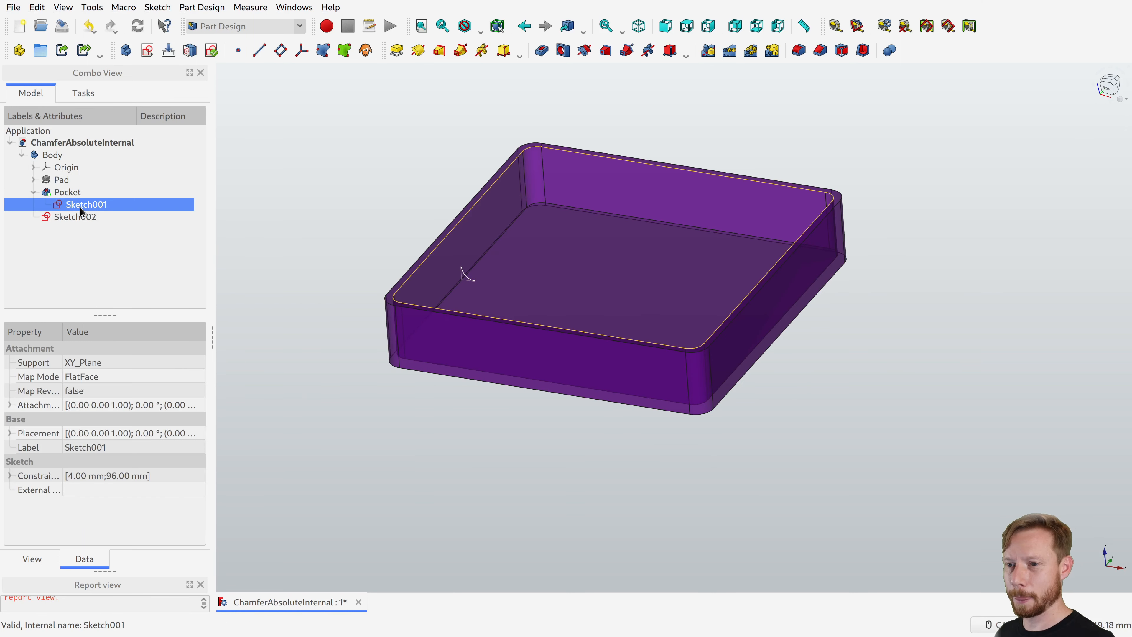
pyautogui.click(281, 160)
pyautogui.click(75, 217)
pyautogui.keyDown('ctrl'); pyautogui.click(86, 205); pyautogui.keyUp('ctrl')
pyautogui.click(458, 52)
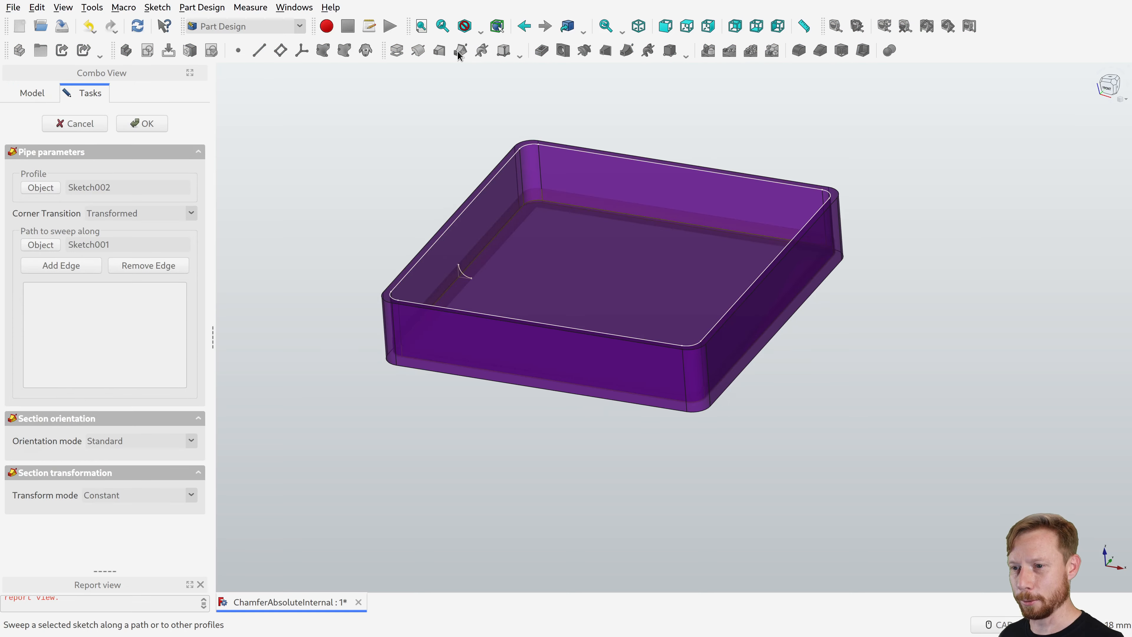
pyautogui.click(156, 127)
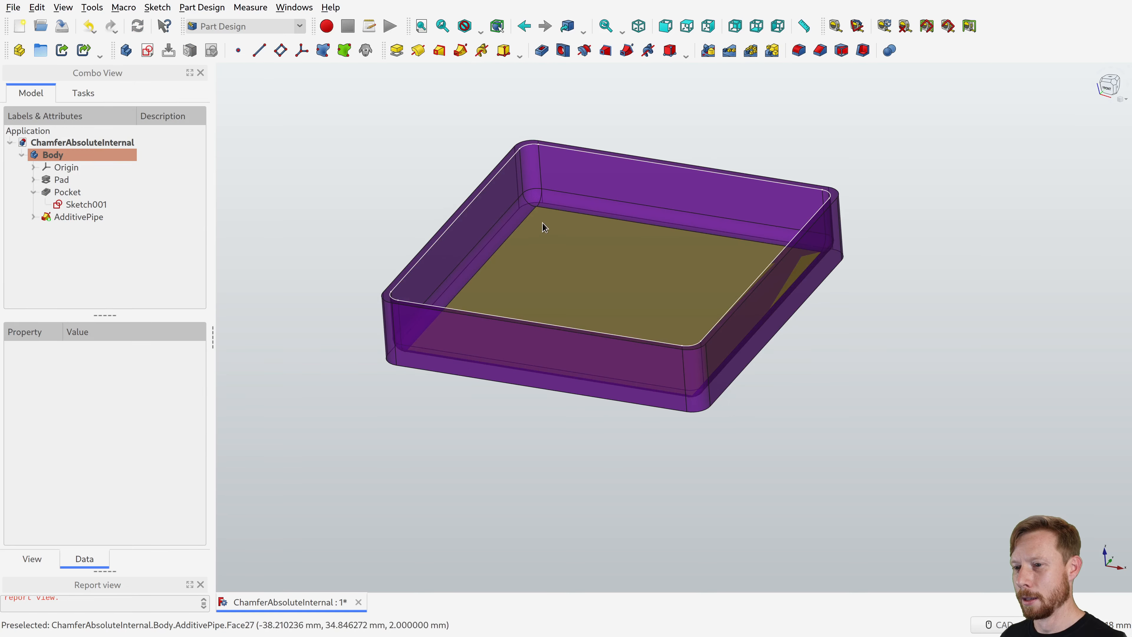
pyautogui.moveTo(544, 227); pyautogui.dragTo(553, 259, button='middle')
pyautogui.moveTo(695, 446); pyautogui.dragTo(713, 370, button='middle')
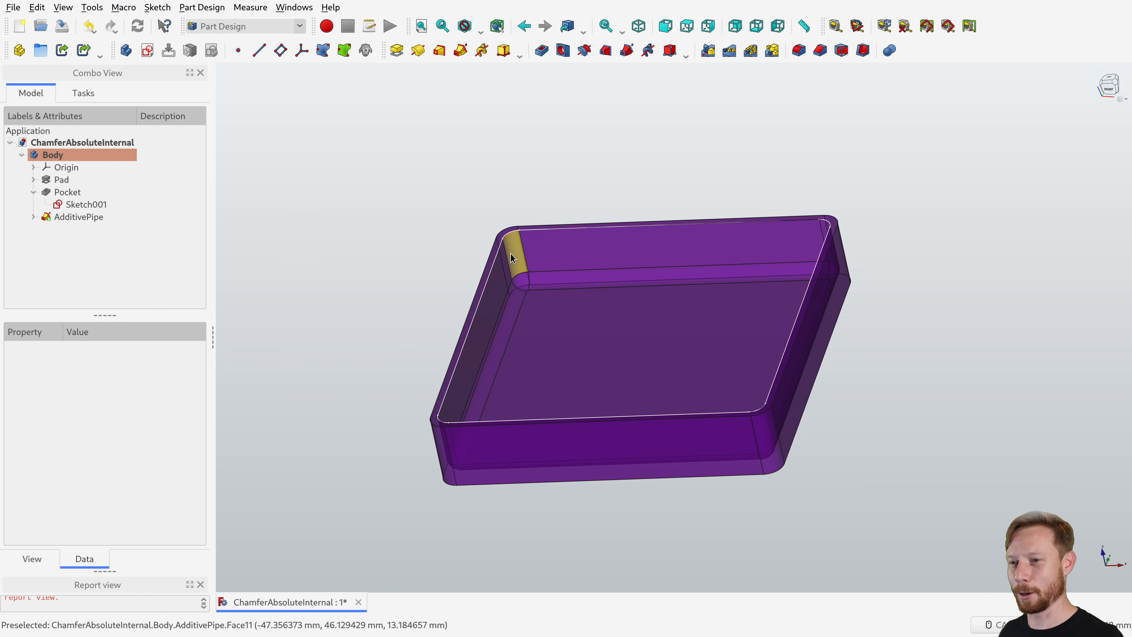
# Open the pocket's Sketch001, examine the radius of its corner arcs, and close the sketch.
pyautogui.doubleClick(70, 205)
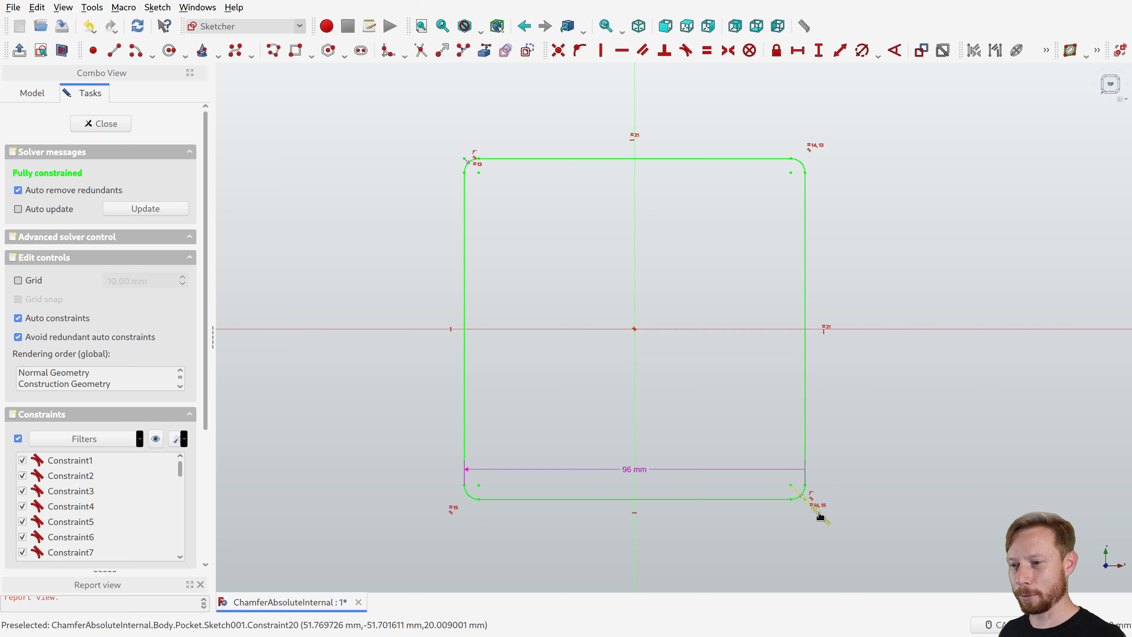
pyautogui.scroll(5, 810, 535)
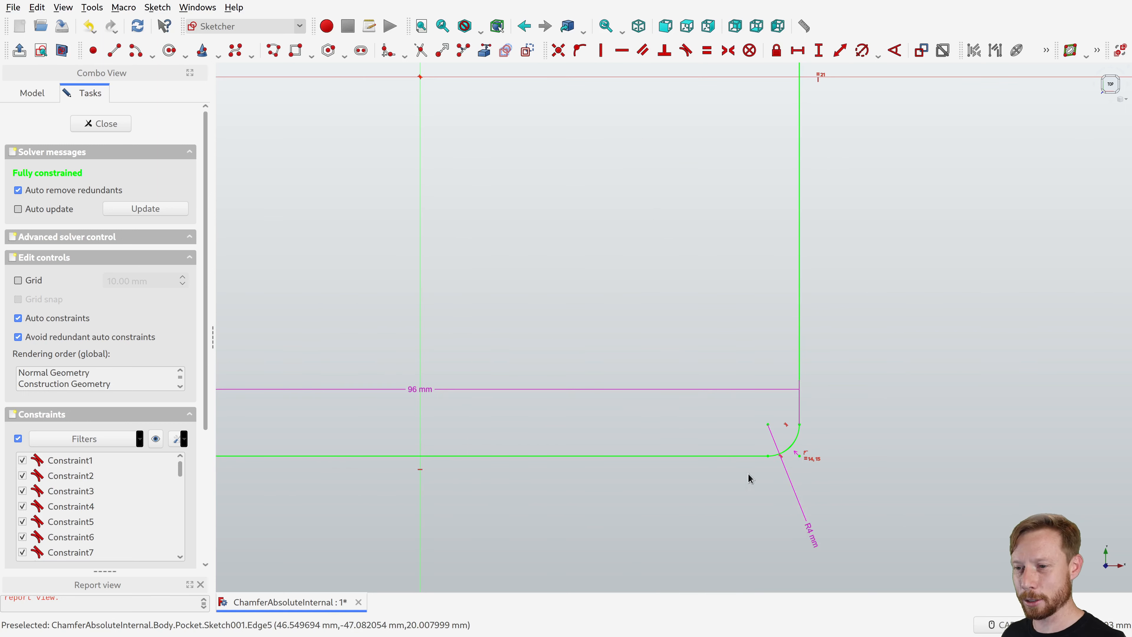
pyautogui.click(120, 122)
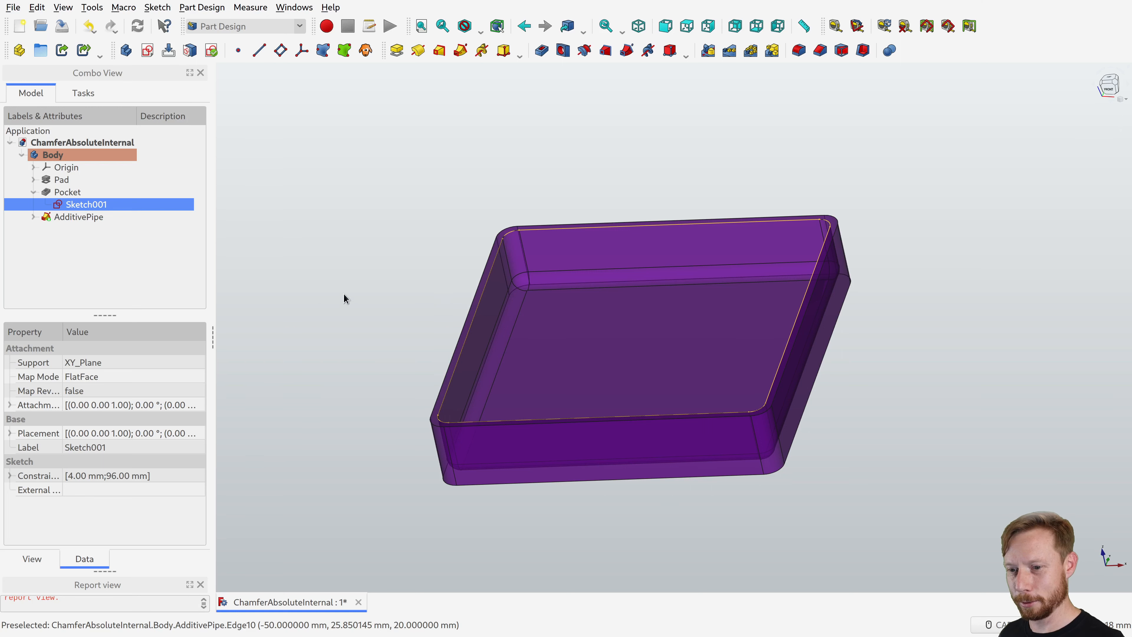
# Set the base length of the fillet profile in the AdditivePipe's Sketch002 to 6 mm and close the sketch.
pyautogui.click(33, 217)
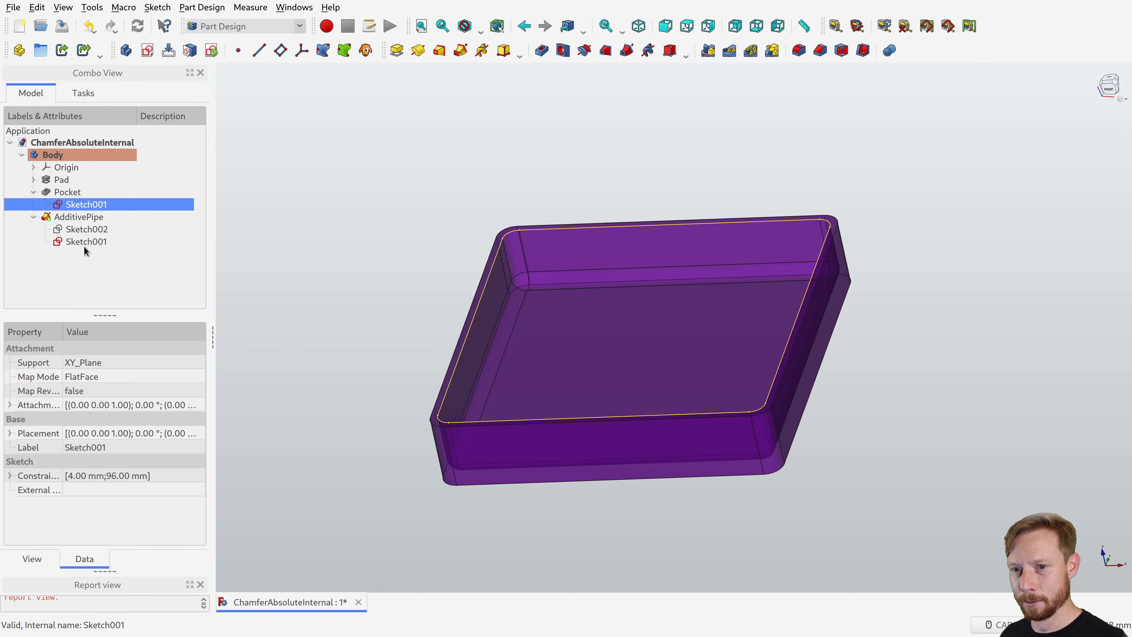
pyautogui.doubleClick(85, 229)
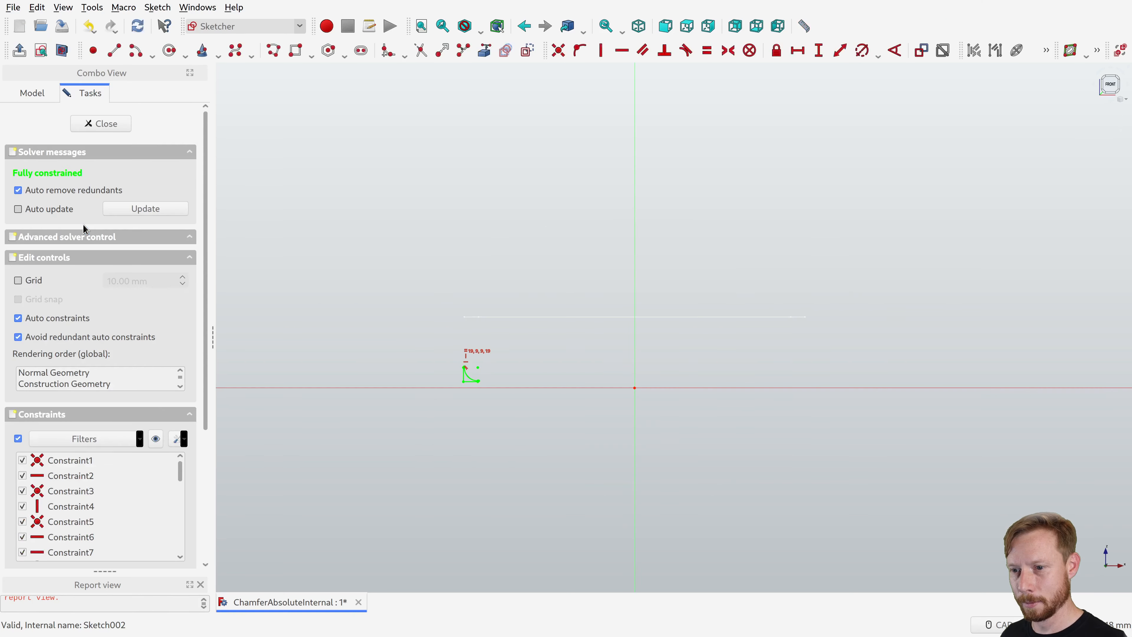
pyautogui.scroll(6, 469, 392)
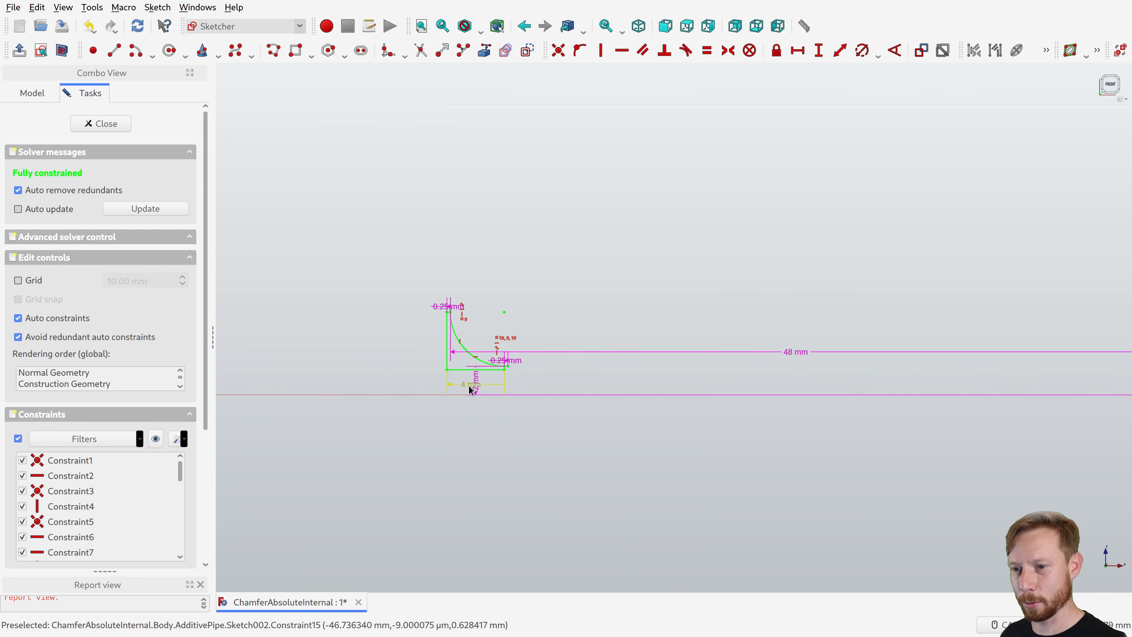
pyautogui.doubleClick(470, 388)
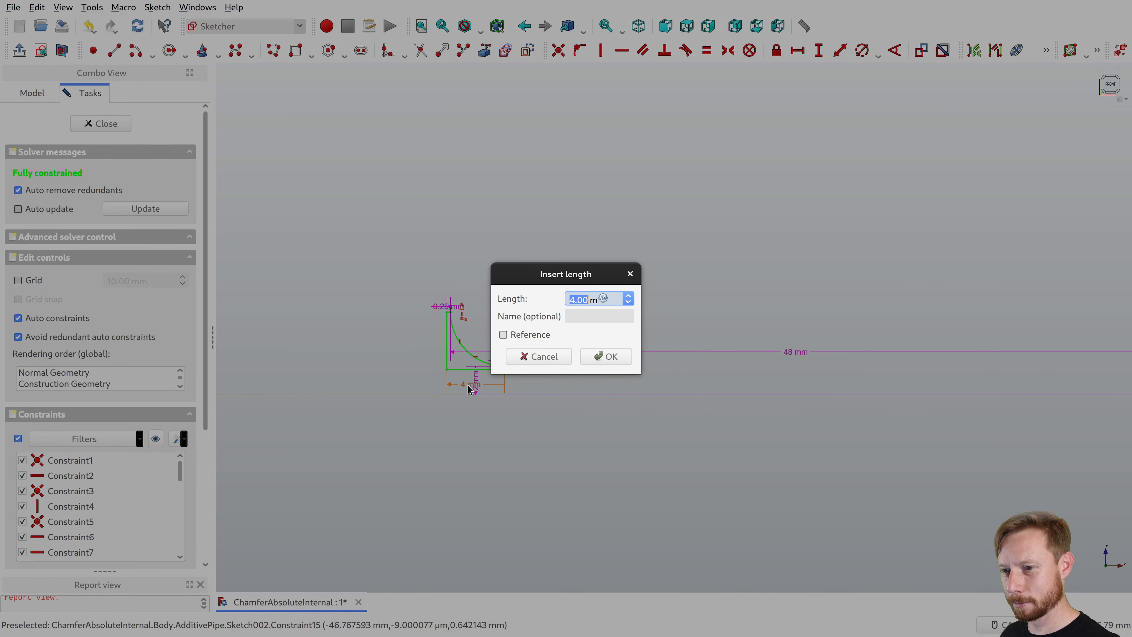
pyautogui.write('6')
pyautogui.press('Return')
pyautogui.click(100, 123)
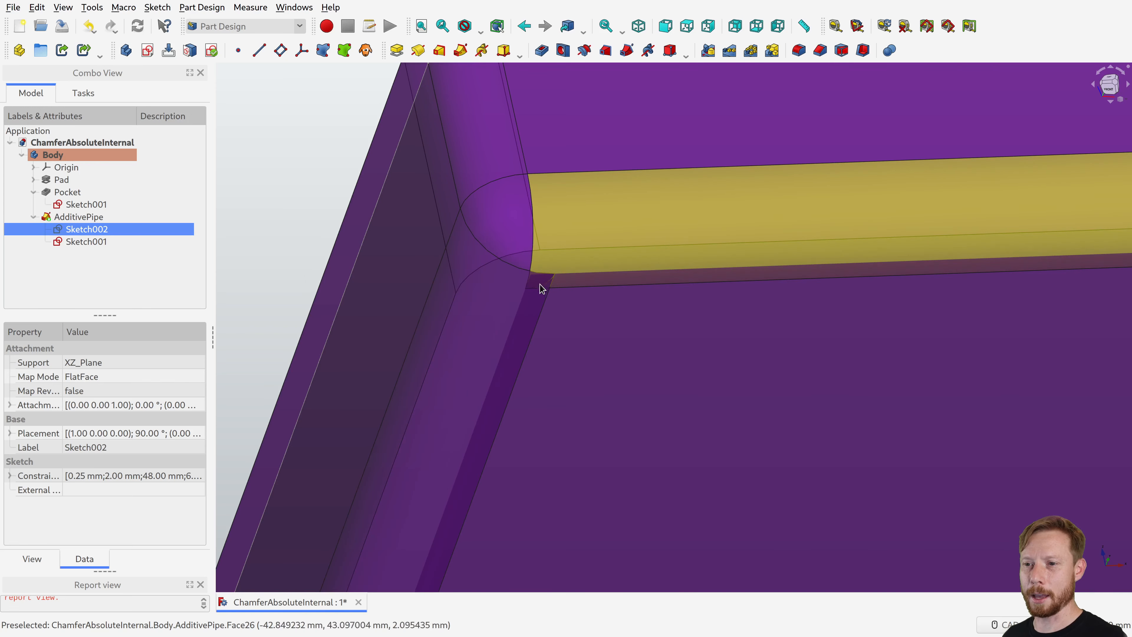
# Examine the pocket's inner base corner where the enlarged fillet sweep meets the floor, then the tray as a whole.
pyautogui.scroll(7, 550, 282)
pyautogui.moveTo(559, 261); pyautogui.dragTo(529, 244, button='middle')
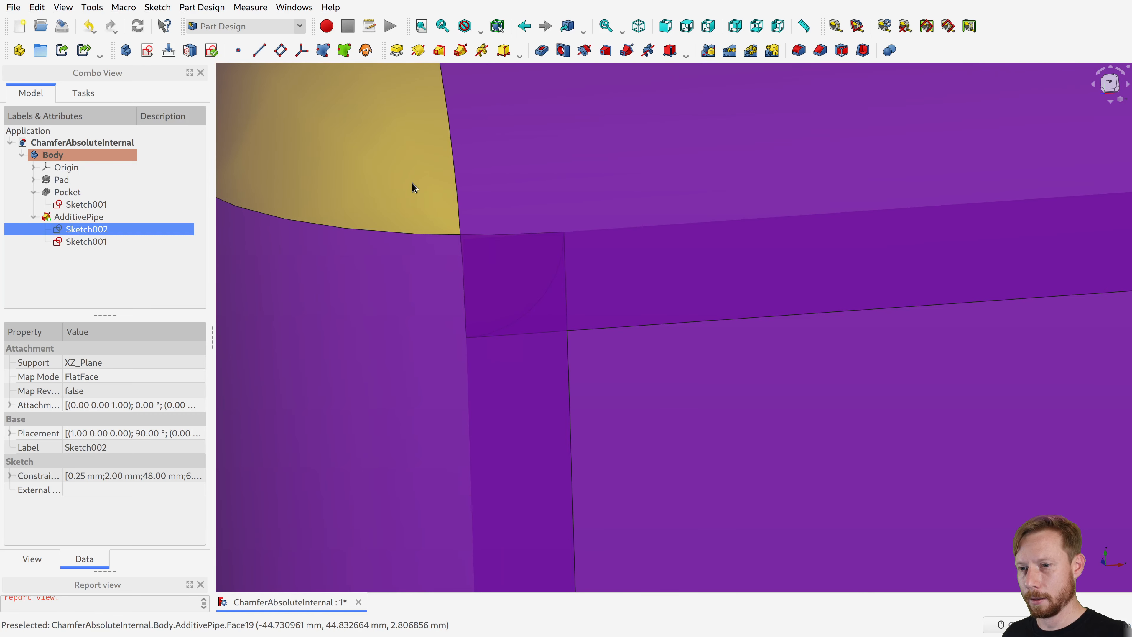
pyautogui.scroll(-5, 646, 430)
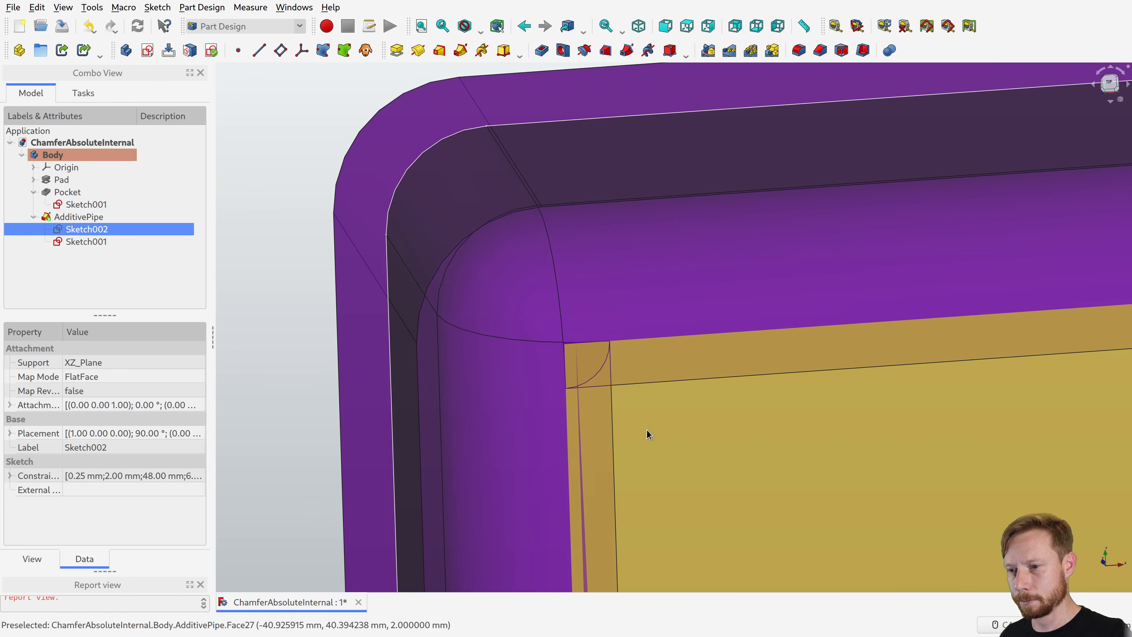
pyautogui.scroll(-4, 647, 428)
pyautogui.moveTo(656, 453); pyautogui.dragTo(612, 324, button='middle')
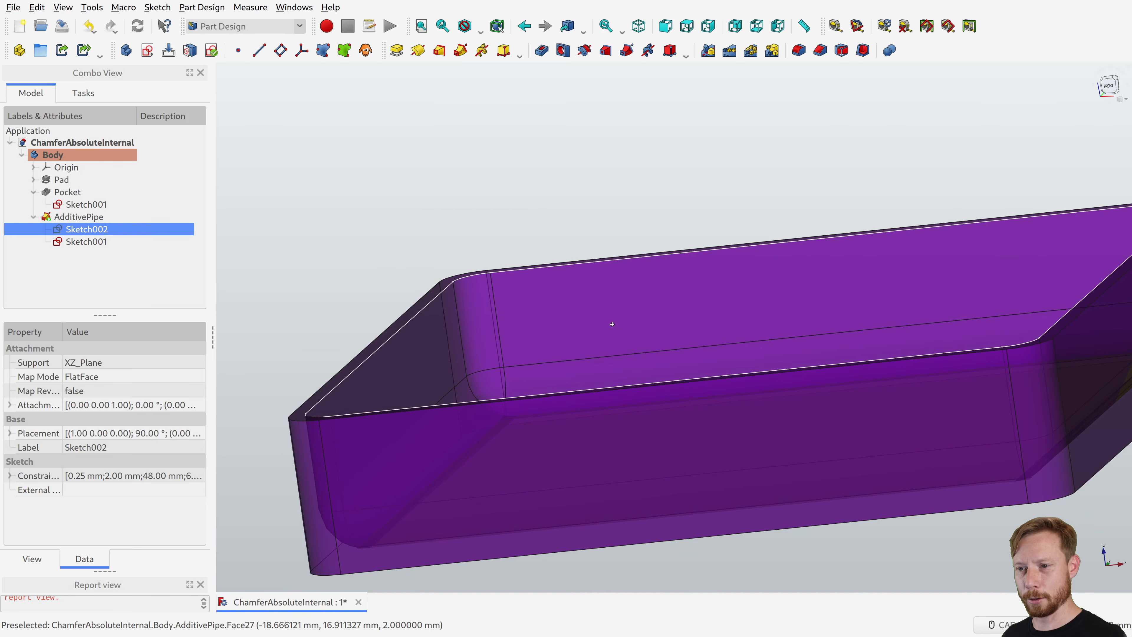
pyautogui.scroll(-3, 658, 386)
pyautogui.moveTo(705, 380); pyautogui.dragTo(604, 374, button='middle')
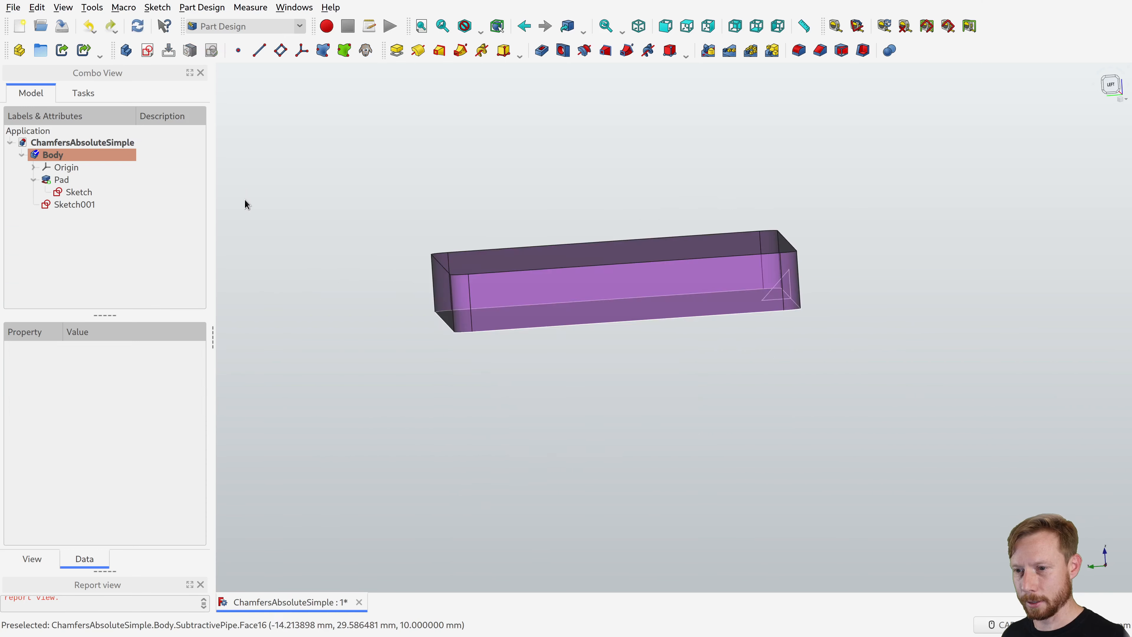
# In the ChamfersAbsoluteSimple document, chamfer the plate's bottom edge with a subtractive pipe sweeping Sketch001 along Sketch, and inspect its corners.
pyautogui.moveTo(499, 357); pyautogui.dragTo(535, 392, button='middle')
pyautogui.click(80, 205)
pyautogui.keyDown('ctrl'); pyautogui.click(84, 192); pyautogui.keyUp('ctrl')
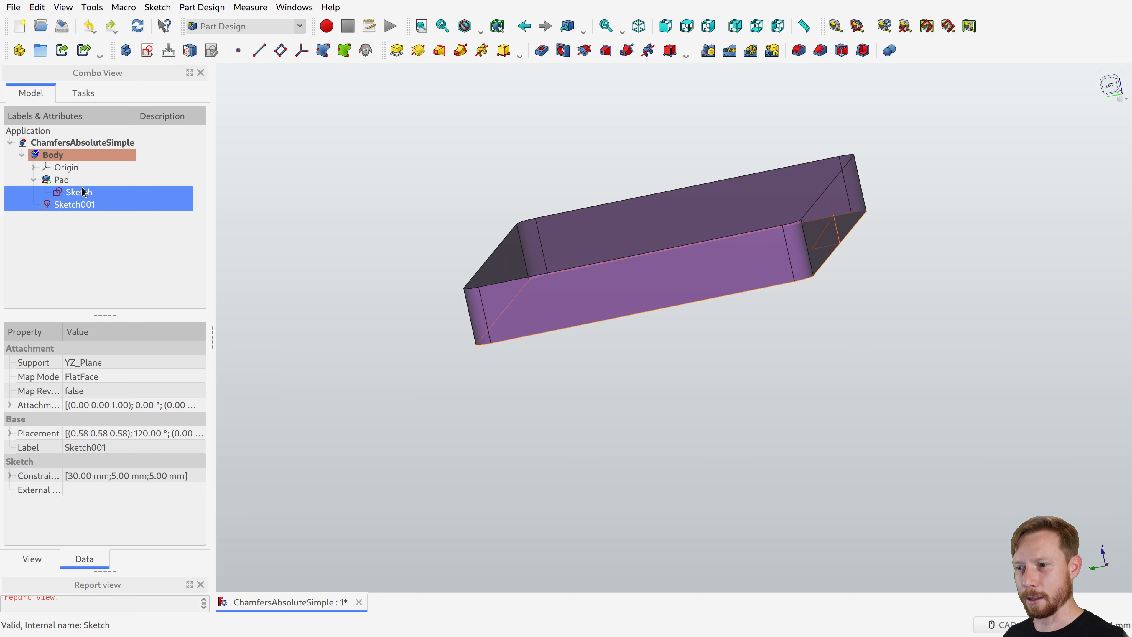
pyautogui.click(622, 57)
pyautogui.moveTo(503, 328); pyautogui.dragTo(574, 327, button='middle')
pyautogui.scroll(8, 481, 341)
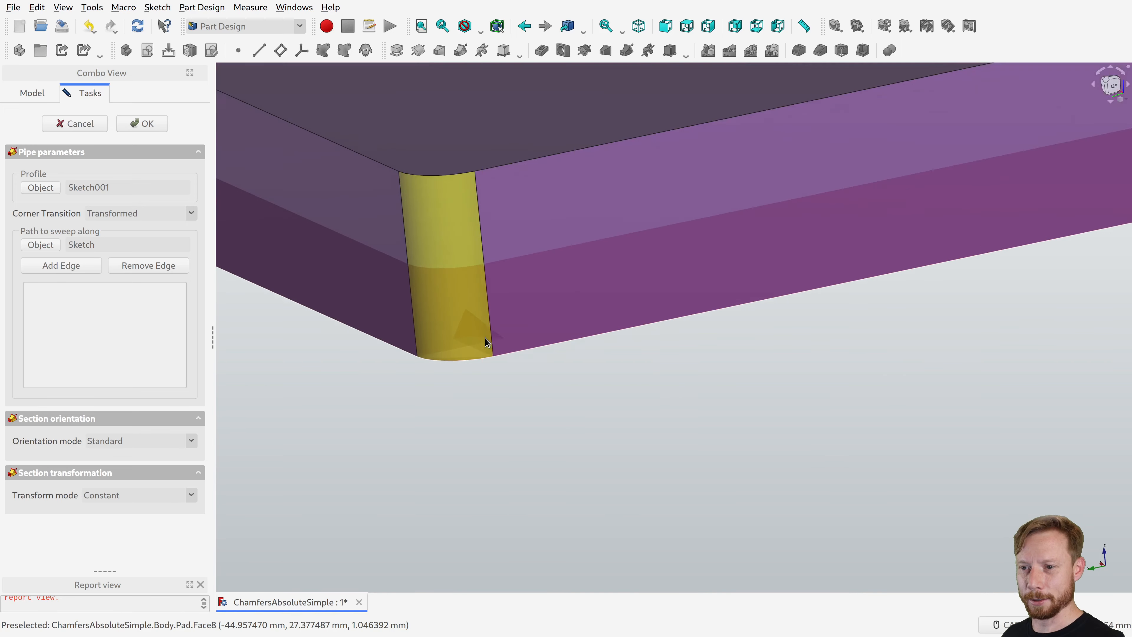
pyautogui.moveTo(482, 343); pyautogui.dragTo(527, 365, button='middle')
pyautogui.moveTo(541, 261); pyautogui.dragTo(785, 325, button='middle')
pyautogui.moveTo(665, 296); pyautogui.dragTo(698, 315, button='middle')
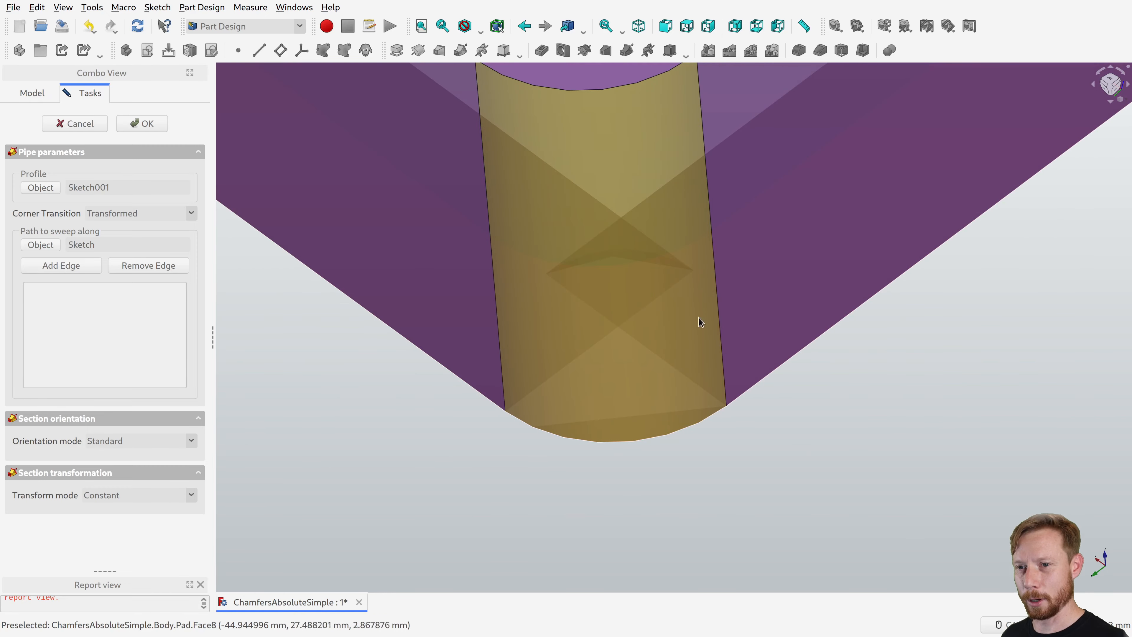
pyautogui.click(147, 126)
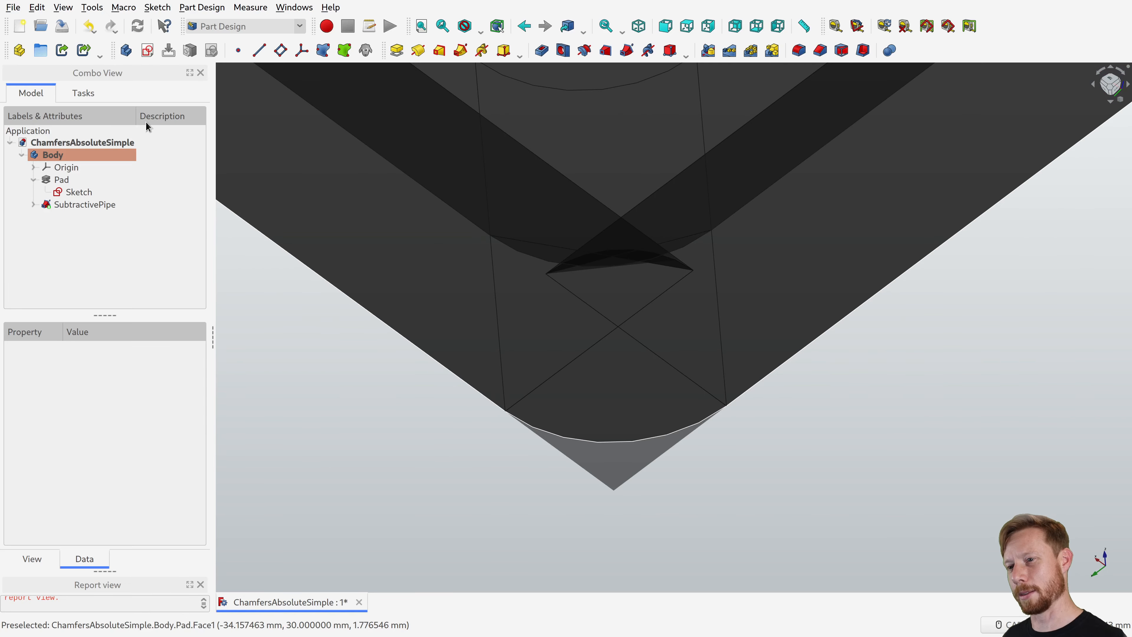
pyautogui.moveTo(690, 362); pyautogui.dragTo(639, 347, button='middle')
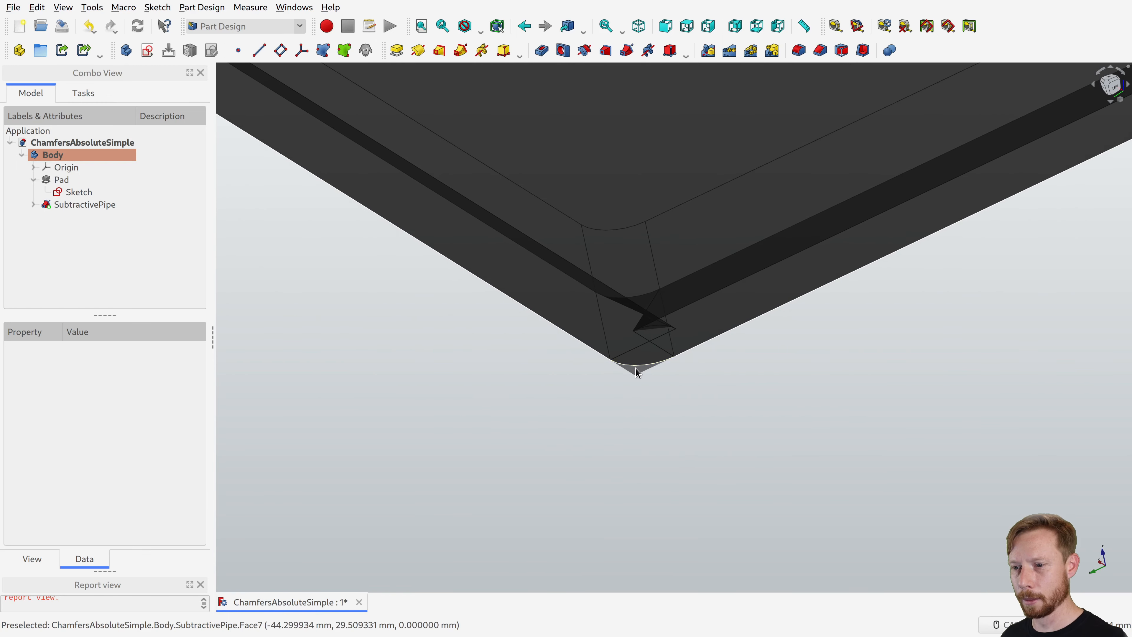
pyautogui.scroll(-5, 697, 331)
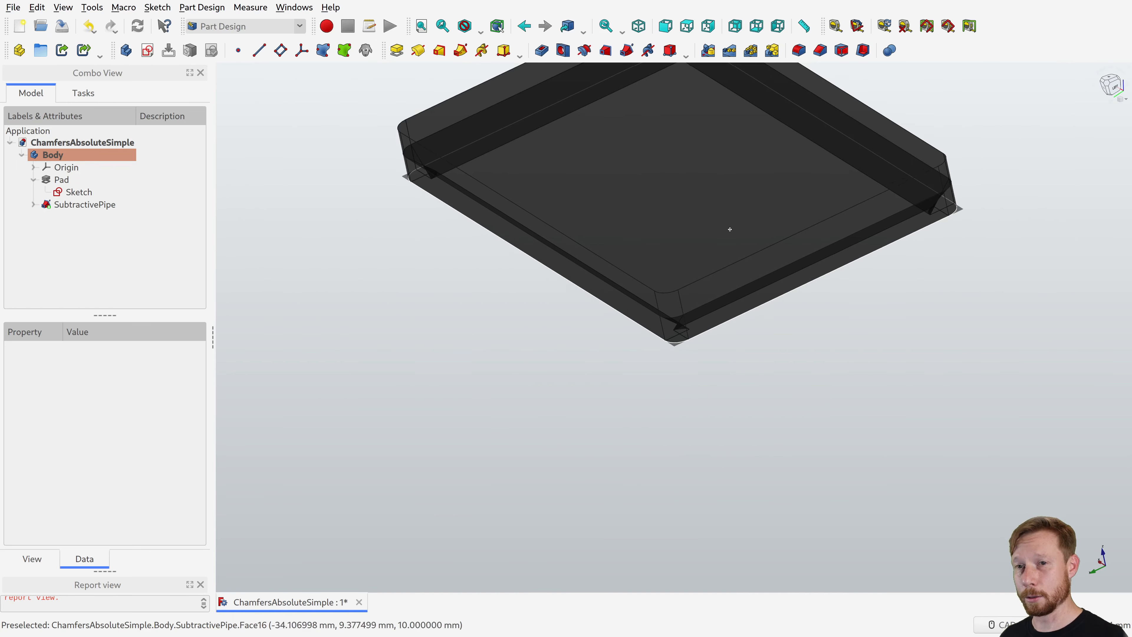
pyautogui.click(33, 204)
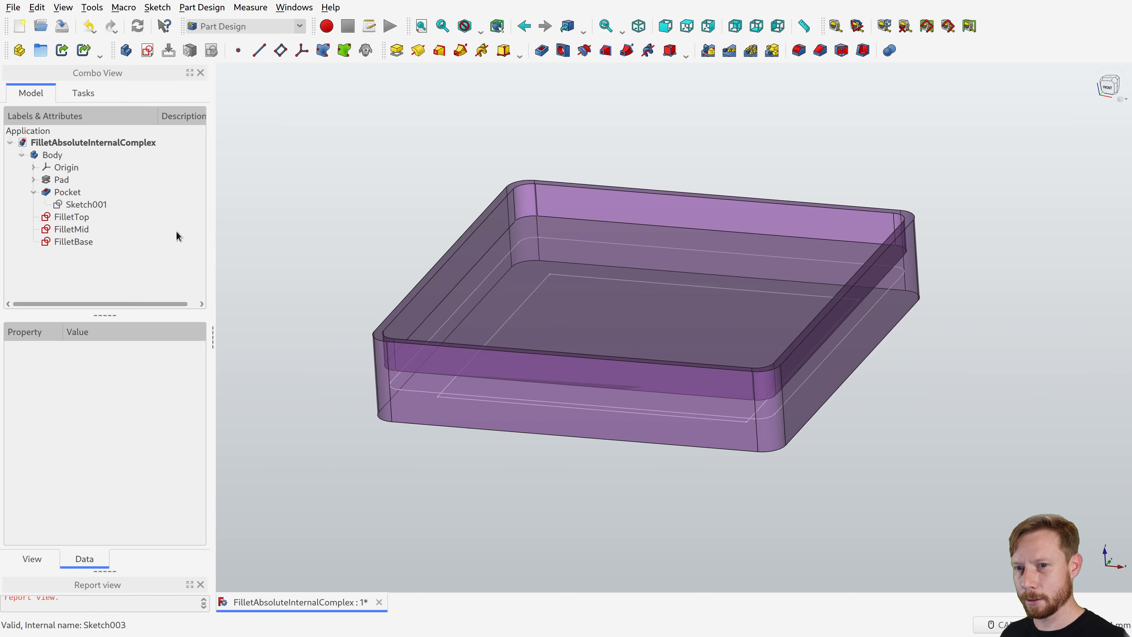
# In the FilletAbsoluteInternalComplex document, hide the FilletTop, FilletMid and FilletBase sketches and inspect the plain pocket.
pyautogui.click(109, 217)
pyautogui.click(101, 229)
pyautogui.click(96, 242)
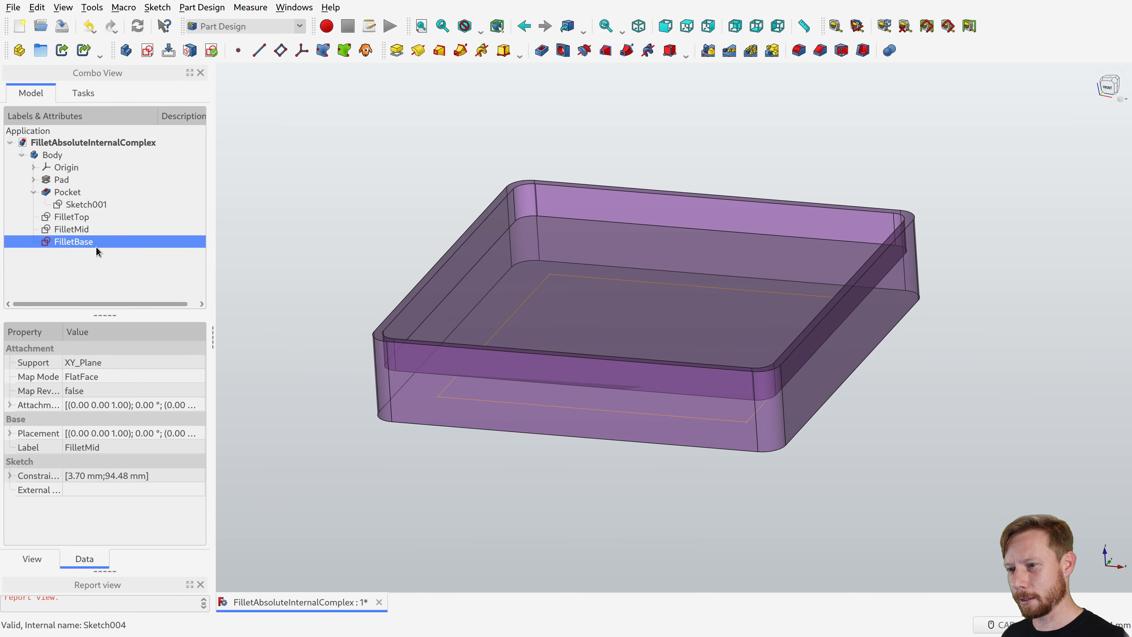
pyautogui.click(95, 205)
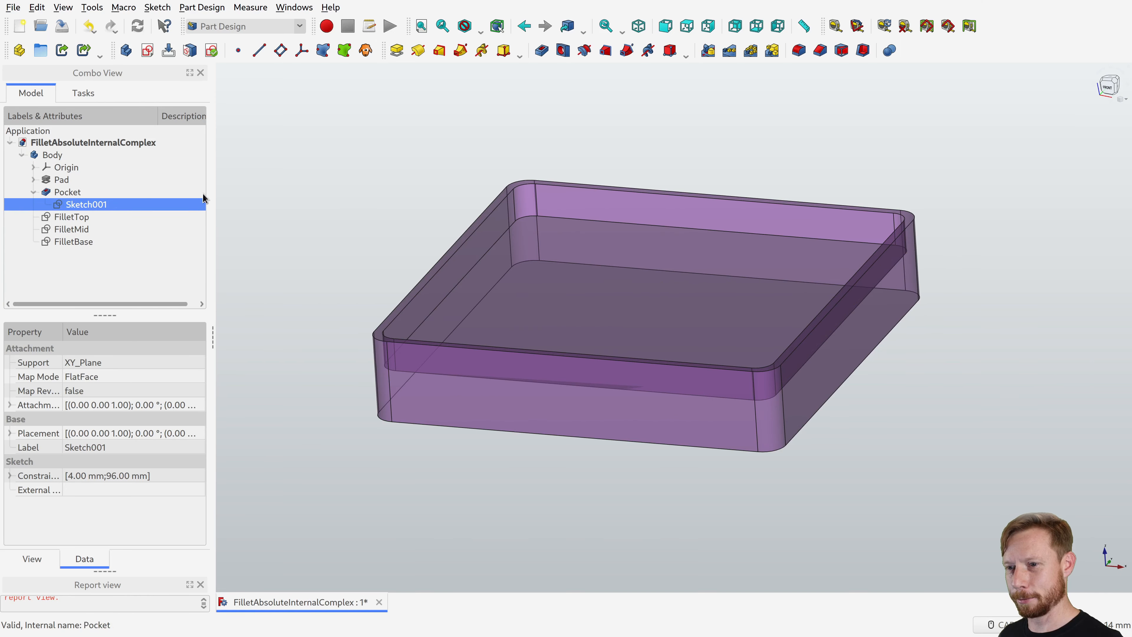
pyautogui.click(407, 191)
pyautogui.moveTo(730, 170)
pyautogui.mouseDown(button='middle')
pyautogui.moveTo(739, 228)
pyautogui.moveTo(727, 167)
pyautogui.mouseUp(button='middle')
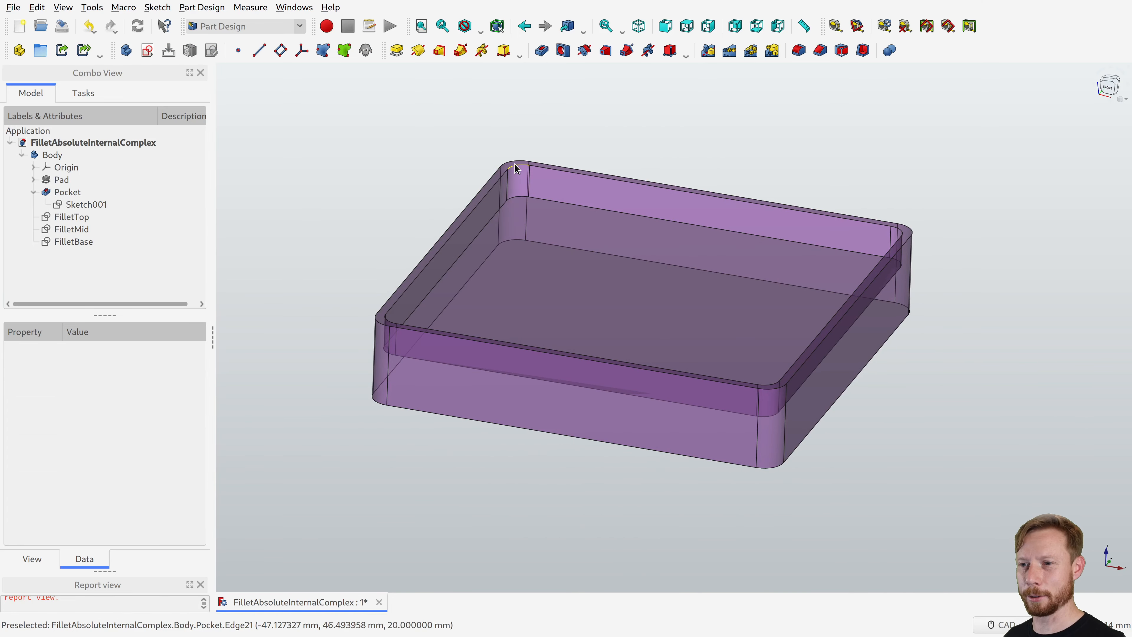
pyautogui.moveTo(521, 195); pyautogui.dragTo(523, 205, button='middle')
# Show the FilletTop, FilletMid and FilletBase sketches inside the pocketed body.
pyautogui.click(72, 217)
pyautogui.press('space')
pyautogui.click(72, 230)
pyautogui.press('space')
pyautogui.click(89, 242)
pyautogui.press('space')
pyautogui.moveTo(712, 376)
pyautogui.mouseDown(button='middle')
pyautogui.moveTo(725, 318)
pyautogui.moveTo(770, 329)
pyautogui.moveTo(793, 318)
pyautogui.moveTo(781, 415)
pyautogui.moveTo(725, 455)
pyautogui.moveTo(709, 378)
pyautogui.mouseUp(button='middle')
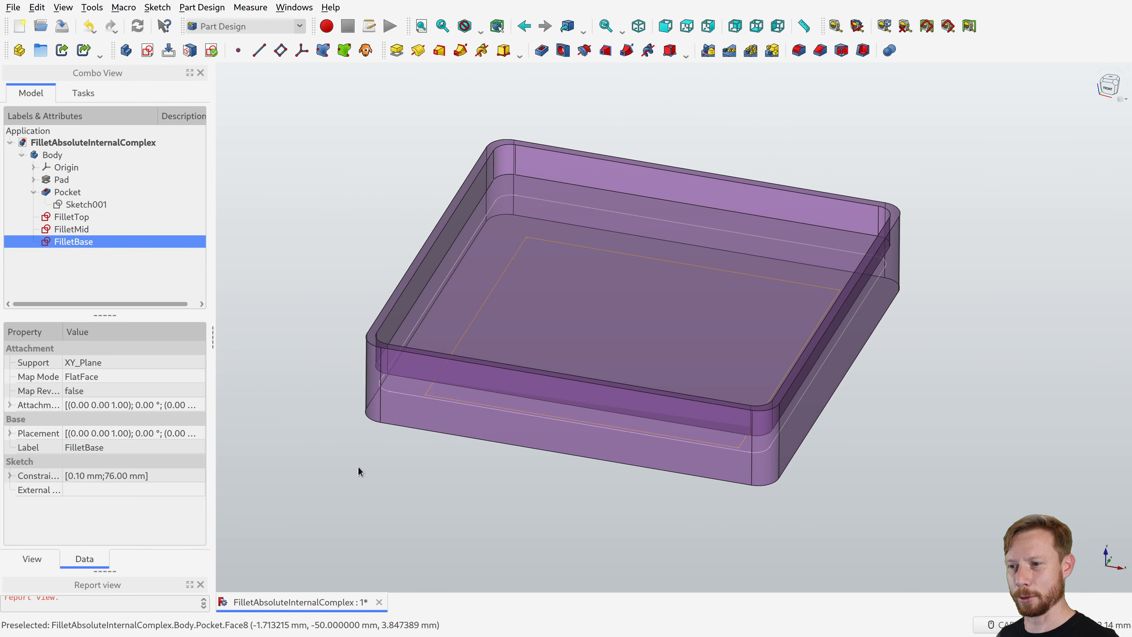
# Cut the filleted pocket base with a subtractive loft from FilletTop through FilletMid to FilletBase.
pyautogui.click(93, 217)
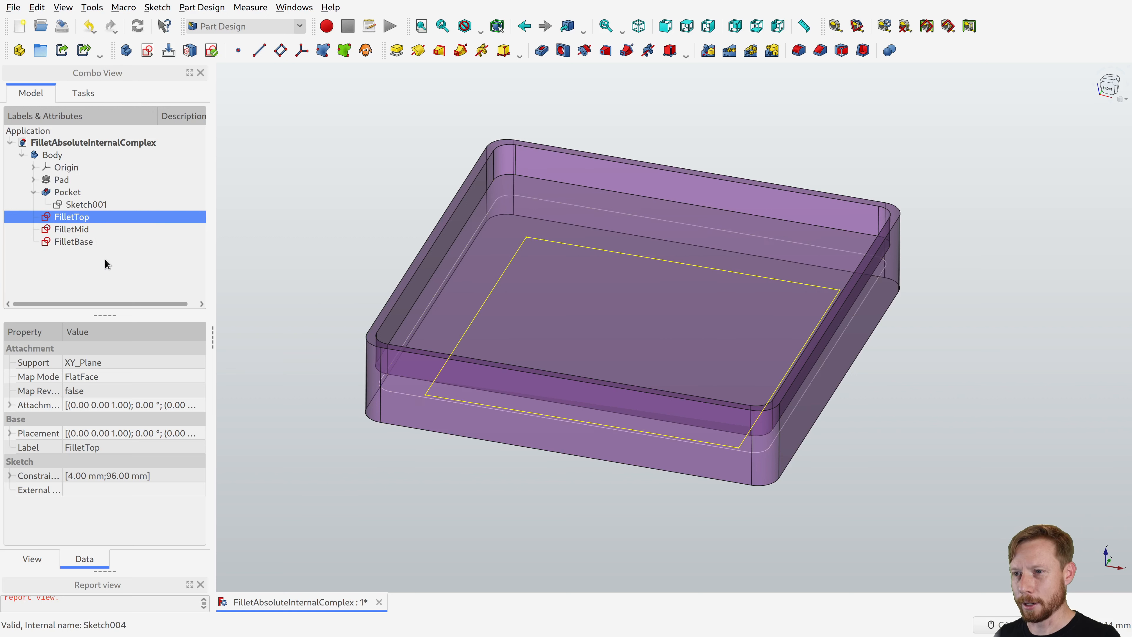
pyautogui.keyDown('shift'); pyautogui.click(89, 243); pyautogui.keyUp('shift')
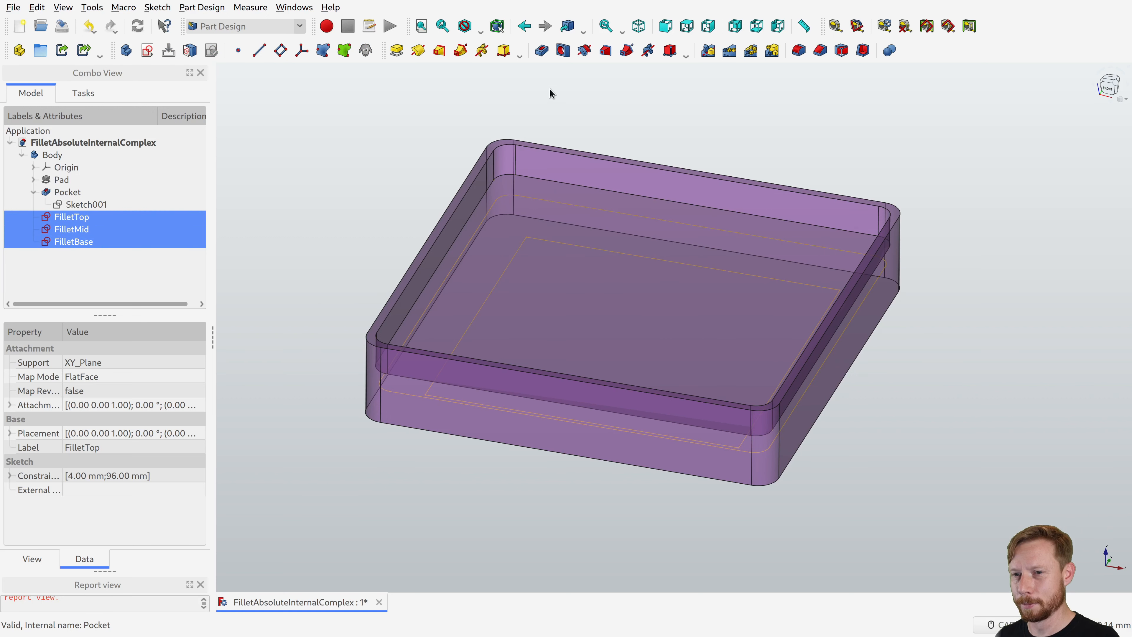
pyautogui.click(605, 50)
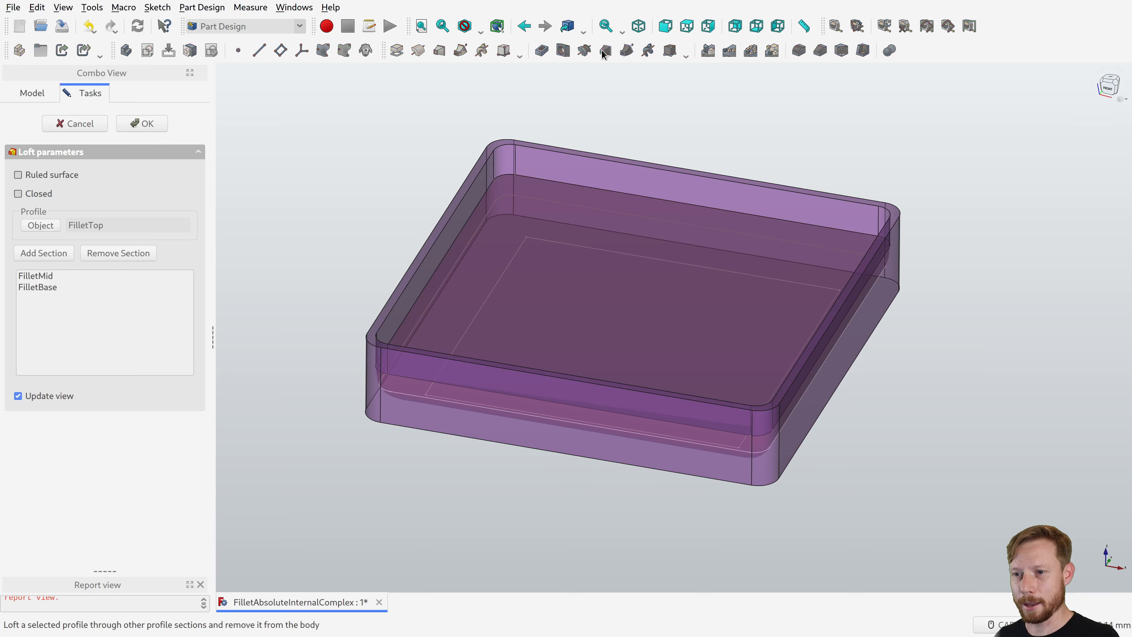
pyautogui.click(150, 123)
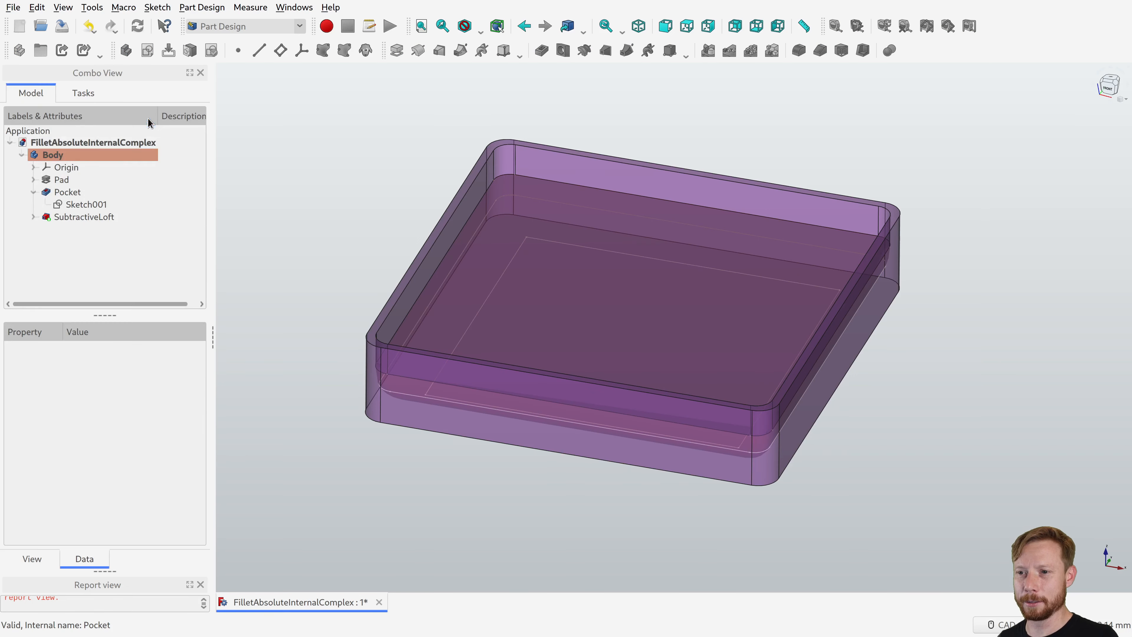
pyautogui.moveTo(618, 279); pyautogui.dragTo(583, 271, button='middle')
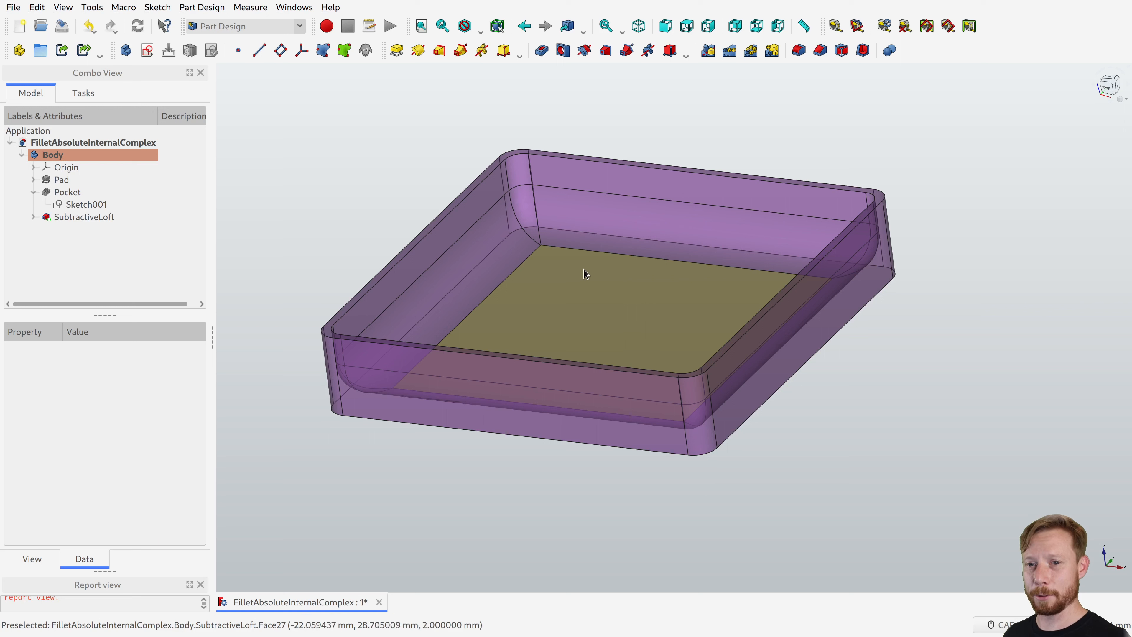
# Reopen the SubtractiveLoft's parameters and review its profile and section sketches.
pyautogui.click(33, 216)
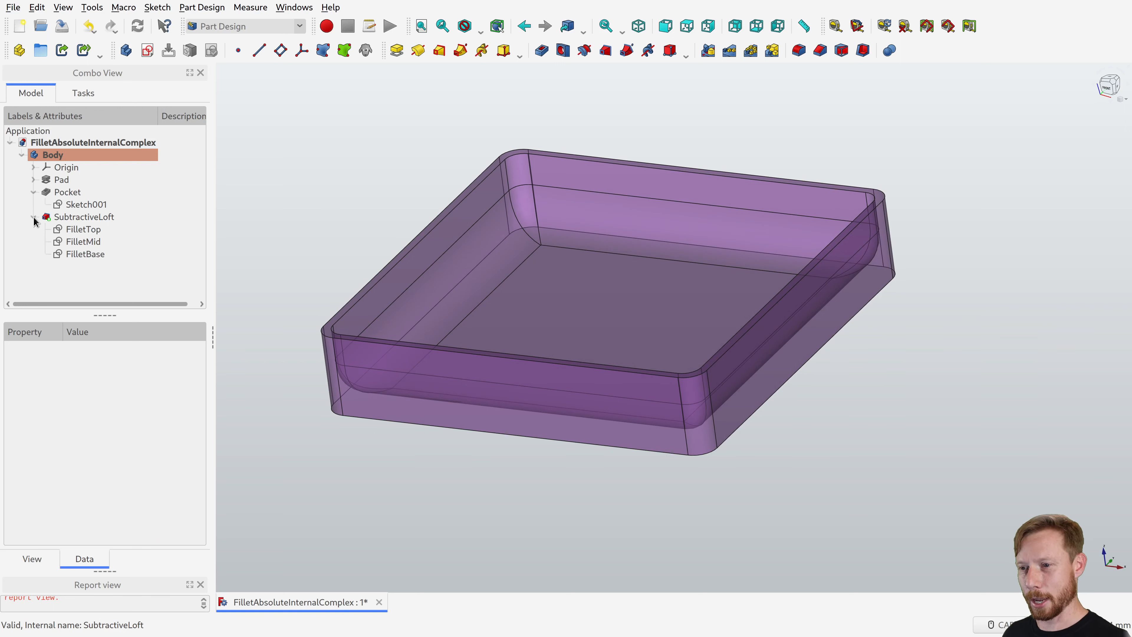
pyautogui.doubleClick(67, 217)
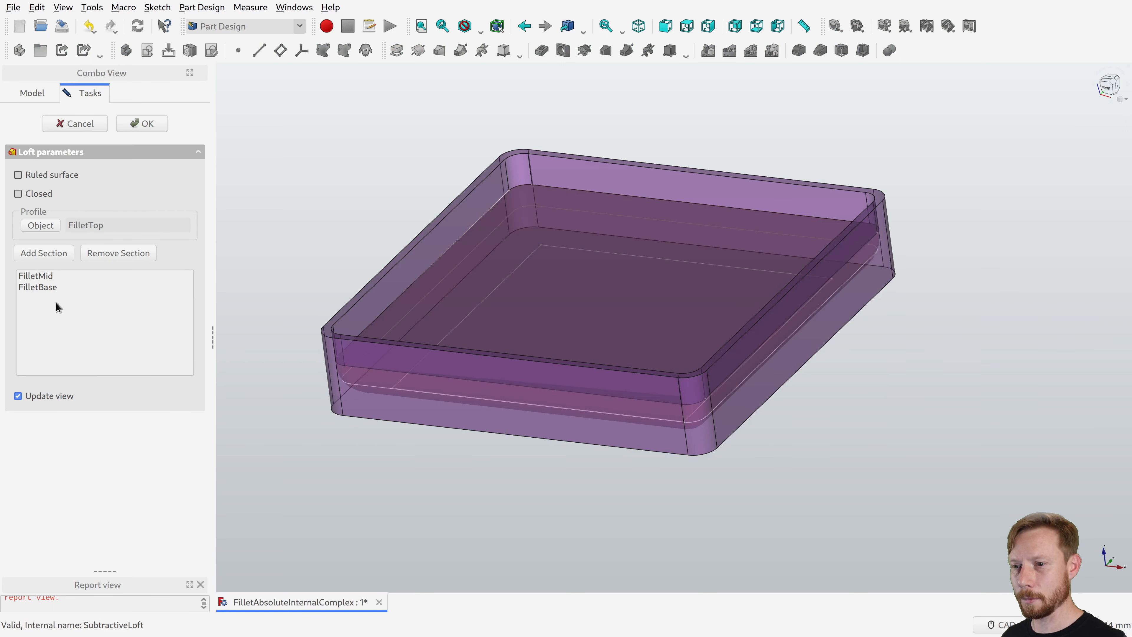
pyautogui.click(56, 276)
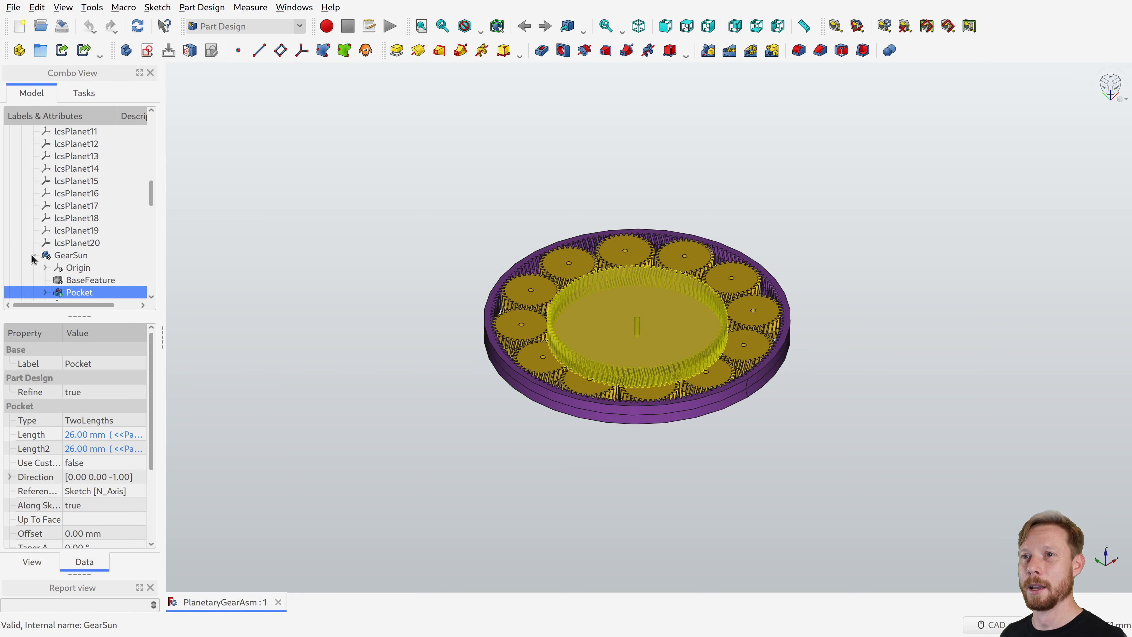
# In the PlanetaryGearAsm document, collapse the linked GearSun and open the separate GearSun document.
pyautogui.click(33, 255)
pyautogui.scroll(-7, 45, 257)
pyautogui.doubleClick(50, 268)
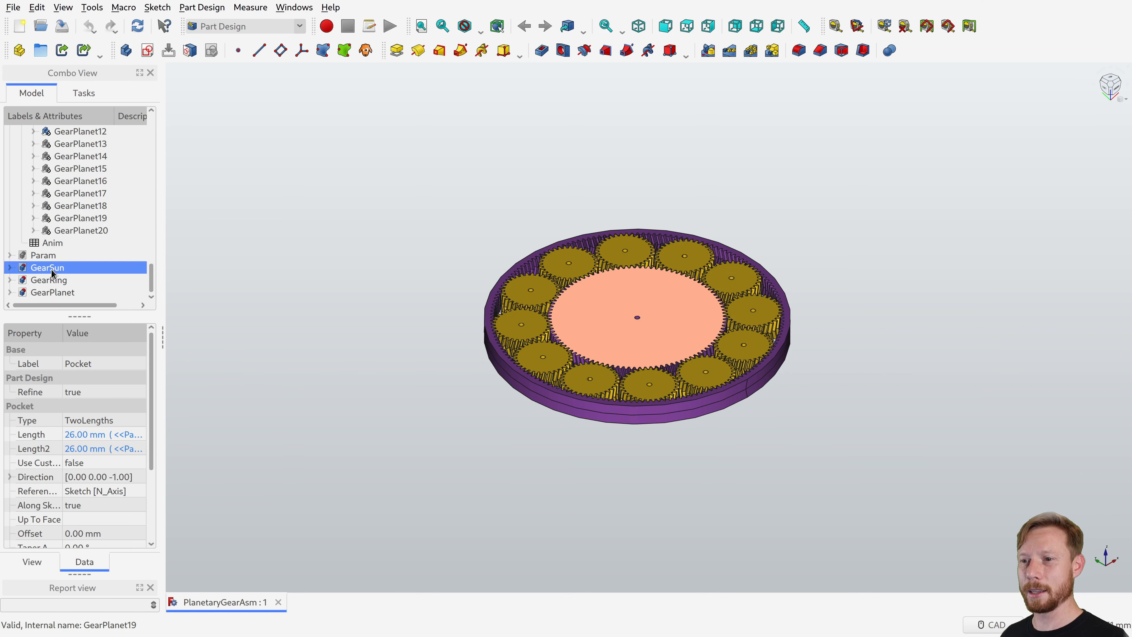
# Show the lcsSunShaft coordinate system in the sun gear and select the edge of the central shaft hole.
pyautogui.click(77, 253)
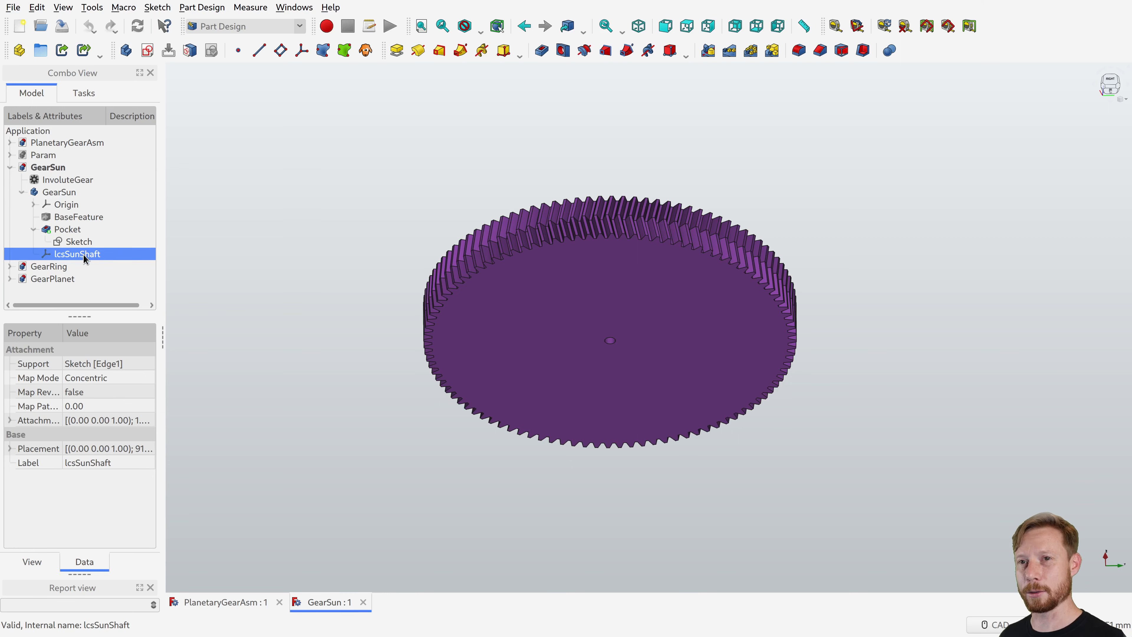
pyautogui.press('space')
pyautogui.moveTo(607, 342)
pyautogui.mouseDown(button='middle')
pyautogui.moveTo(609, 315)
pyautogui.moveTo(610, 341)
pyautogui.mouseUp(button='middle')
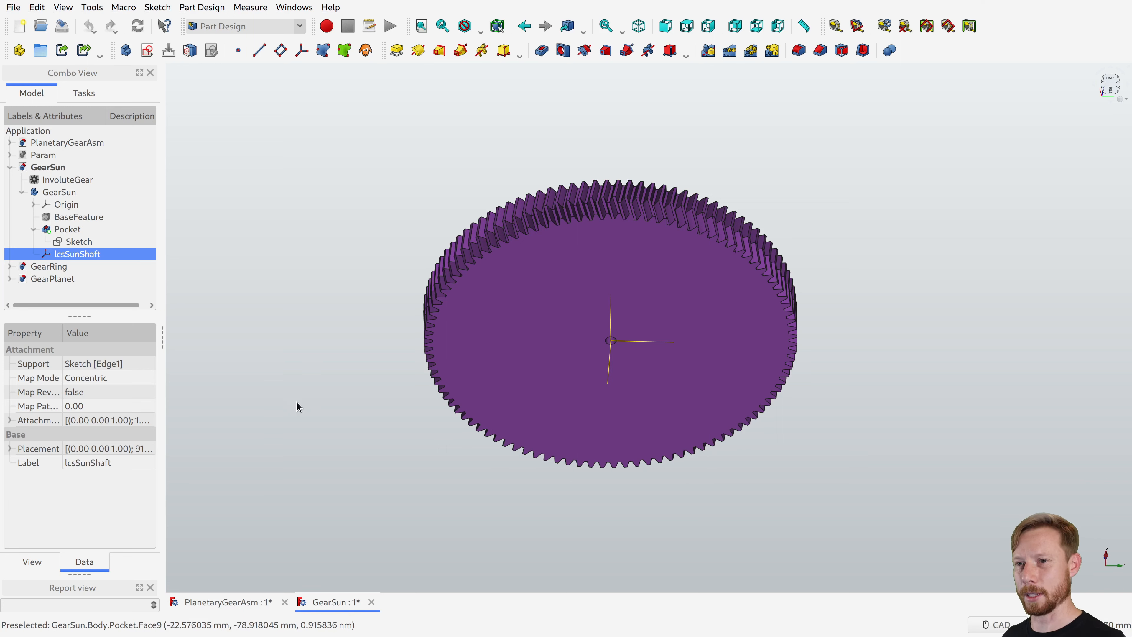
pyautogui.click(607, 343)
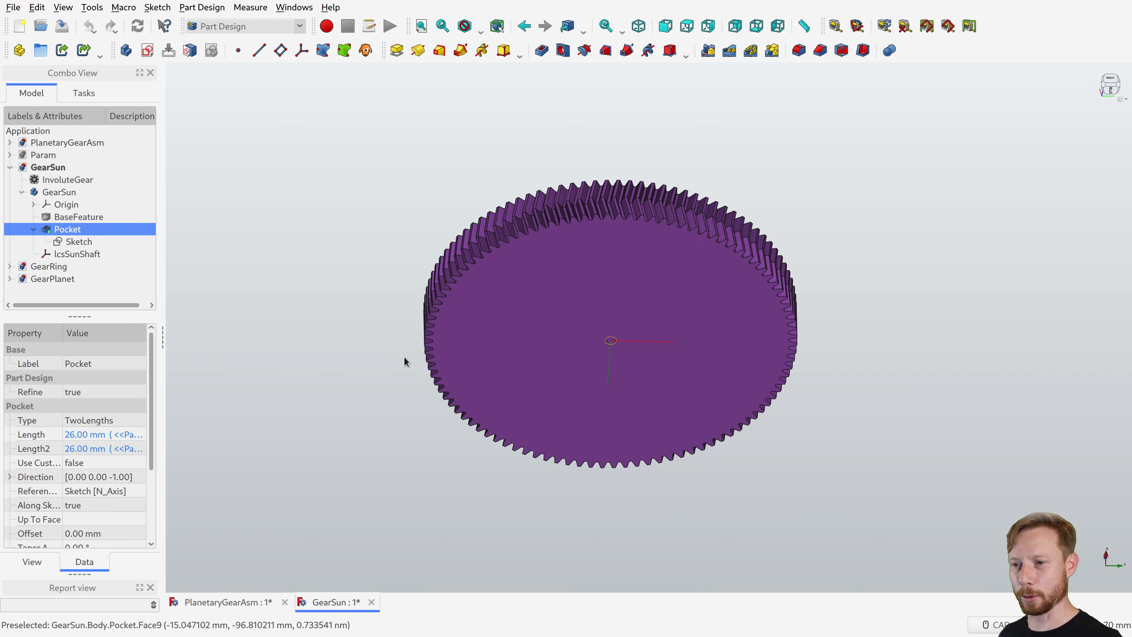
# Show the sketch under the sun gear's Pocket that defines the central shaft hole.
pyautogui.click(273, 347)
pyautogui.click(70, 244)
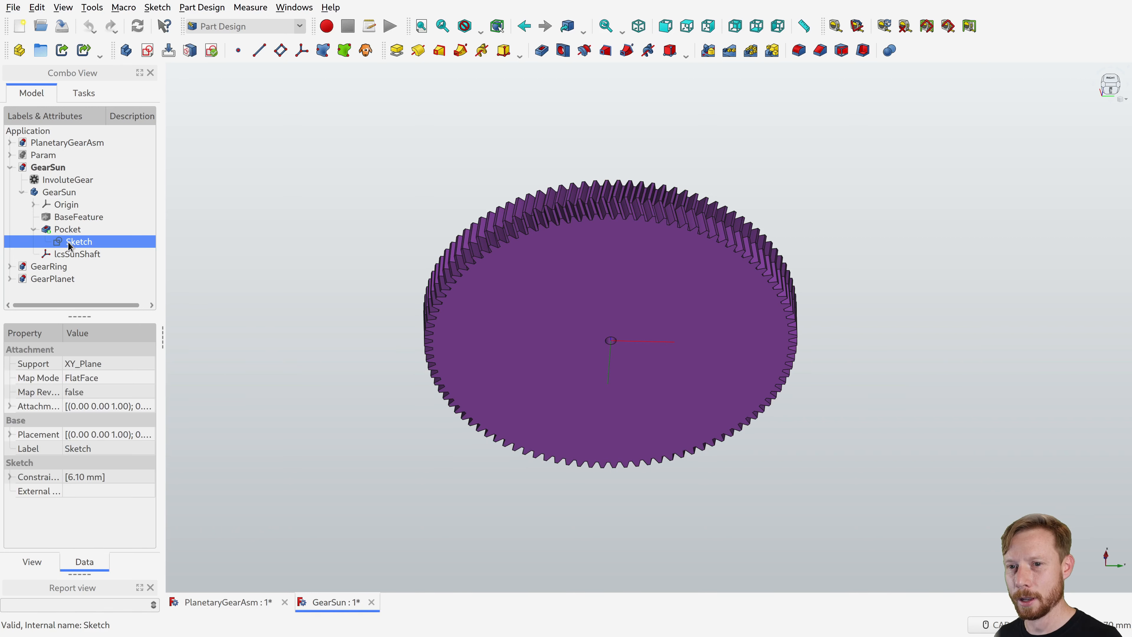
pyautogui.press('space')
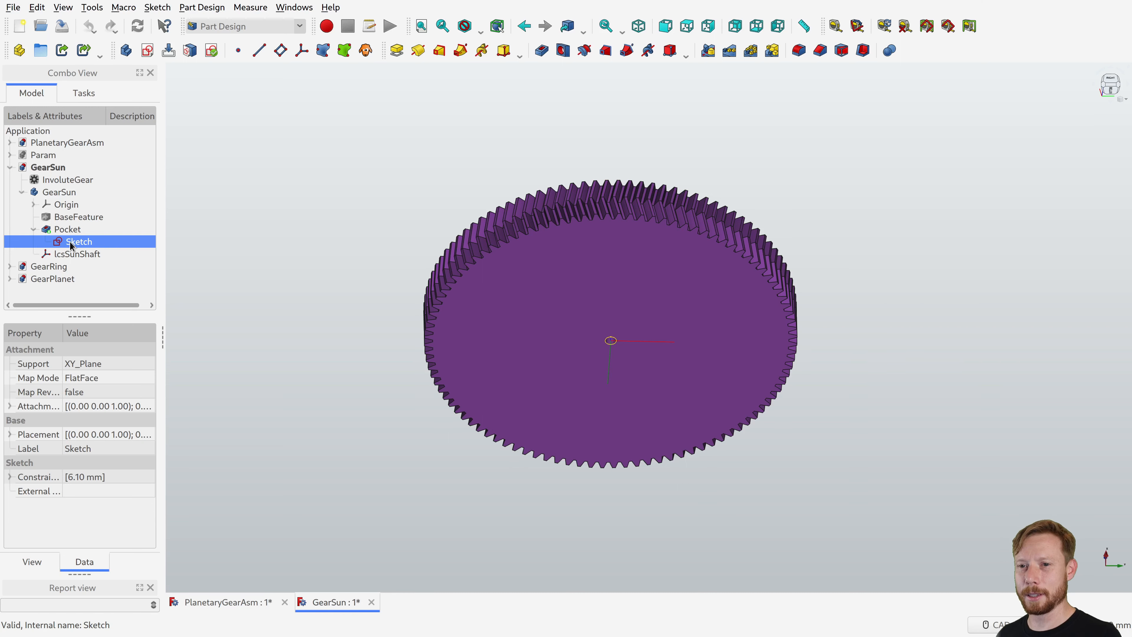
pyautogui.doubleClick(71, 242)
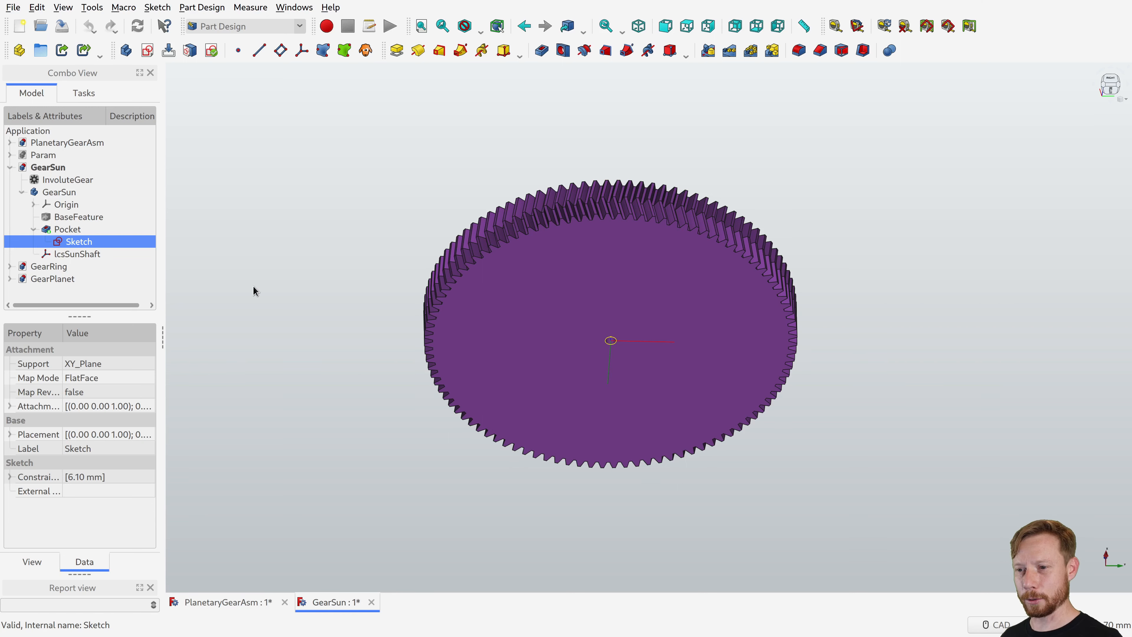
# Show the sun gear body's origin planes and axes to inspect them against the gear, and hide them again.
pyautogui.click(85, 123)
pyautogui.click(67, 204)
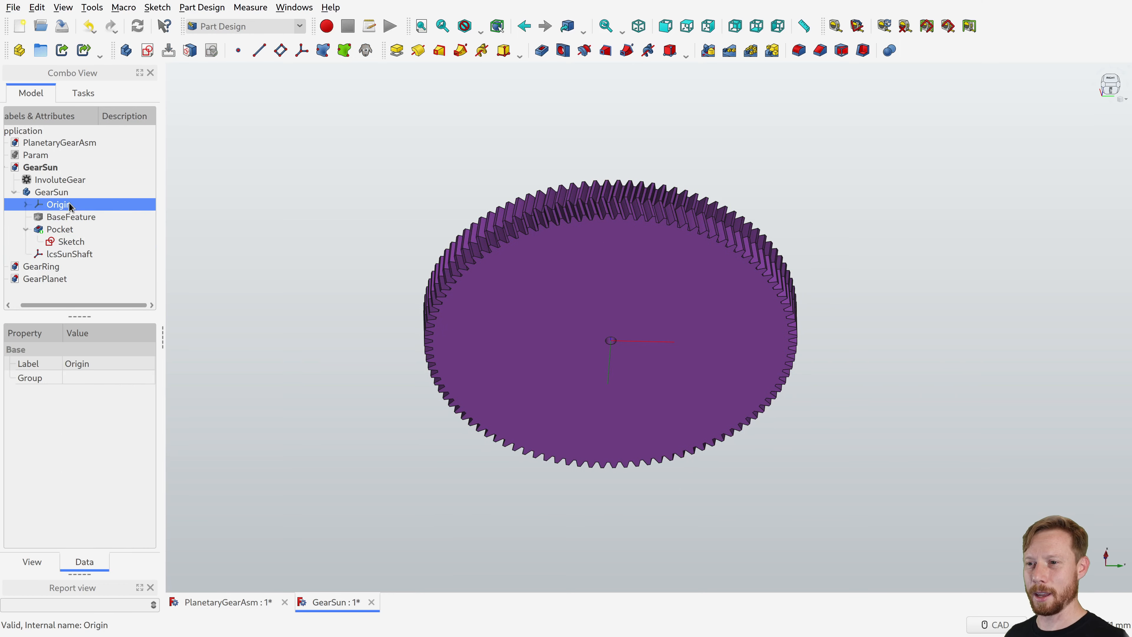
pyautogui.moveTo(433, 78); pyautogui.dragTo(657, 397, button='middle')
pyautogui.click(922, 309)
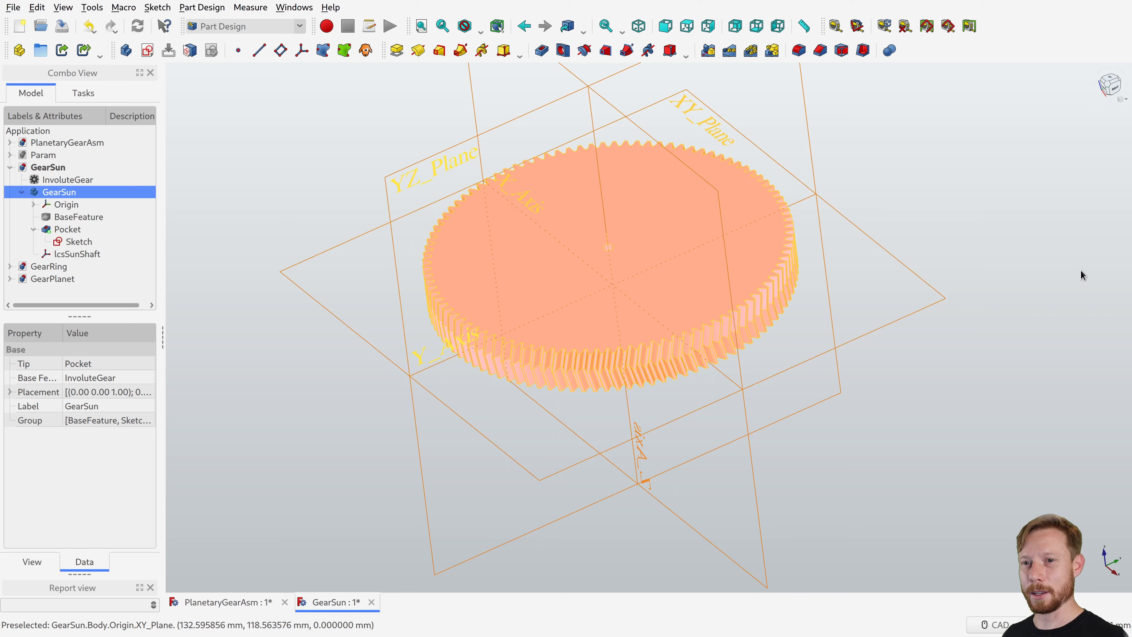
pyautogui.click(925, 218)
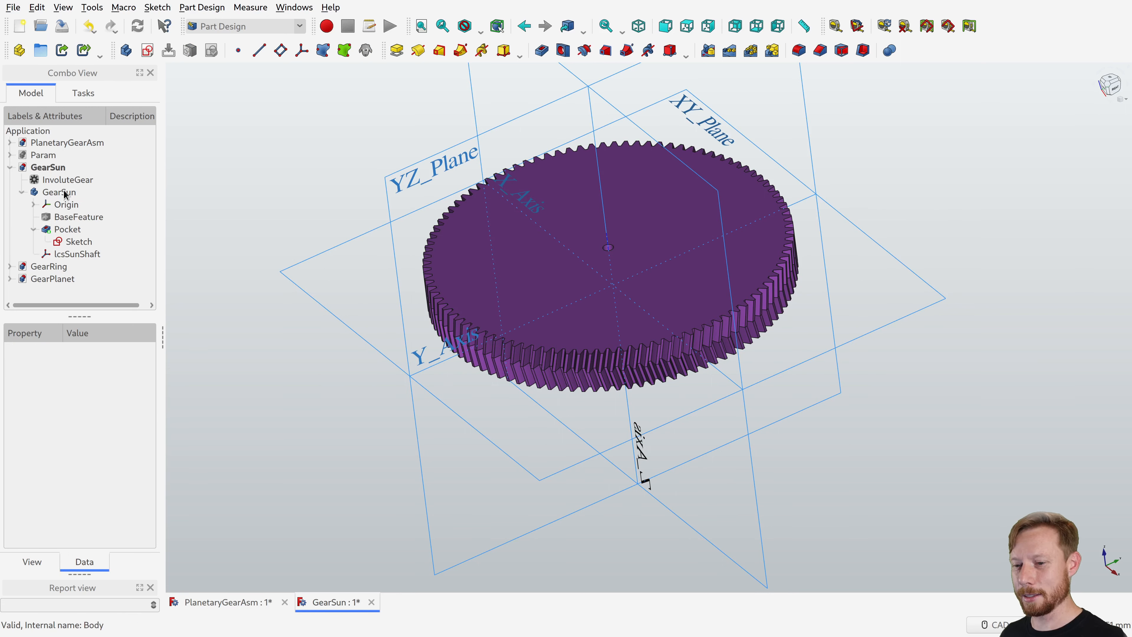
pyautogui.click(76, 205)
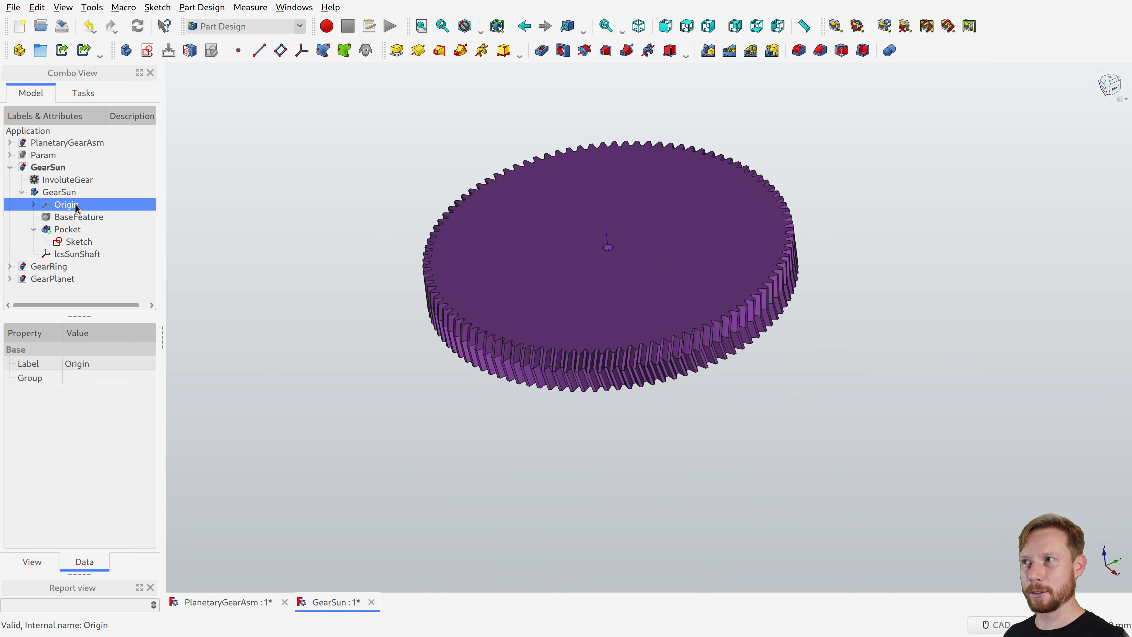
pyautogui.moveTo(611, 247); pyautogui.dragTo(610, 172, button='middle')
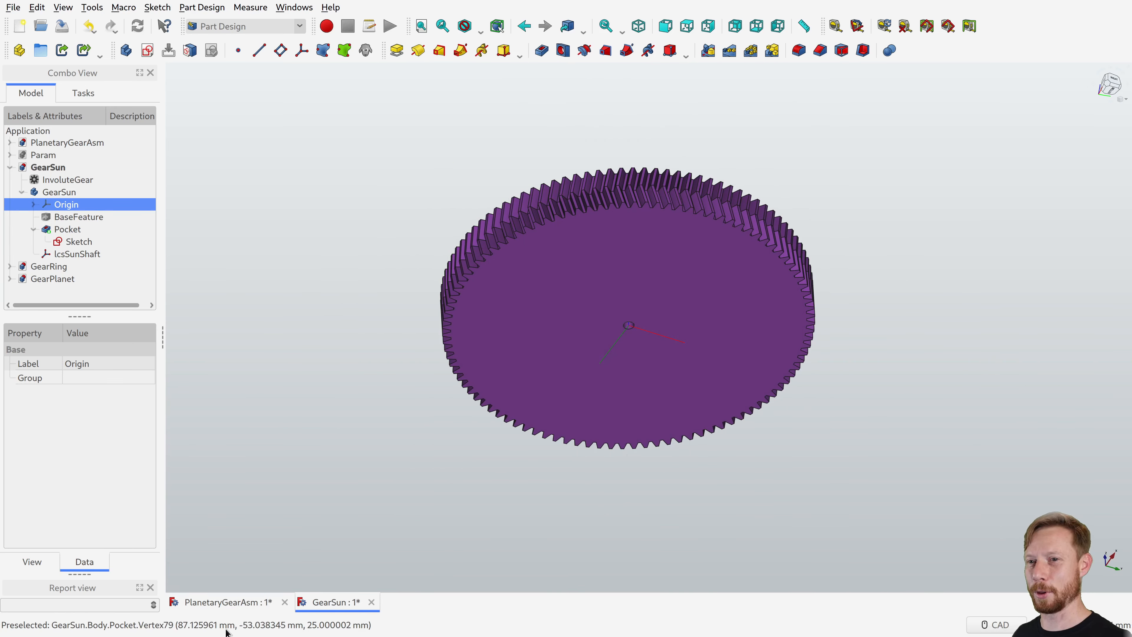
# Switch to the PlanetaryGearAsm document and examine the assembled planetary gear set.
pyautogui.click(232, 602)
pyautogui.moveTo(414, 399); pyautogui.dragTo(426, 412, button='middle')
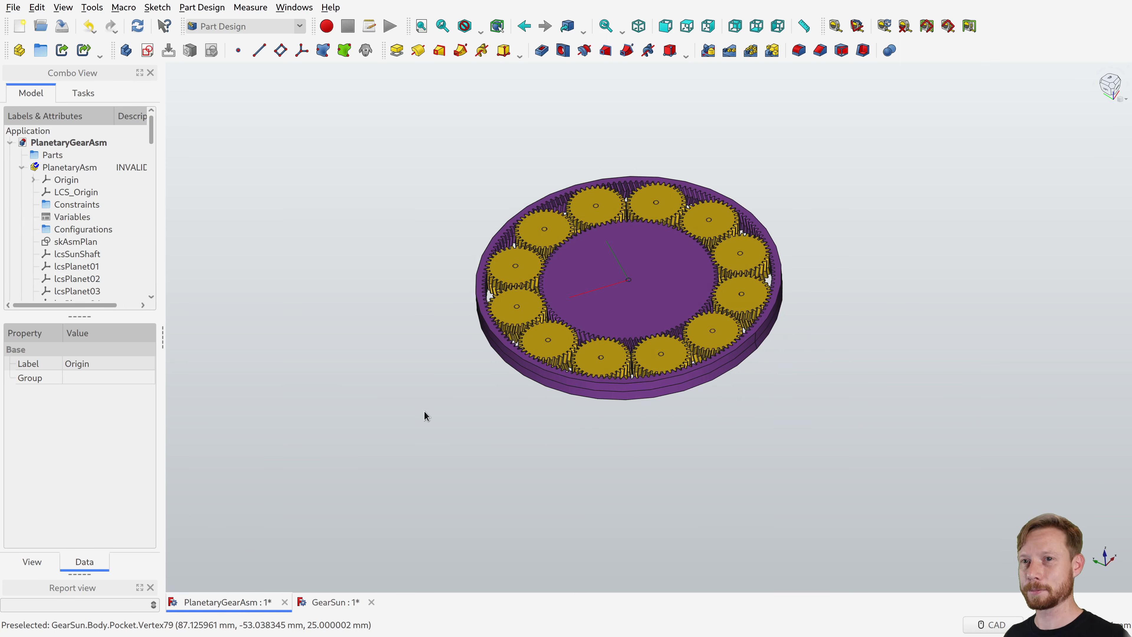
pyautogui.moveTo(425, 411); pyautogui.dragTo(390, 393, button='middle')
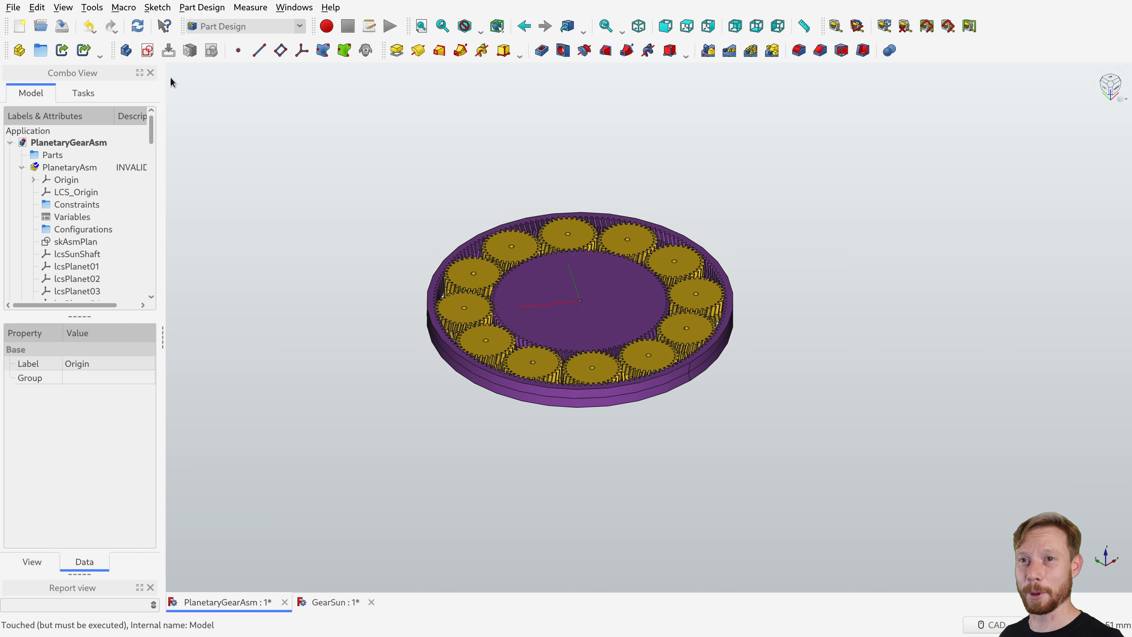
pyautogui.click(431, 228)
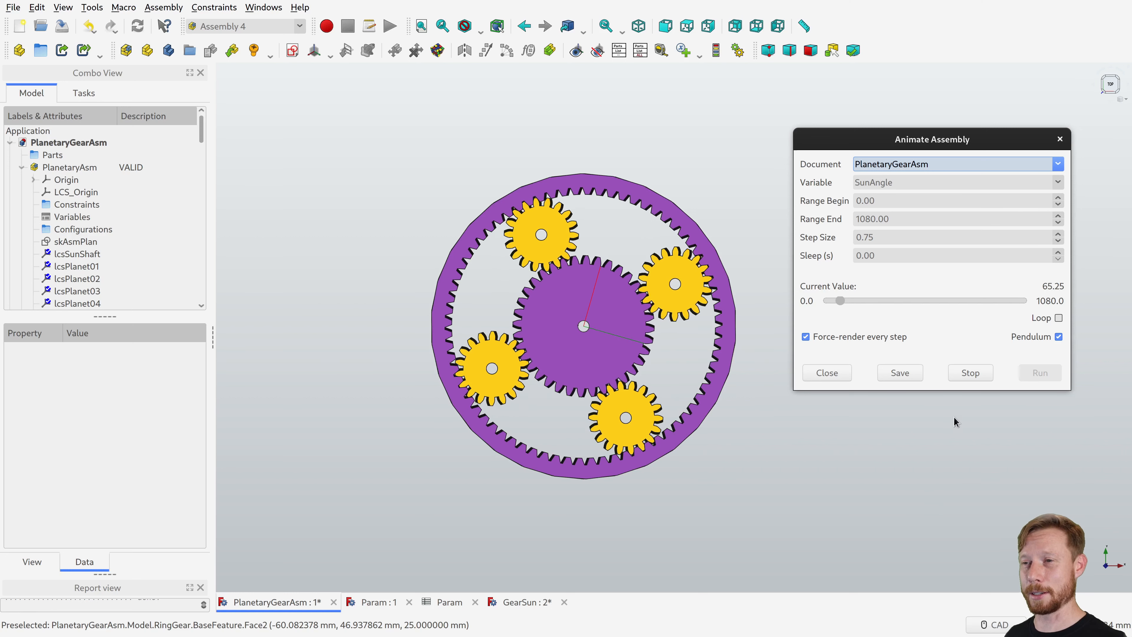
# Close the assembly animation and the GearSun view, and bring up the Param spreadsheet.
pyautogui.click(828, 374)
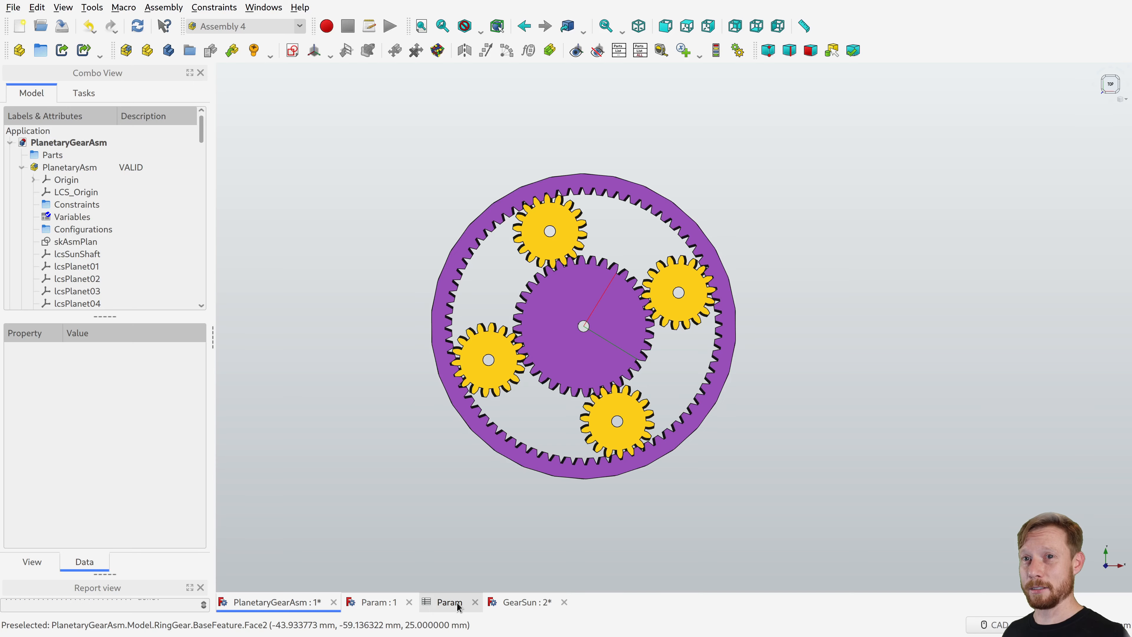
pyautogui.middleClick(500, 603)
pyautogui.click(441, 602)
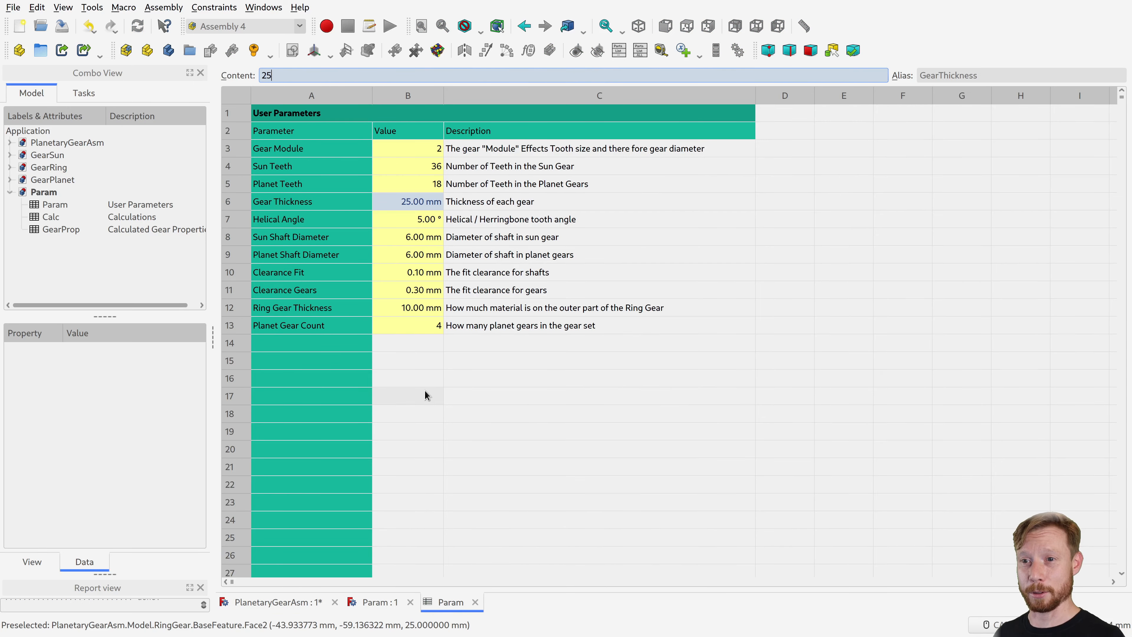
# Tile the Param spreadsheet beside the PlanetaryGearAsm view, closing the empty Param 3D view, and enlarge the gear assembly.
pyautogui.click(263, 7)
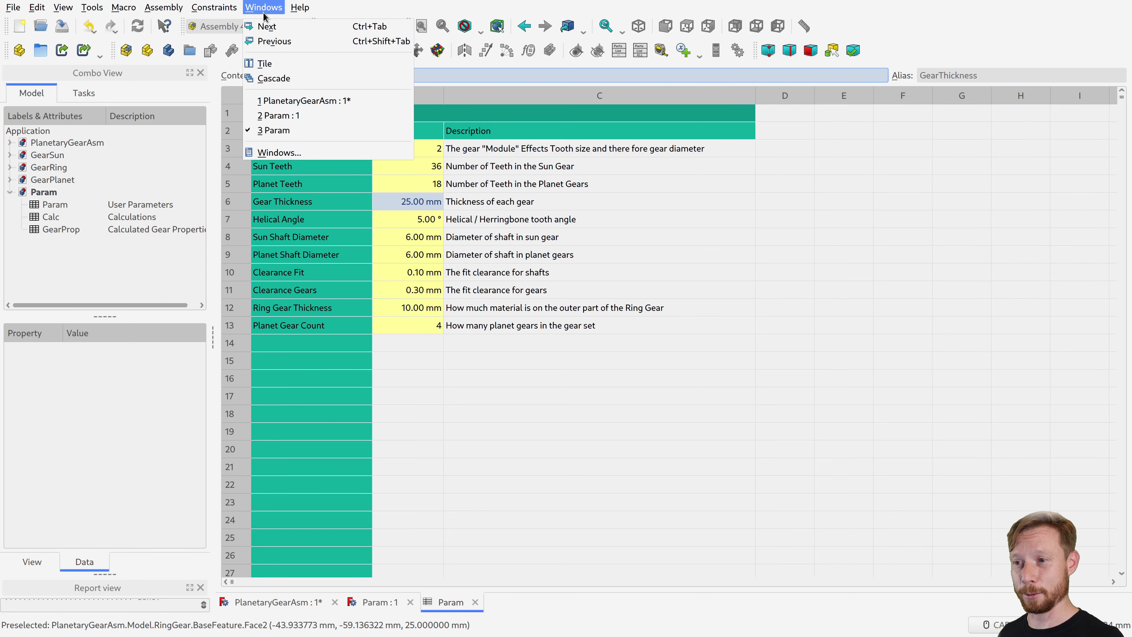
pyautogui.click(277, 63)
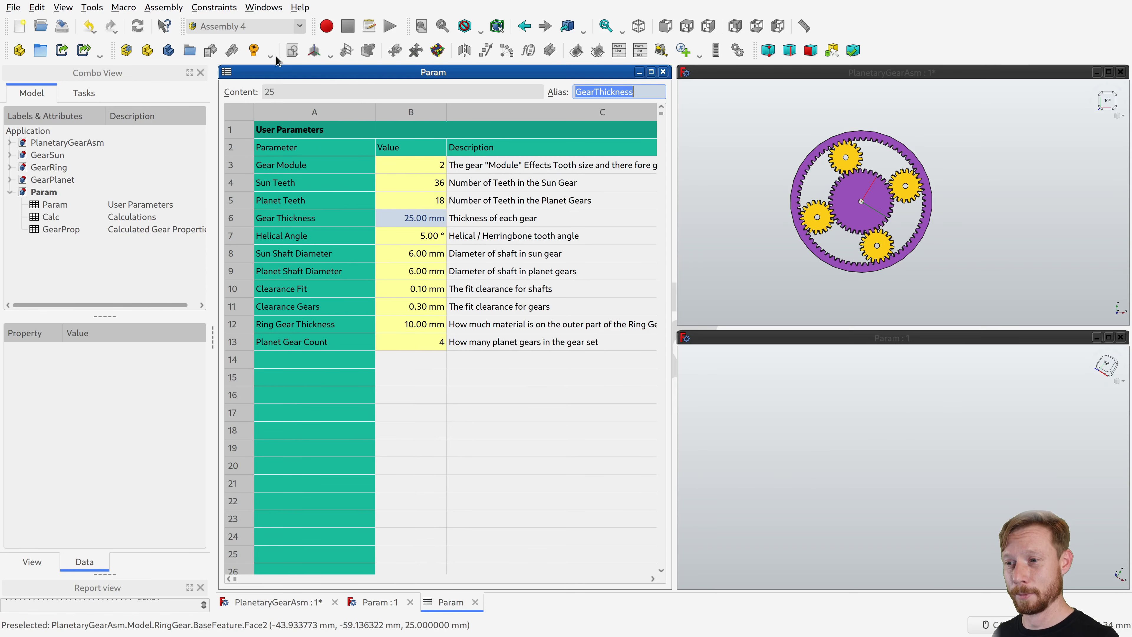
pyautogui.click(1121, 337)
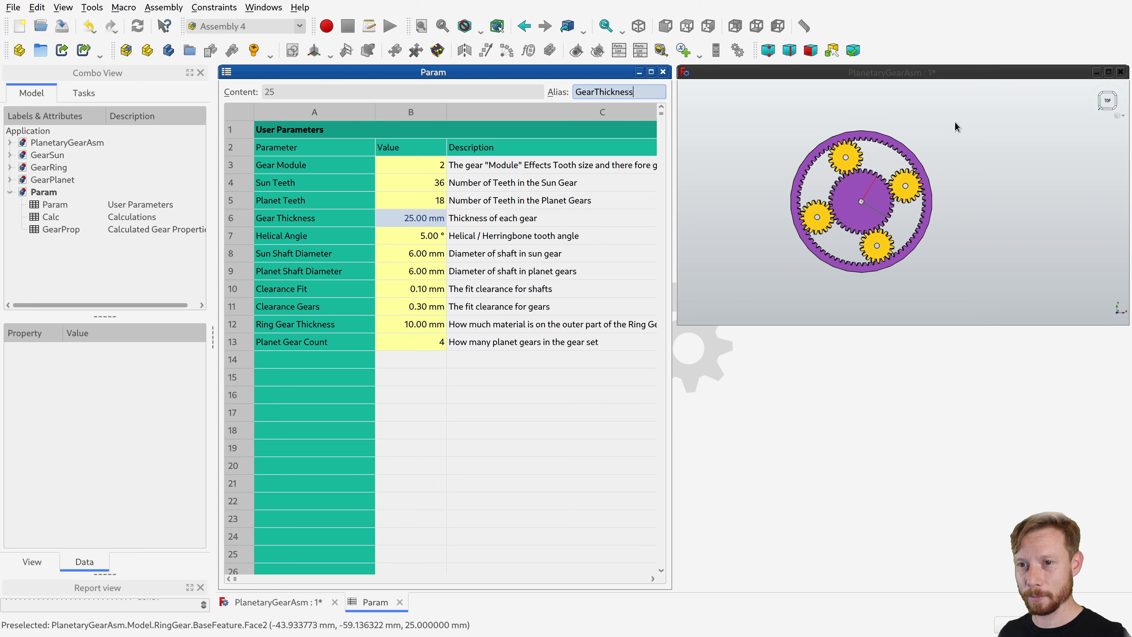
pyautogui.click(263, 7)
pyautogui.click(267, 62)
pyautogui.click(933, 359)
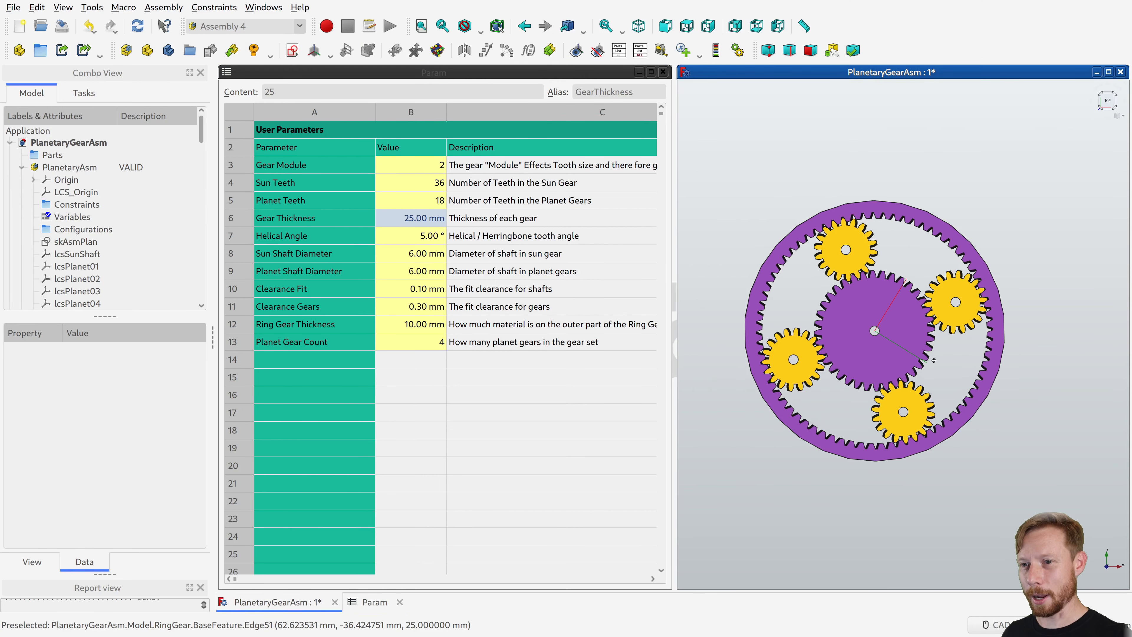
pyautogui.scroll(1, 933, 361)
pyautogui.moveTo(933, 361); pyautogui.dragTo(966, 367, button='middle')
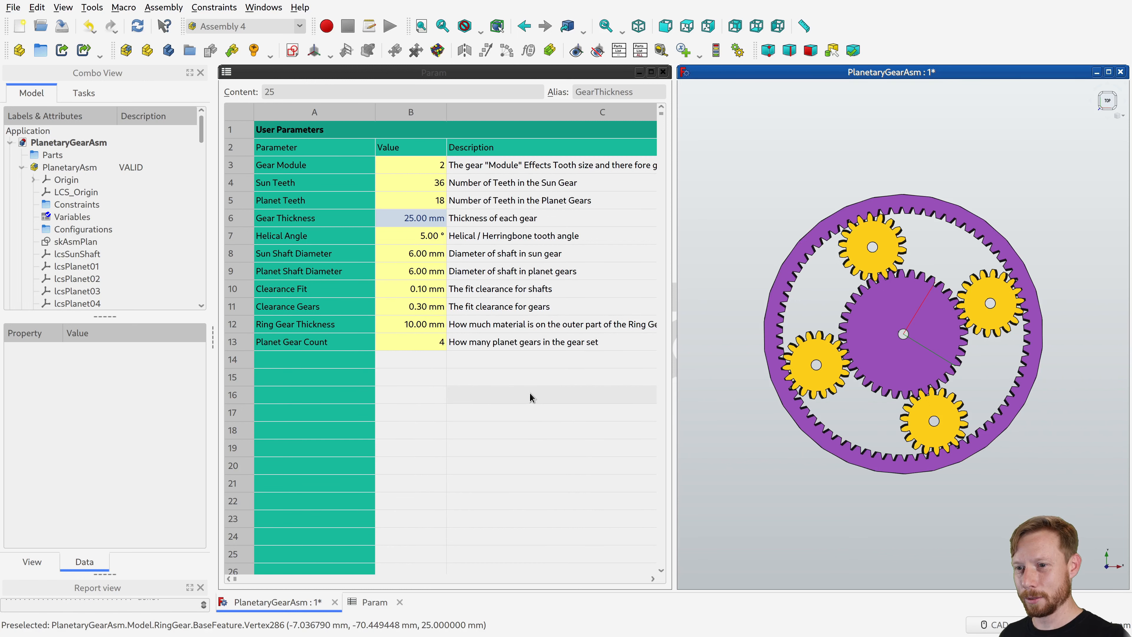
# Set Sun Teeth to -23 and Planet Teeth to 99.25 in the Param spreadsheet.
pyautogui.click(410, 182)
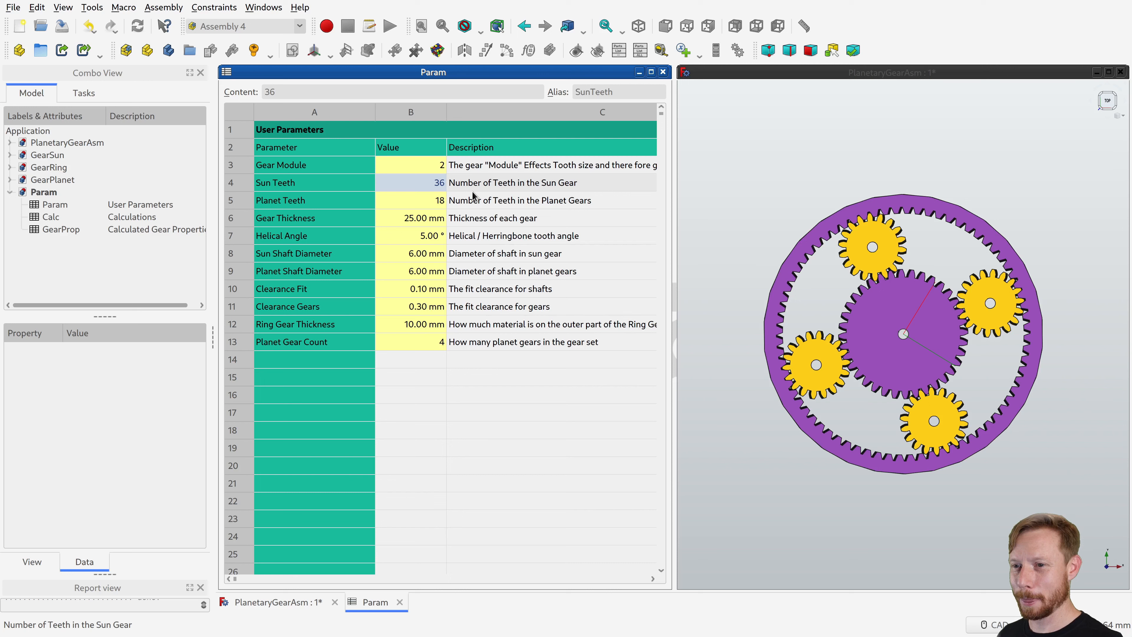
pyautogui.write('-23')
pyautogui.press('Return')
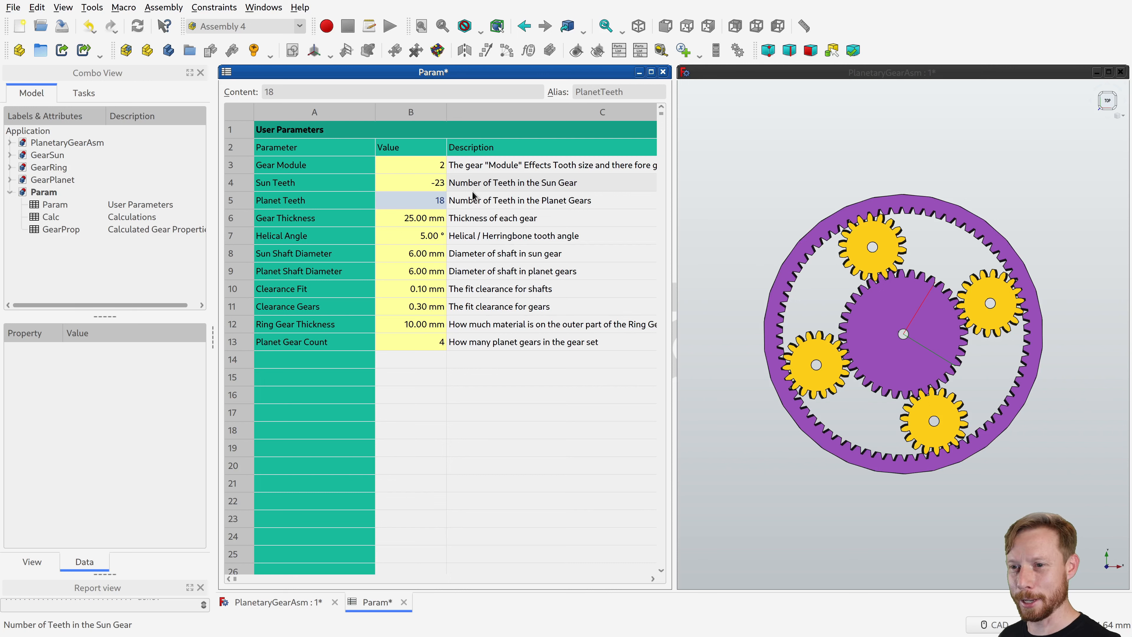
pyautogui.write('99.')
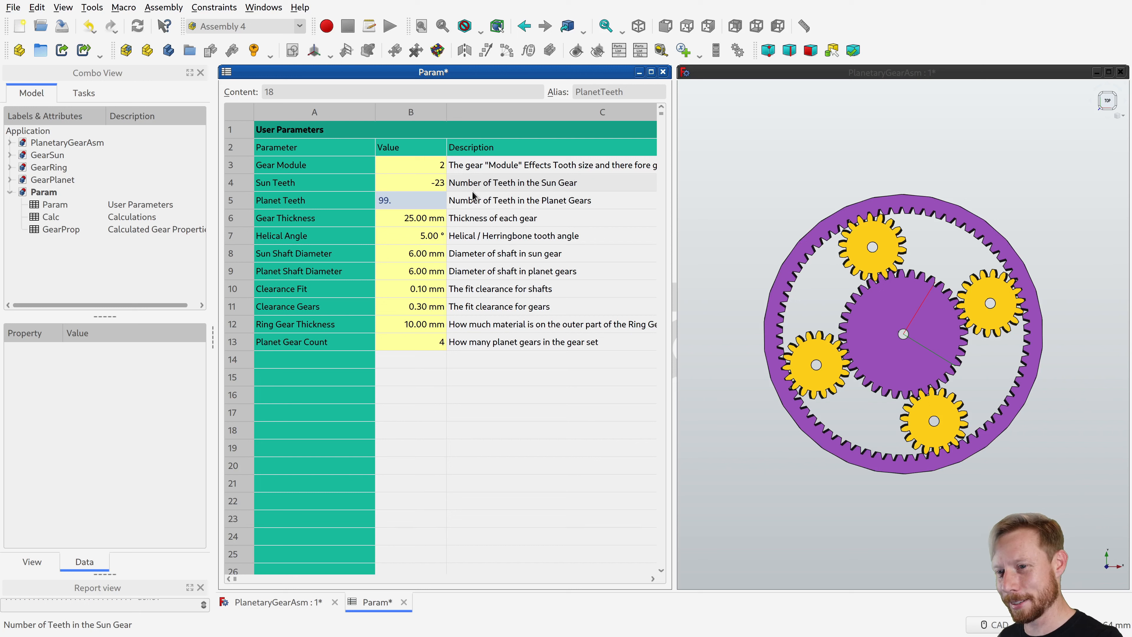
pyautogui.write('25')
pyautogui.press('Return')
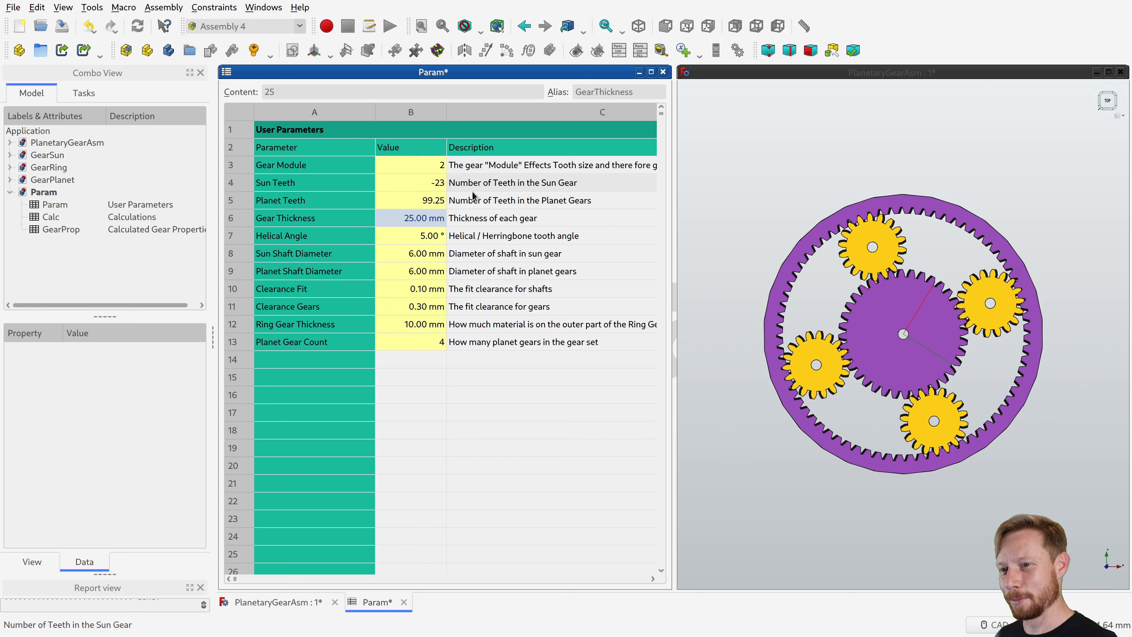
# Set the Helical Angle to 6000° and the Planet Gear Count to 200 in the Param spreadsheet.
pyautogui.press('Down')
pyautogui.write('6000')
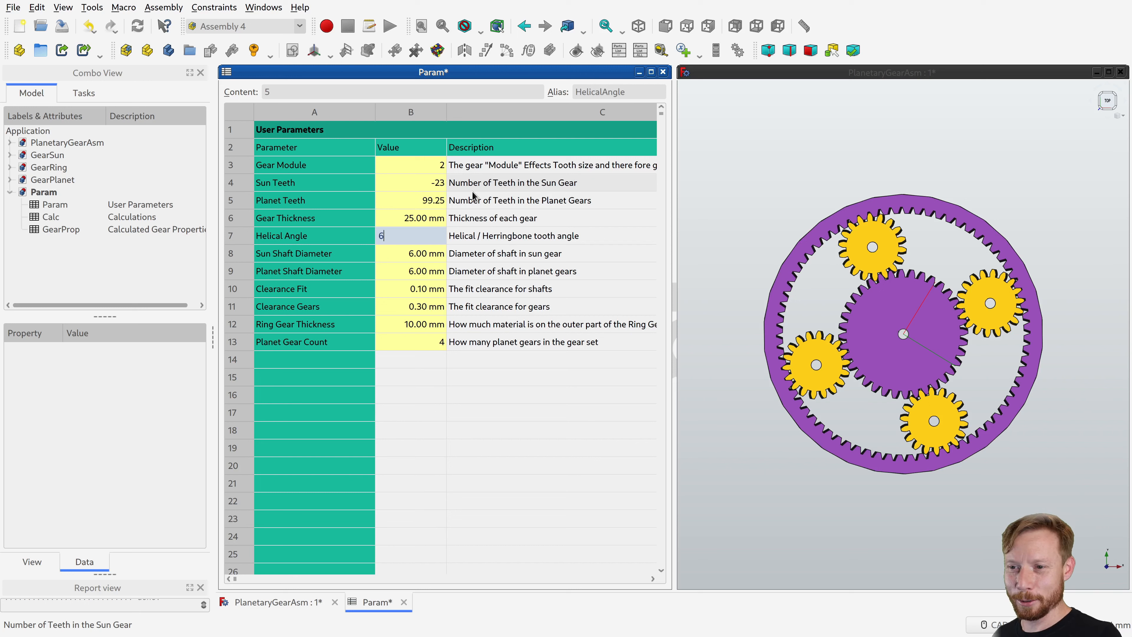
pyautogui.press('Return')
pyautogui.press('Down')
pyautogui.press('Down')
pyautogui.press('Down')
pyautogui.press('Down')
pyautogui.press('Down')
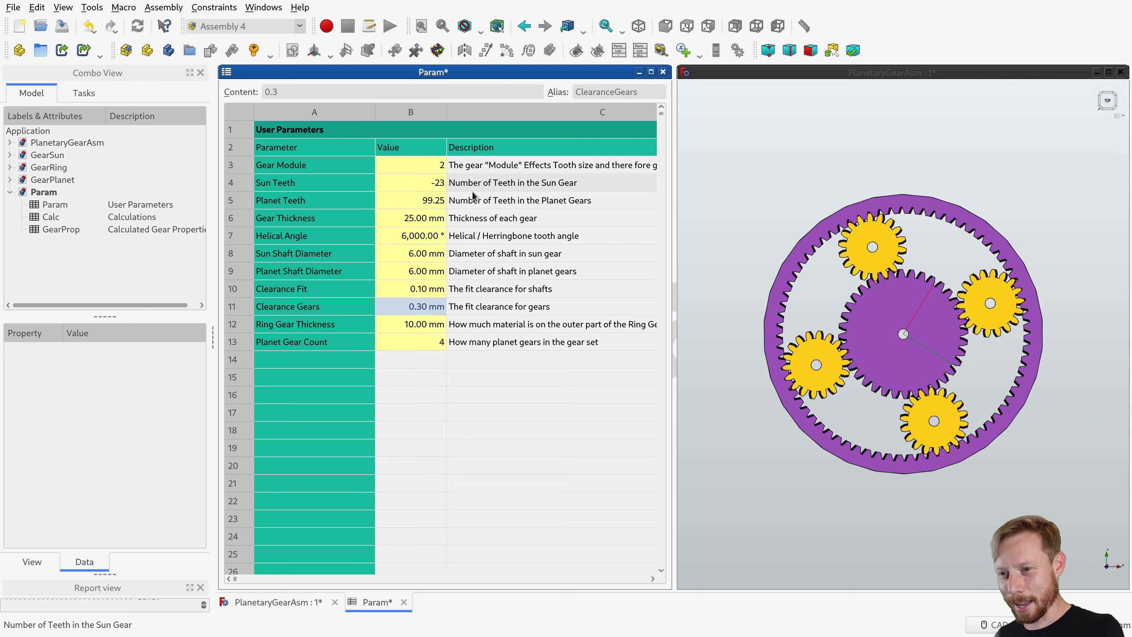
pyautogui.write('200')
pyautogui.press('Return')
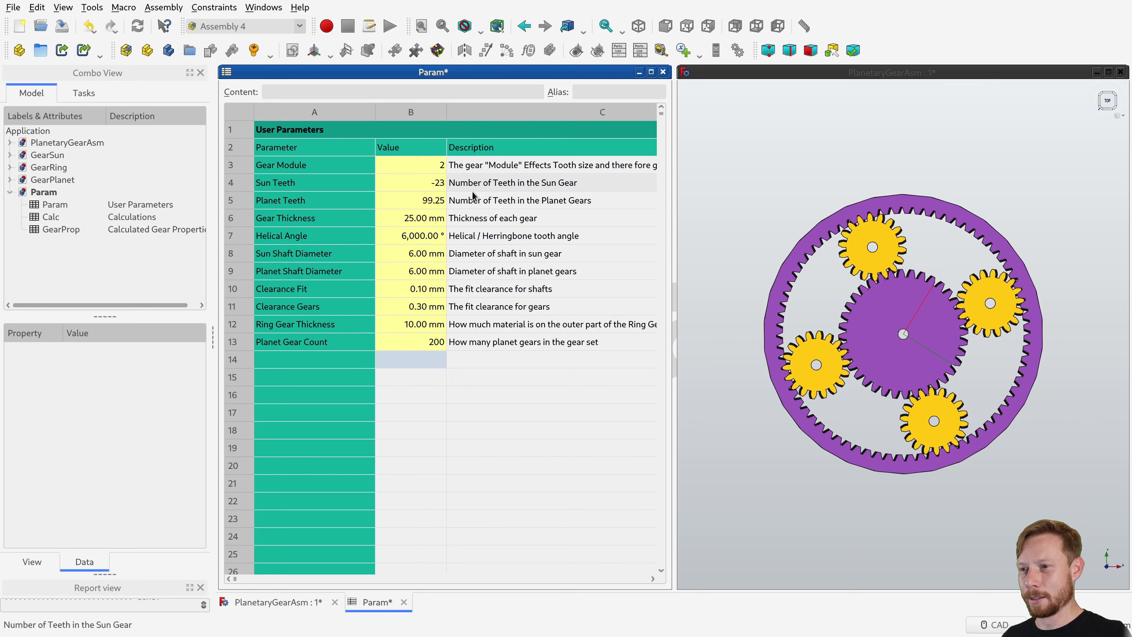
# Update the planetary gear assembly with the changed parameters, waiting for the recompute, and bring the whole gear set into view.
pyautogui.click(745, 126)
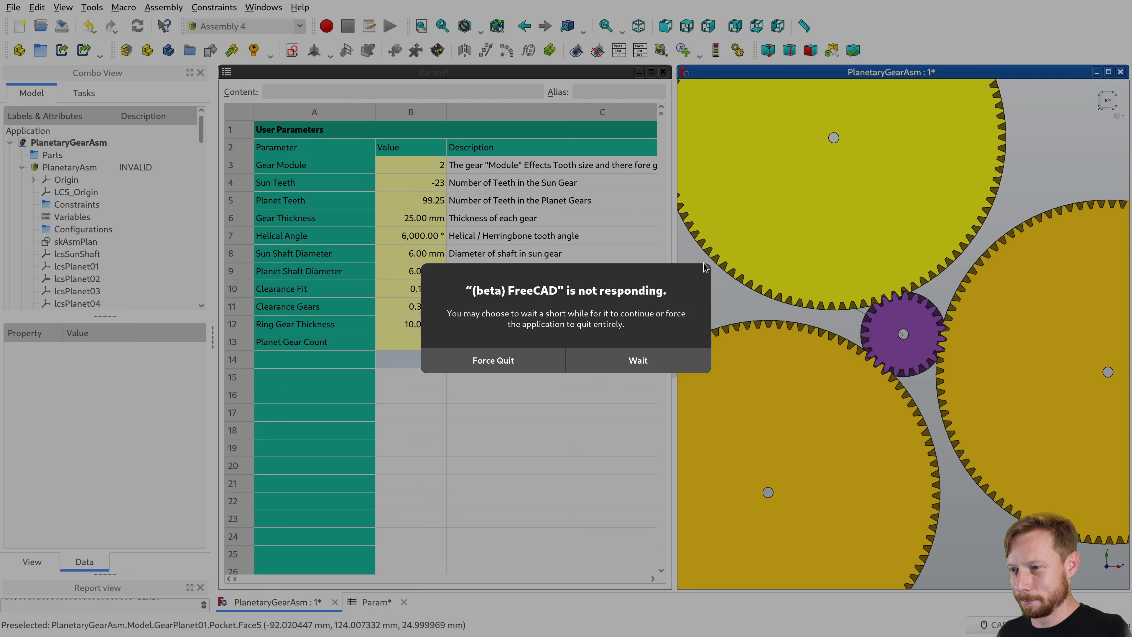
pyautogui.click(651, 359)
pyautogui.scroll(-3, 895, 314)
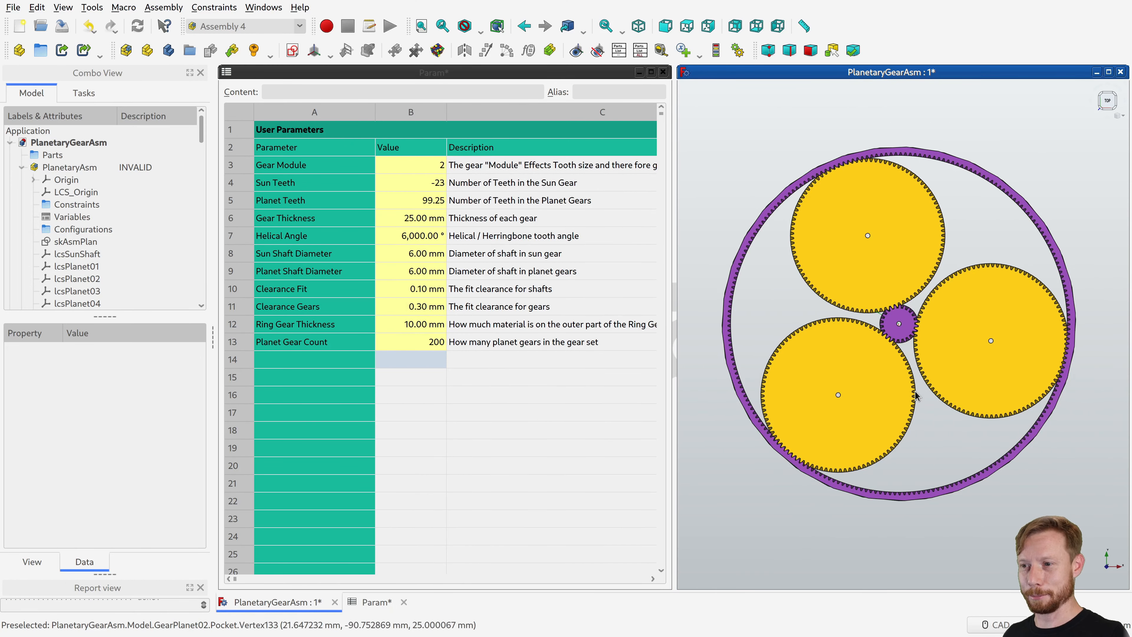
# Run the SunAngle animation of the PlanetaryGearAsm assembly, watch the gears turn, and close the animation.
pyautogui.click(737, 60)
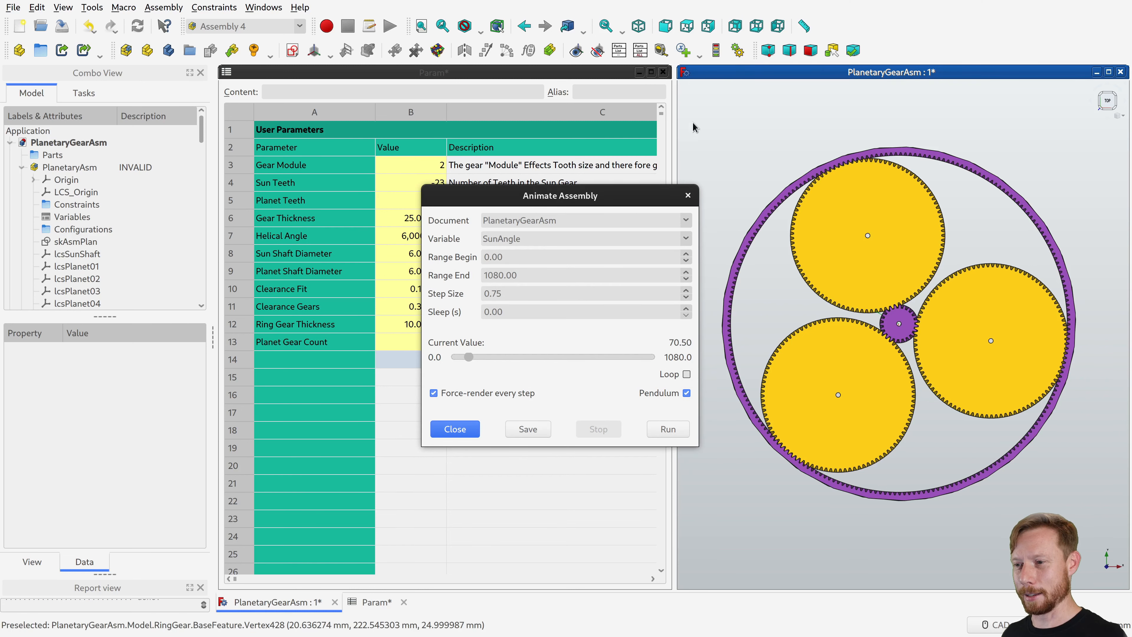
pyautogui.click(664, 429)
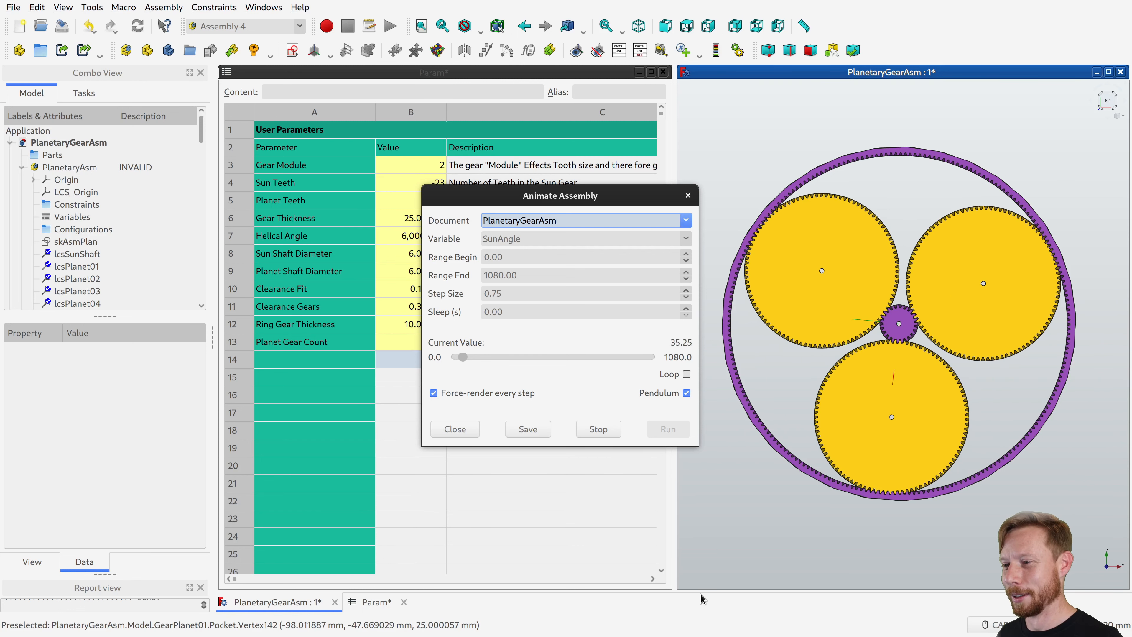
pyautogui.click(688, 195)
pyautogui.click(738, 50)
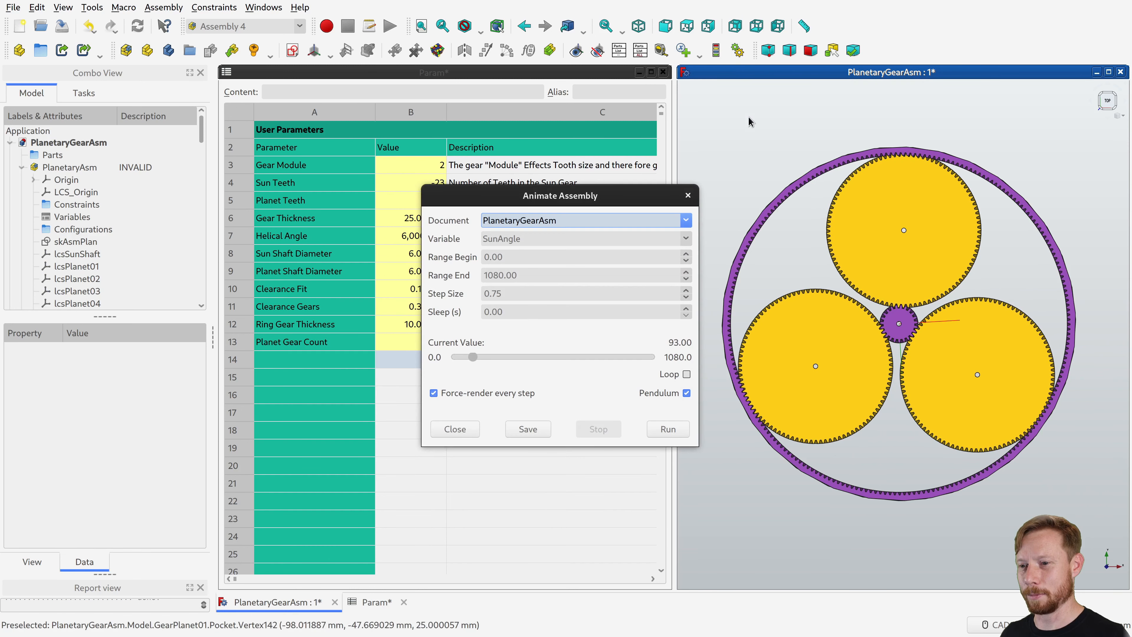
pyautogui.click(459, 428)
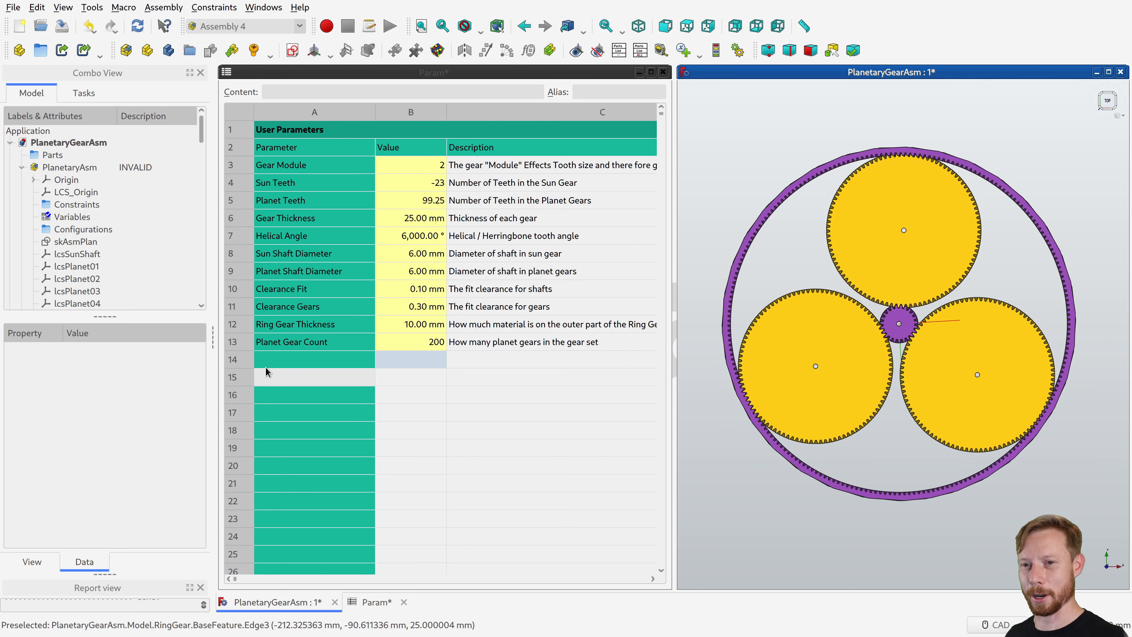
# Open the Calc spreadsheet of the Param document and maximize it to review the parameter validation.
pyautogui.scroll(-15, 119, 214)
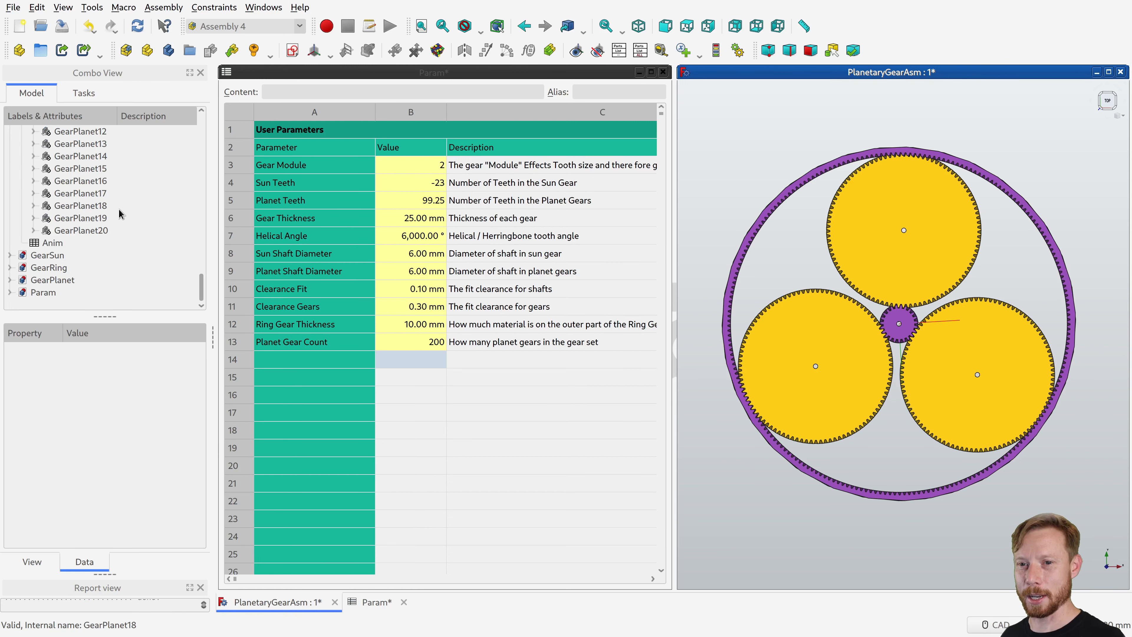
pyautogui.click(10, 293)
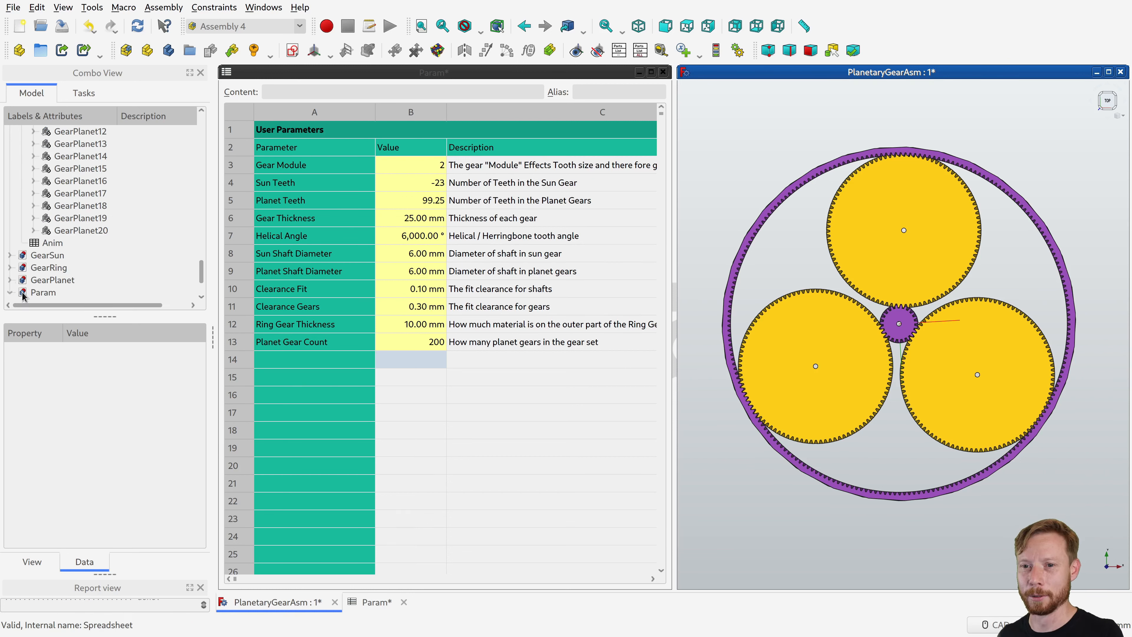
pyautogui.scroll(-1, 63, 274)
pyautogui.doubleClick(56, 280)
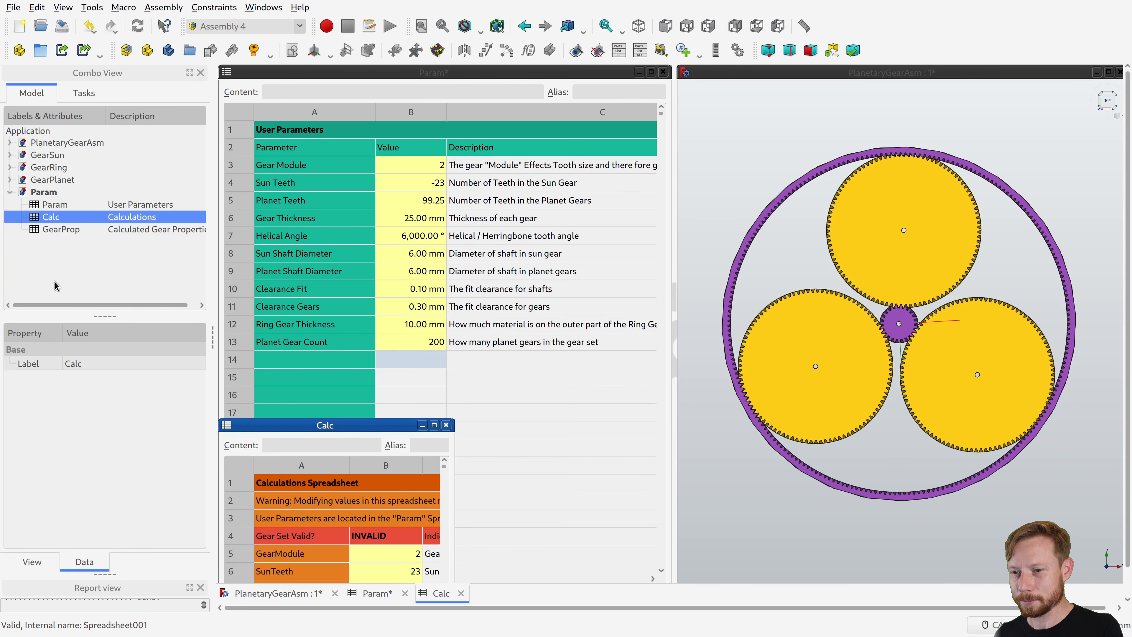
pyautogui.doubleClick(321, 426)
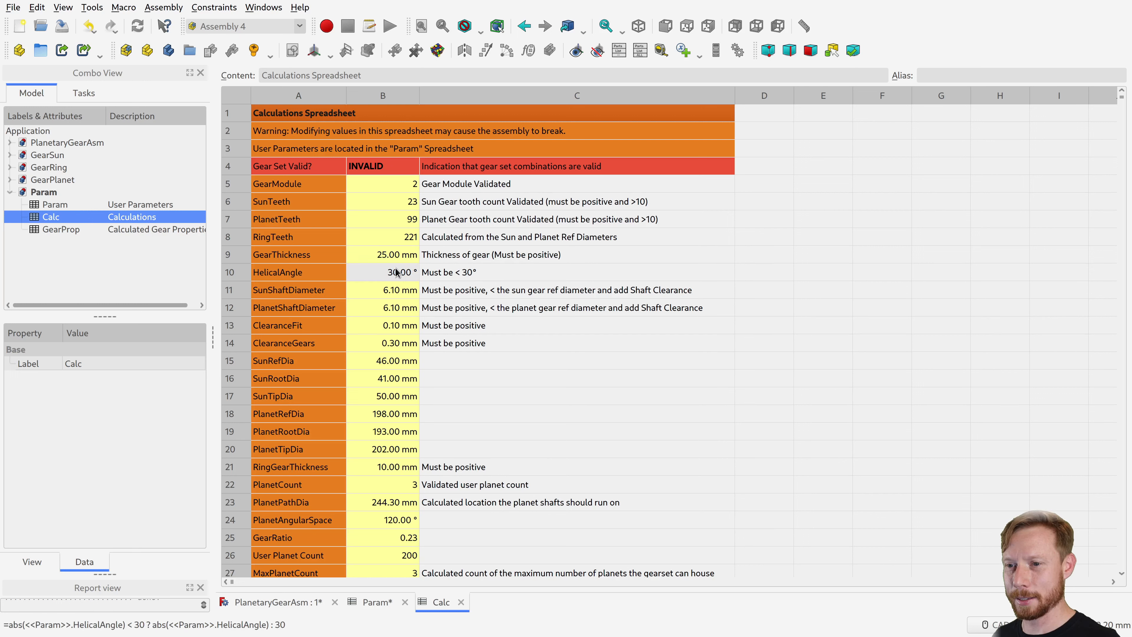
# Examine the SunTeeth formula in the Calc spreadsheet, picking out its round function and the > 10 condition.
pyautogui.click(392, 201)
pyautogui.moveTo(583, 75); pyautogui.dragTo(253, 69)
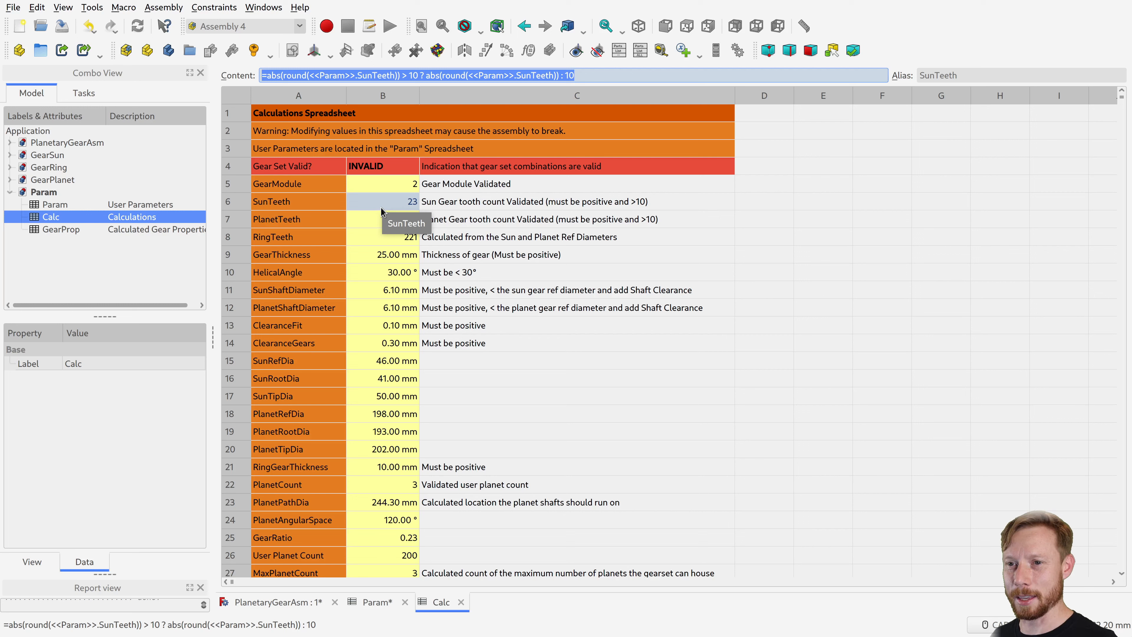
pyautogui.click(279, 75)
pyautogui.moveTo(282, 75); pyautogui.dragTo(268, 75)
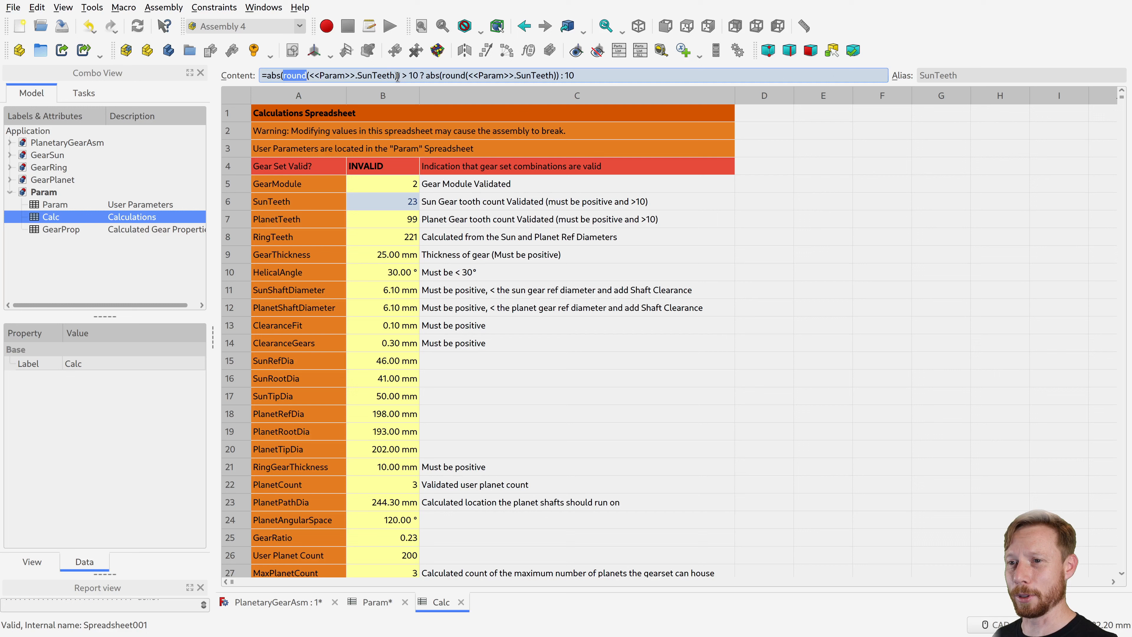
pyautogui.moveTo(401, 75); pyautogui.dragTo(421, 76)
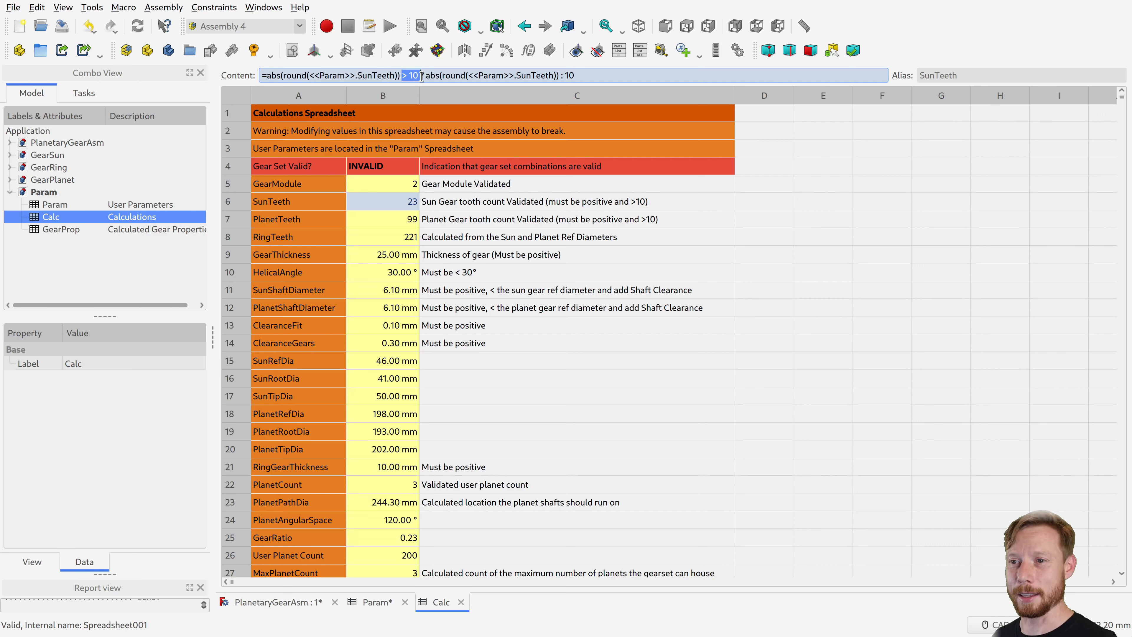
# Review the formulas for PlanetTeeth, RingTeeth and GearThickness in the Calc spreadsheet.
pyautogui.click(406, 220)
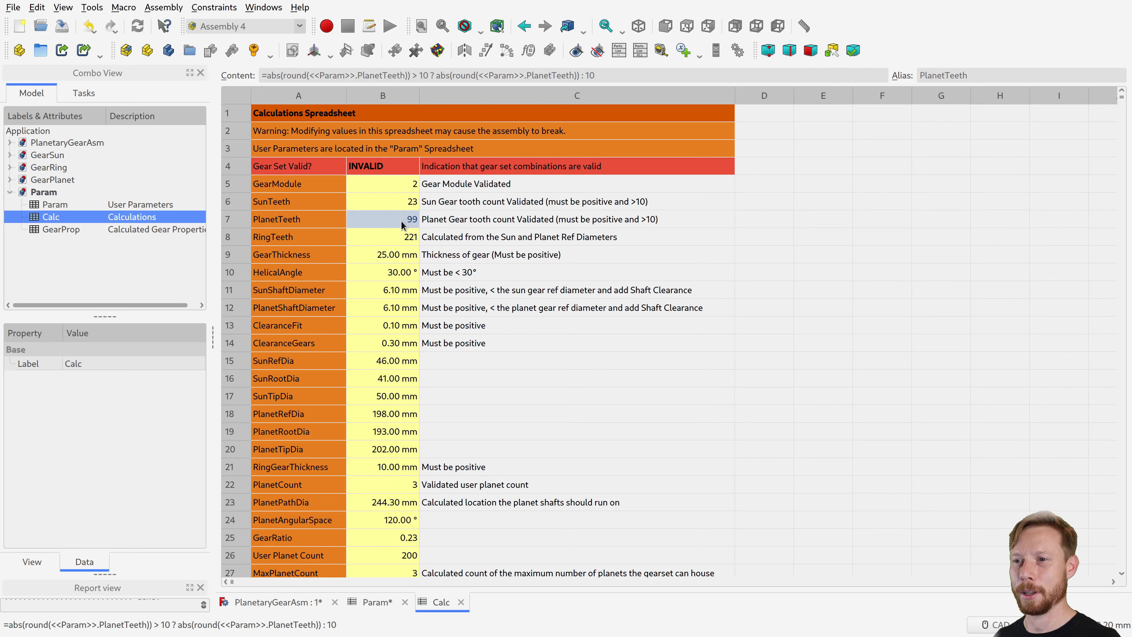
pyautogui.click(394, 244)
pyautogui.click(394, 255)
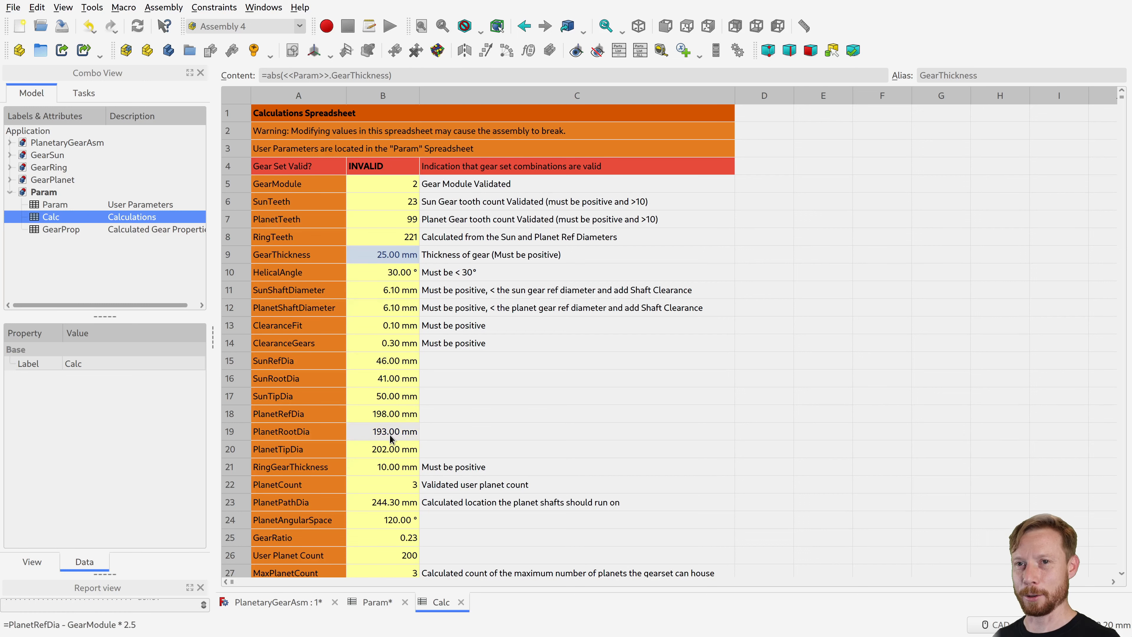
# Inspect the planet-count formulas in Calc: PlanetCount, PlanetAngularSpace, GearRatio, User Planet Count and MaxPlanetCount.
pyautogui.click(398, 485)
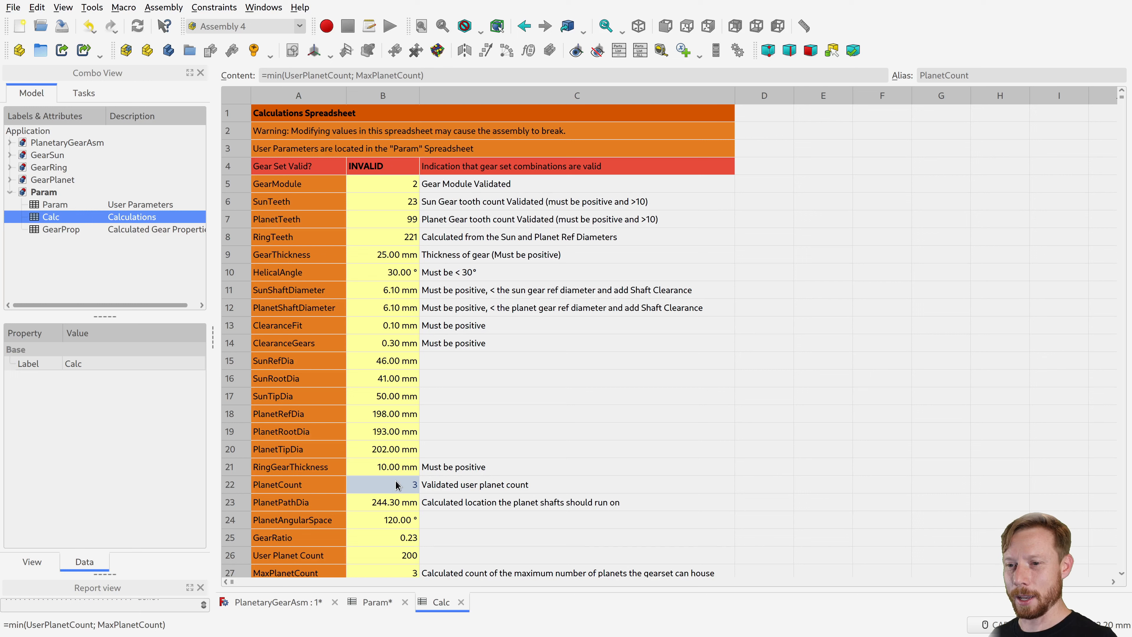
pyautogui.click(404, 536)
pyautogui.click(404, 526)
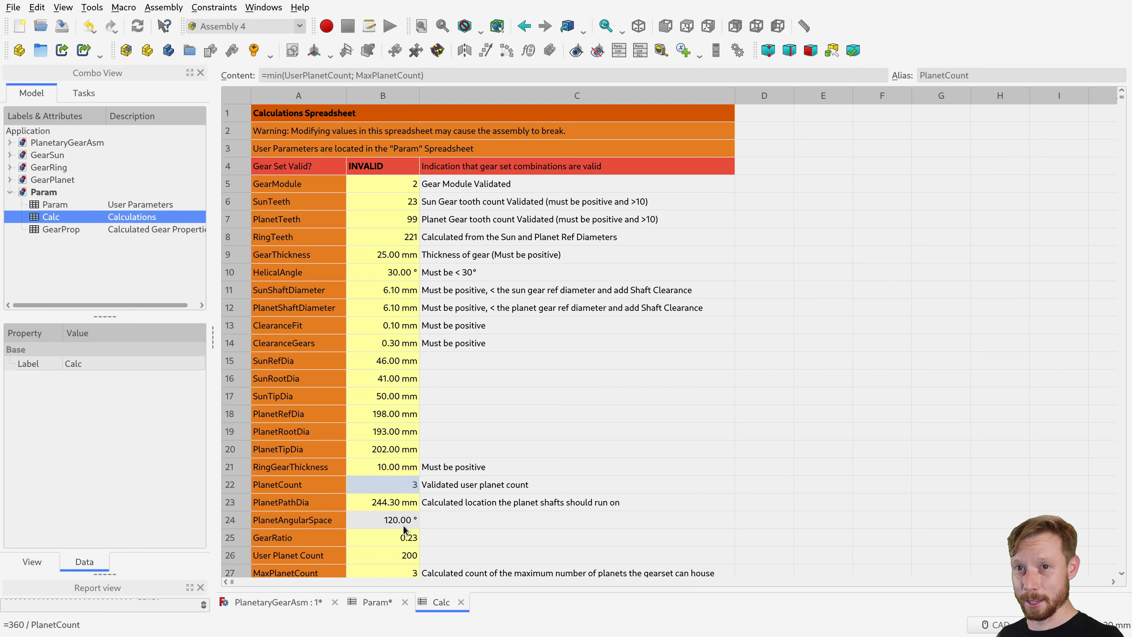
pyautogui.click(404, 535)
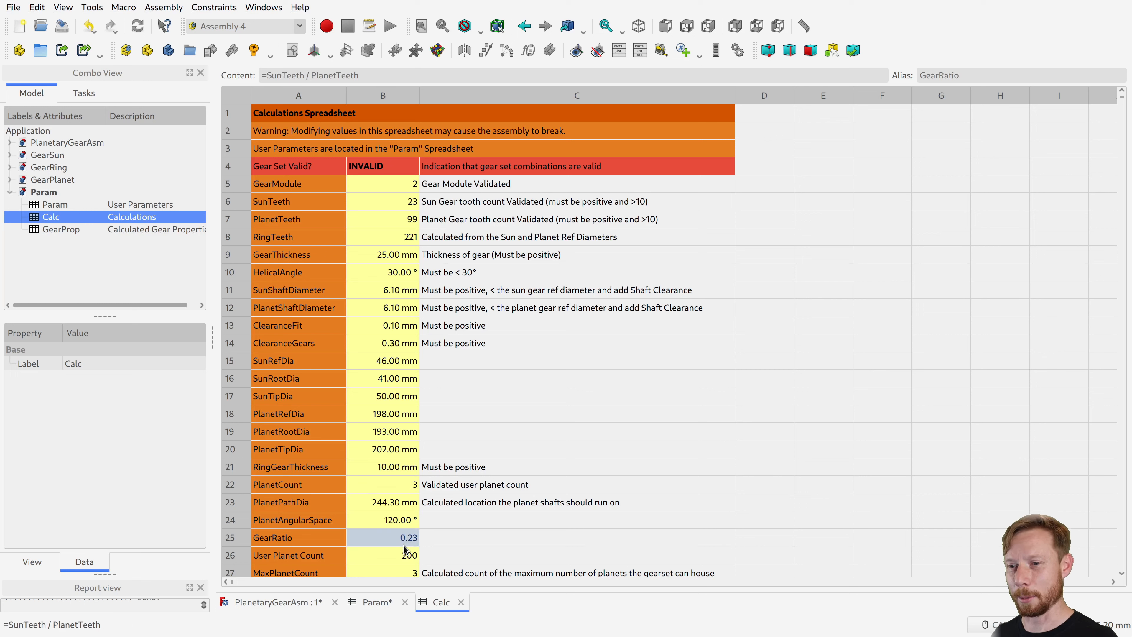
pyautogui.click(404, 554)
pyautogui.click(405, 571)
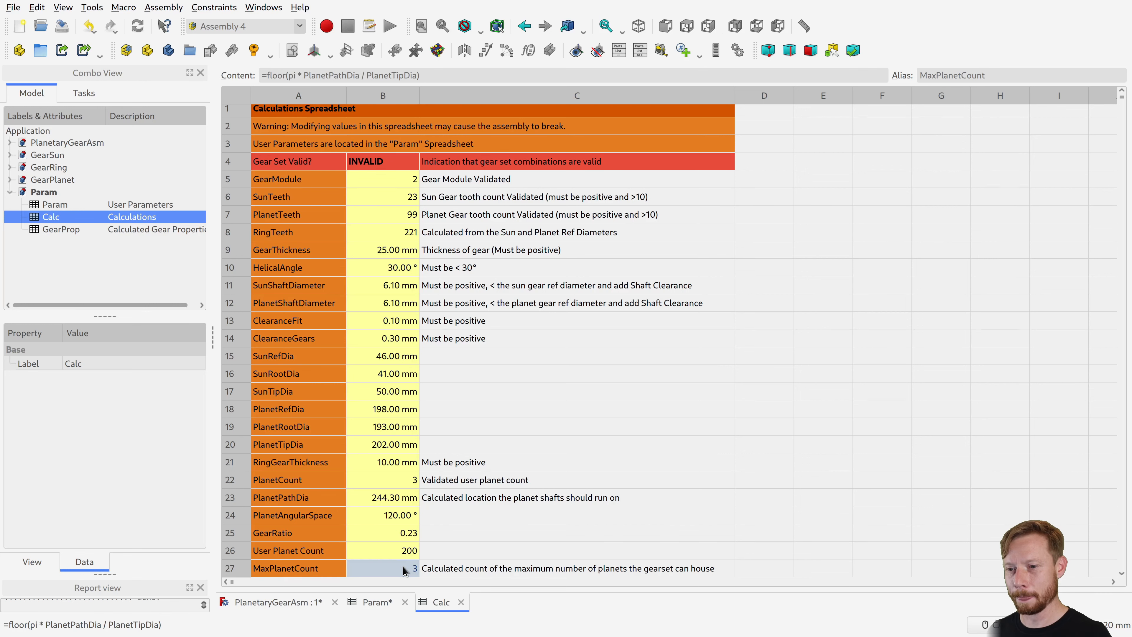
pyautogui.scroll(-1, 431, 536)
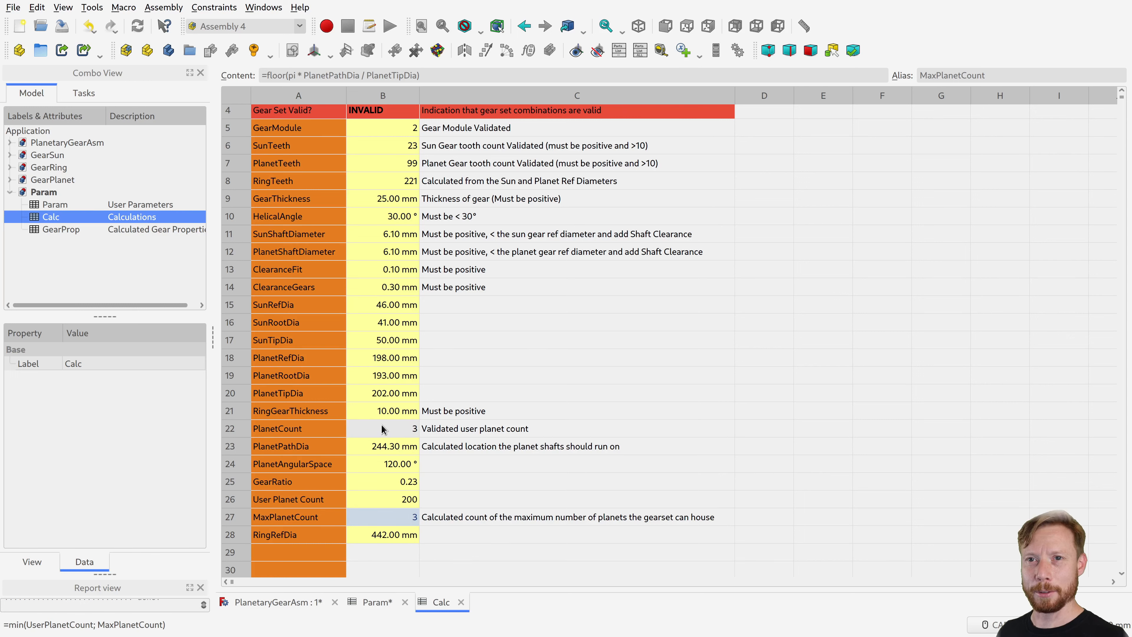
pyautogui.scroll(1, 316, 315)
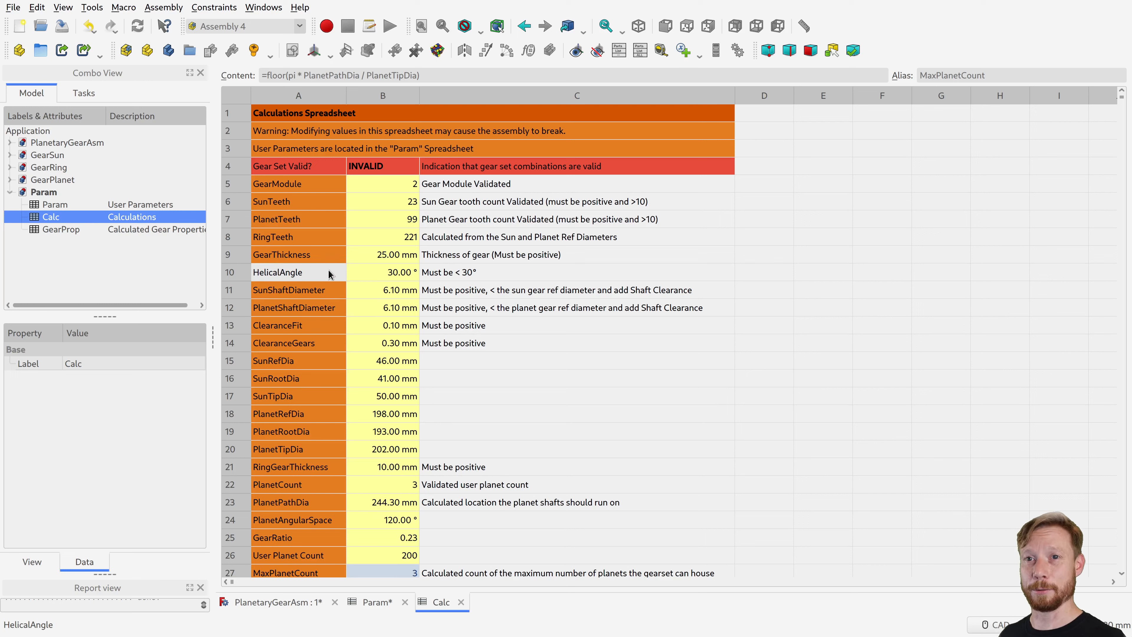
# Review the HelicalAngle cell and the planet reference and root diameter formulas, checking the remaining calculation rows.
pyautogui.click(374, 274)
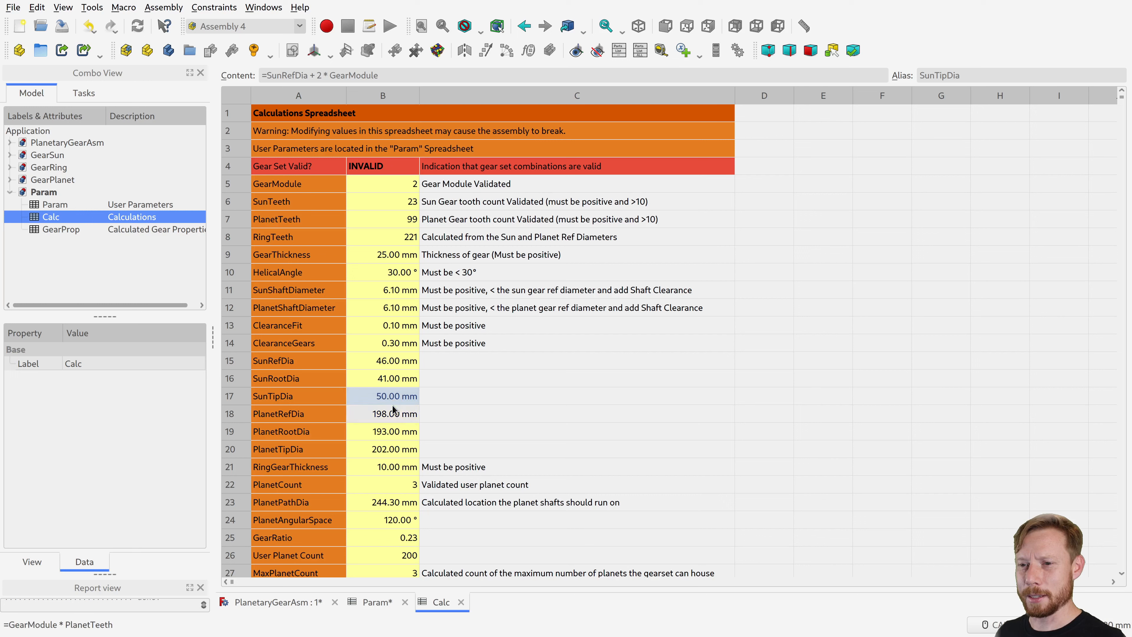
pyautogui.click(396, 415)
pyautogui.click(394, 435)
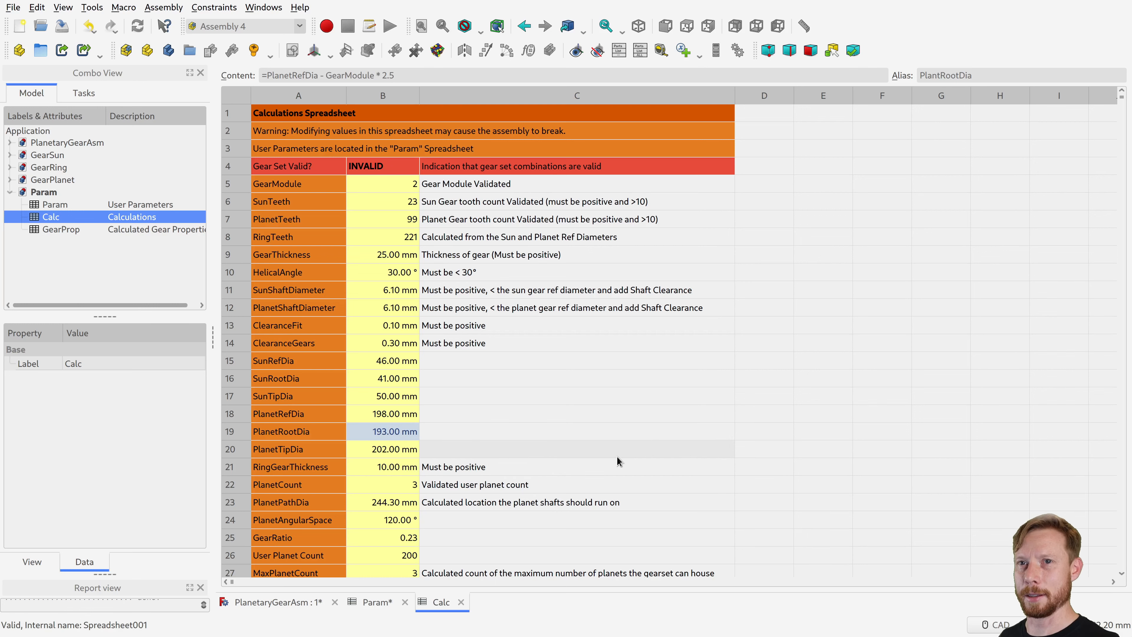
pyautogui.scroll(-3, 383, 347)
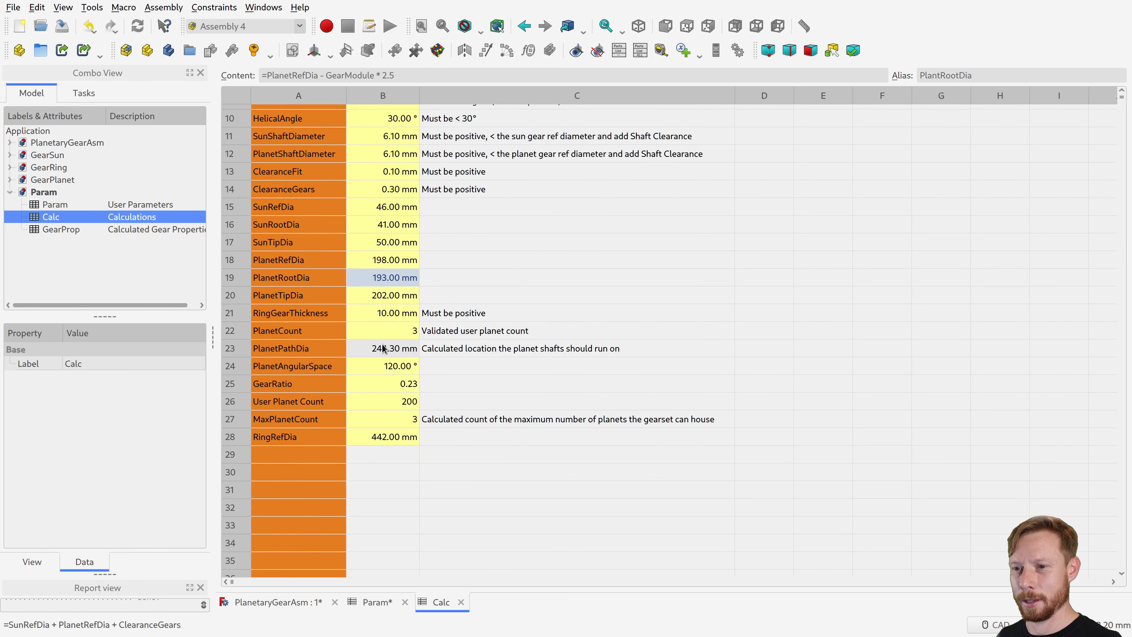
pyautogui.scroll(3, 383, 348)
# Set the Planet Gear Count to 20 in the Param spreadsheet.
pyautogui.click(377, 602)
pyautogui.click(404, 328)
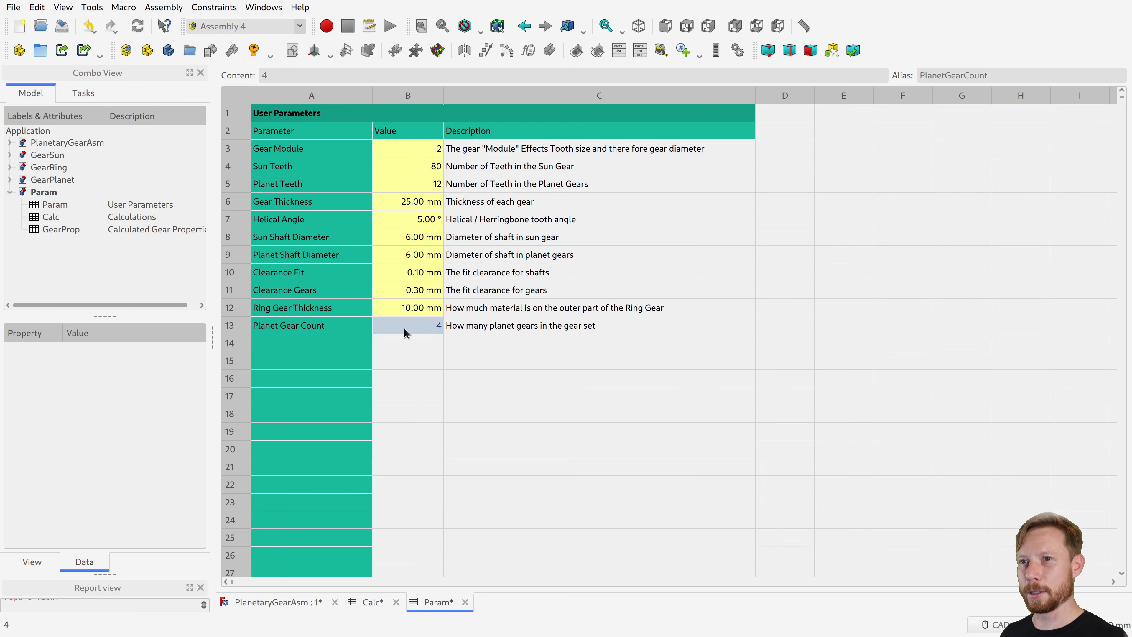
pyautogui.write('20')
pyautogui.press('Return')
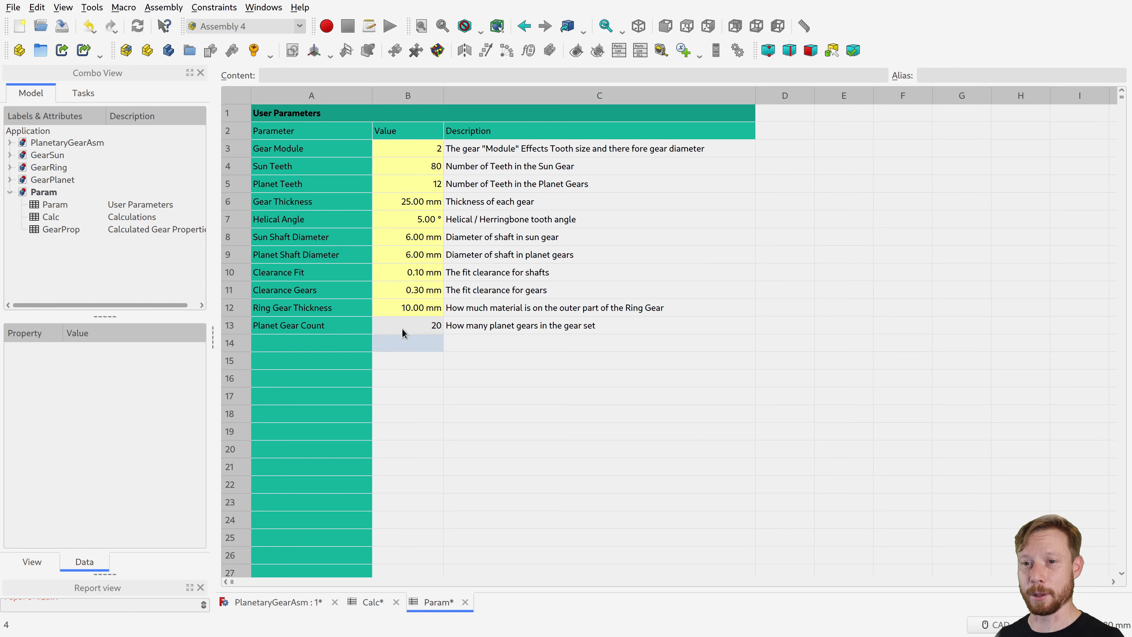
# Return to the PlanetaryGearAsm assembly and save it together with its dependent files.
pyautogui.click(275, 599)
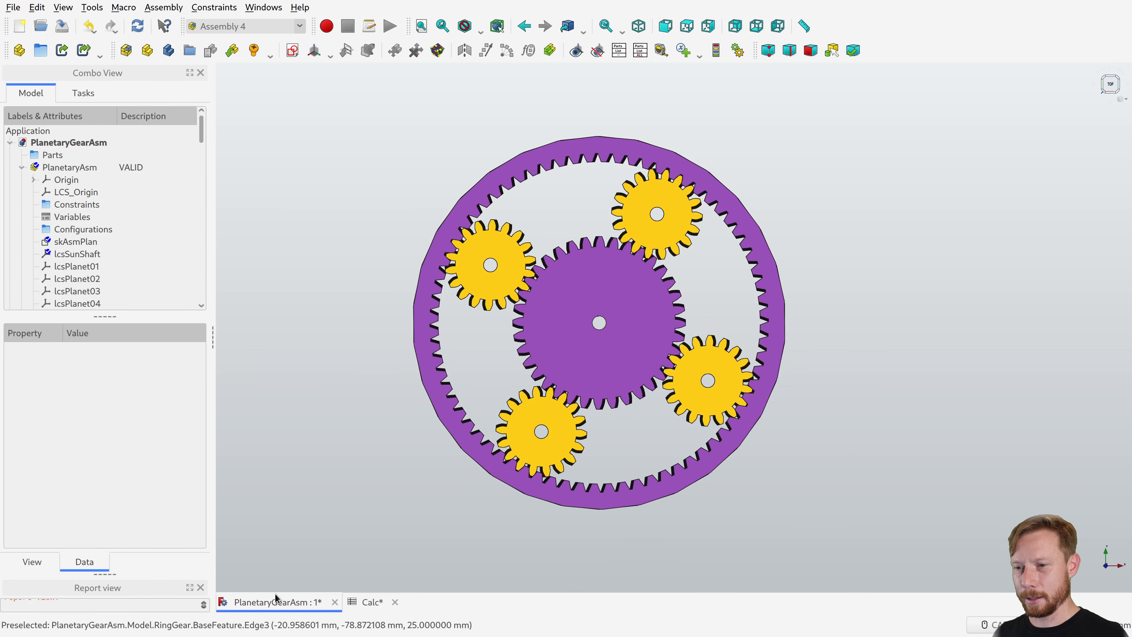
pyautogui.hotkey('ctrl', 's')
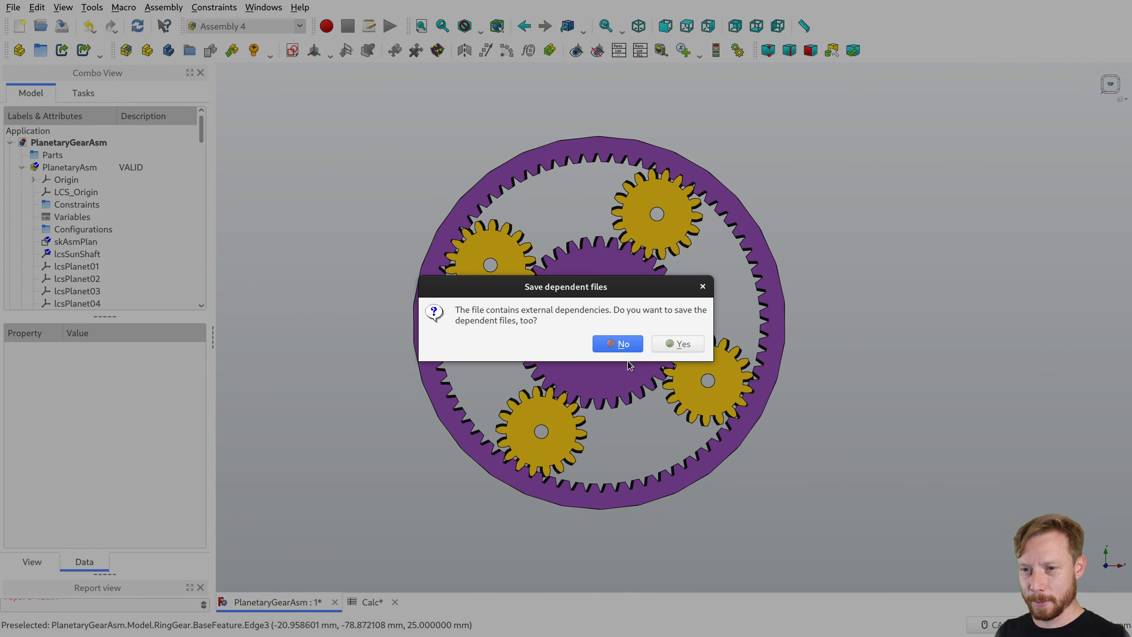
pyautogui.click(674, 342)
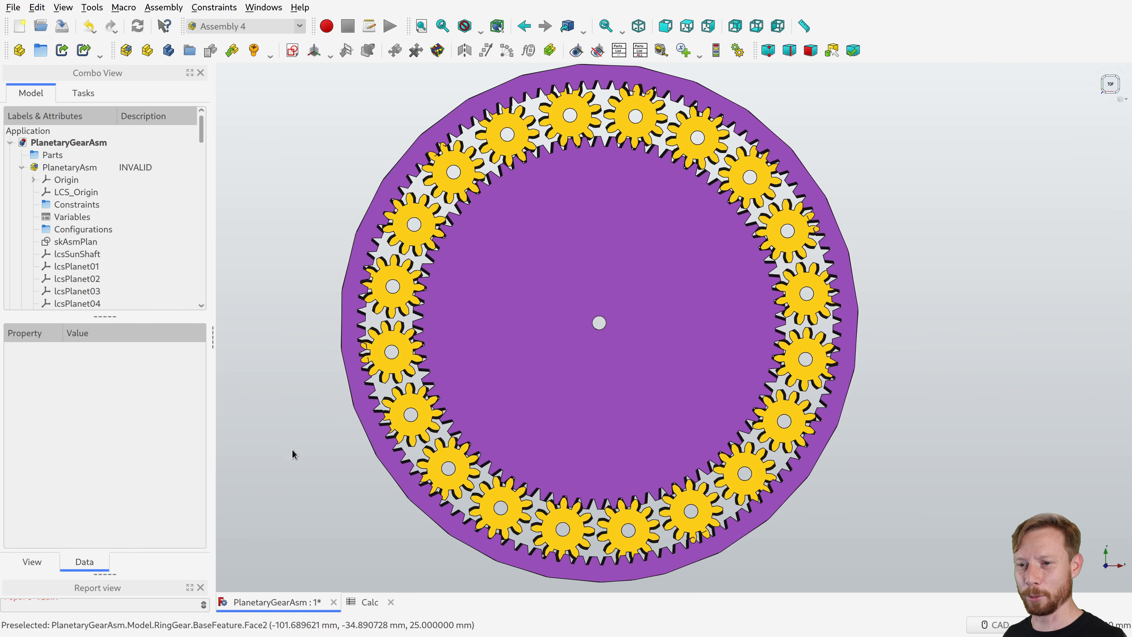
# Look through the assembly's model tree at the lcsPlanet coordinate systems and the linked GearPlanet parts.
pyautogui.scroll(-12, 111, 204)
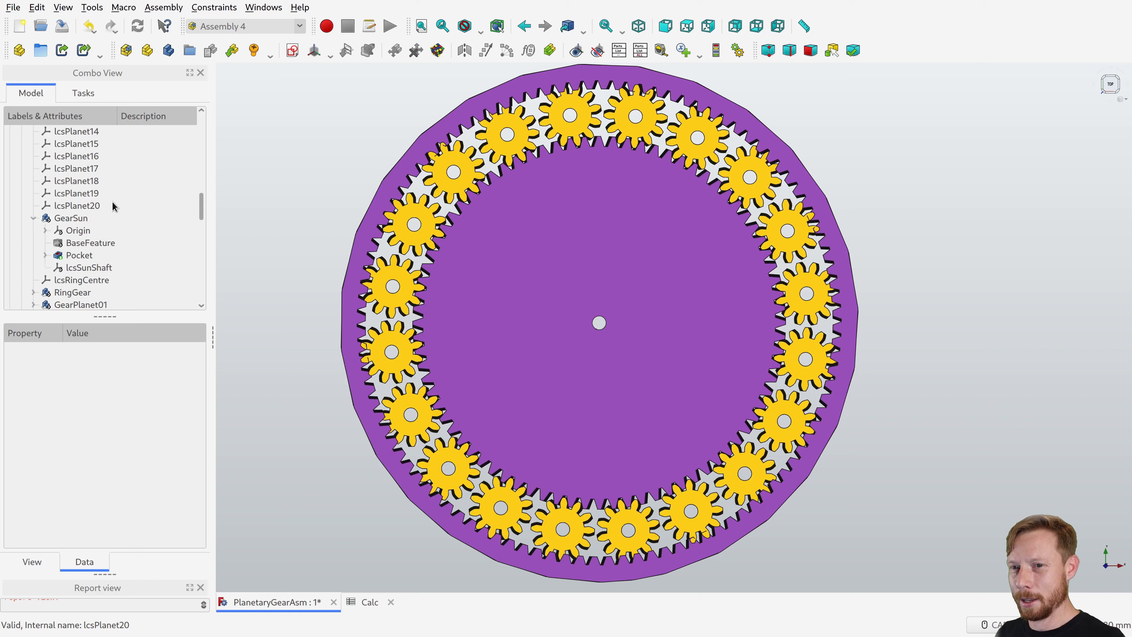
pyautogui.scroll(-2, 110, 205)
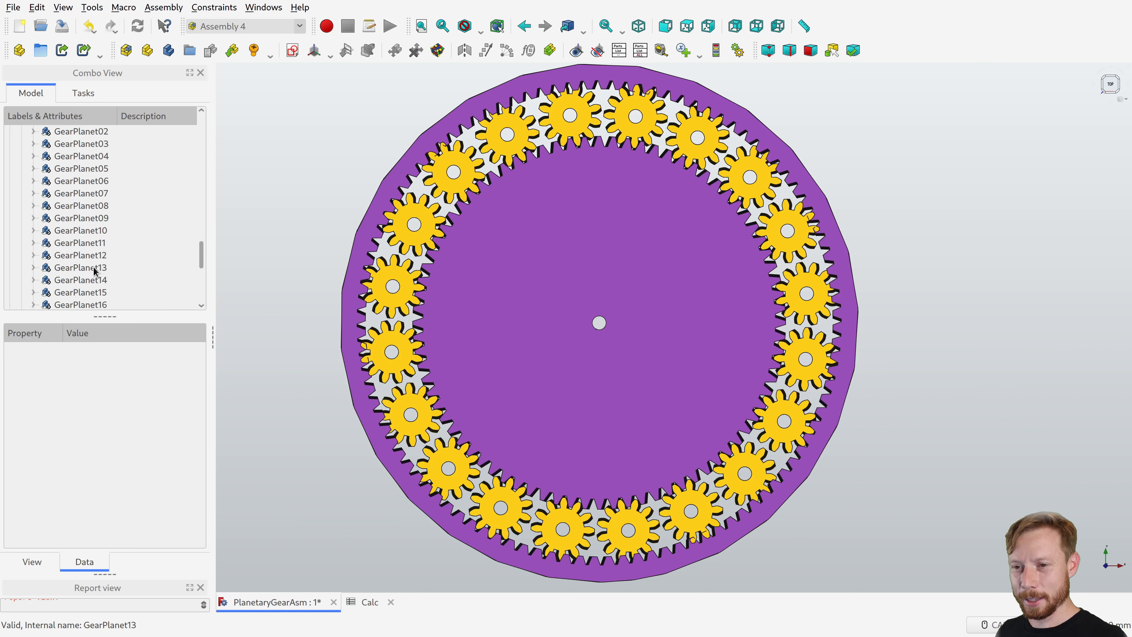
pyautogui.scroll(10, 89, 270)
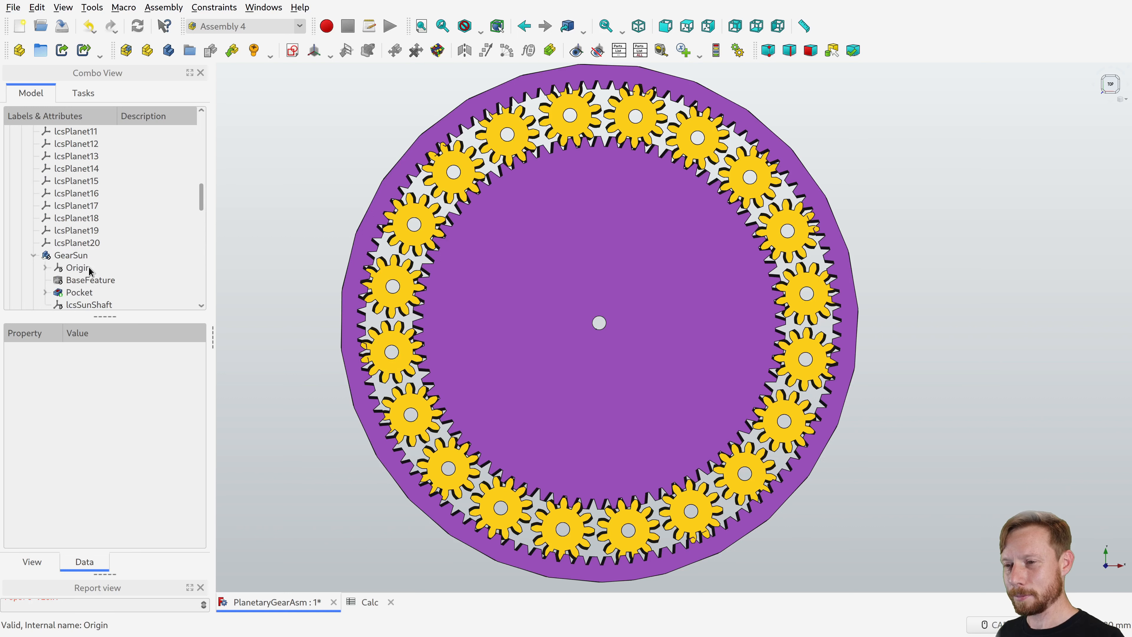
pyautogui.scroll(1, 90, 270)
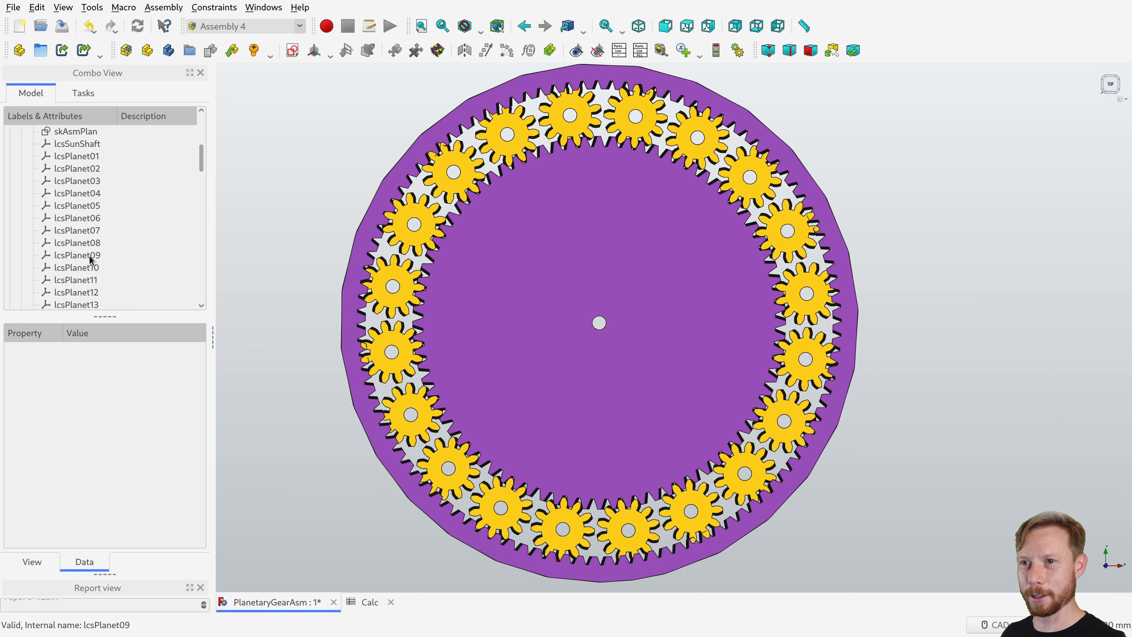
pyautogui.scroll(-10, 90, 265)
pyautogui.scroll(-3, 91, 257)
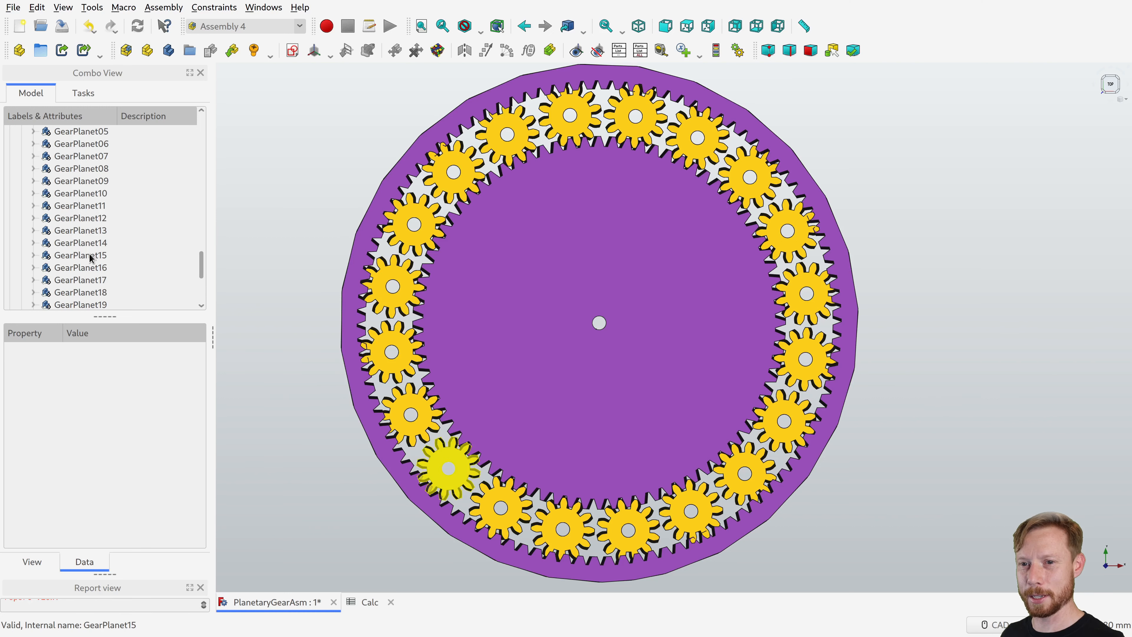
# Select GearPlanet15 and show all of its properties, including the hidden ones down to Visibility.
pyautogui.click(91, 255)
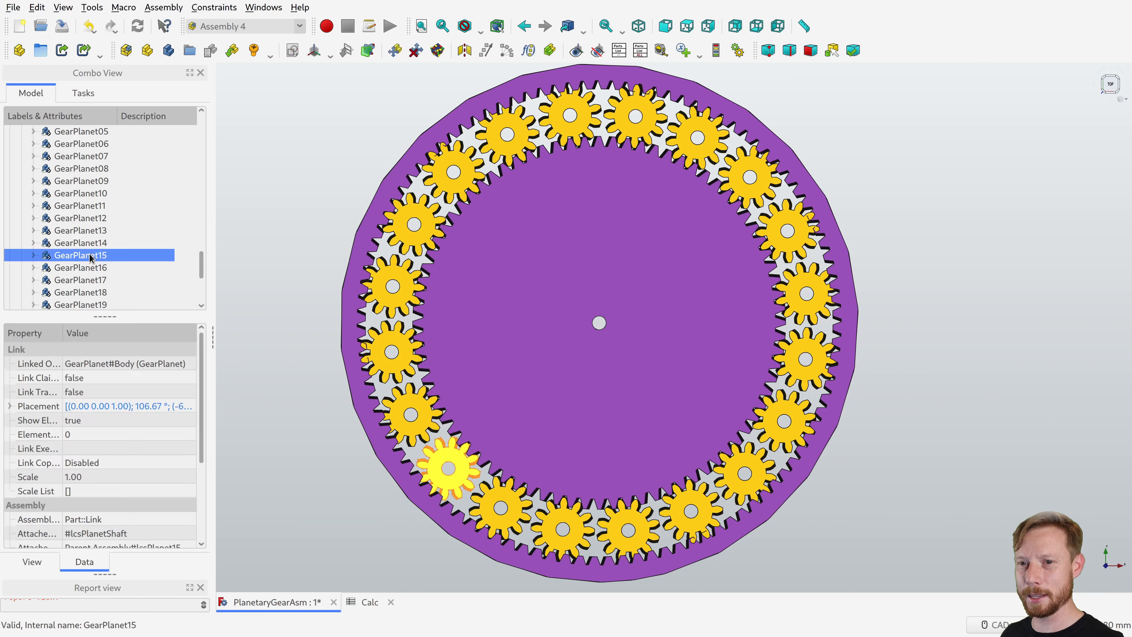
pyautogui.rightClick(40, 392)
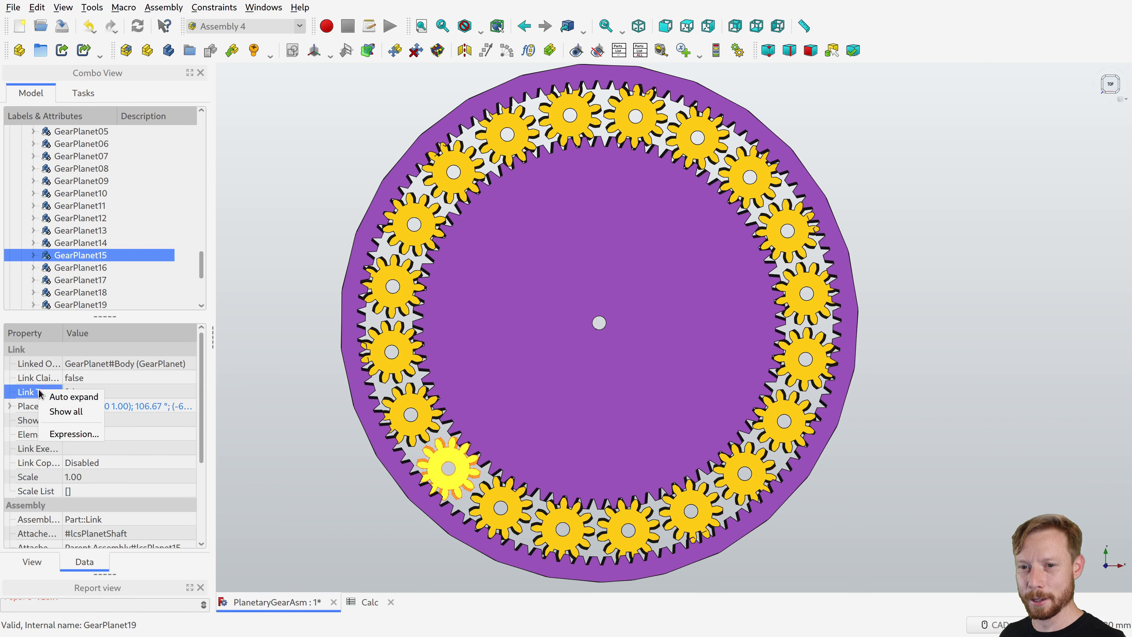
pyautogui.press('Escape')
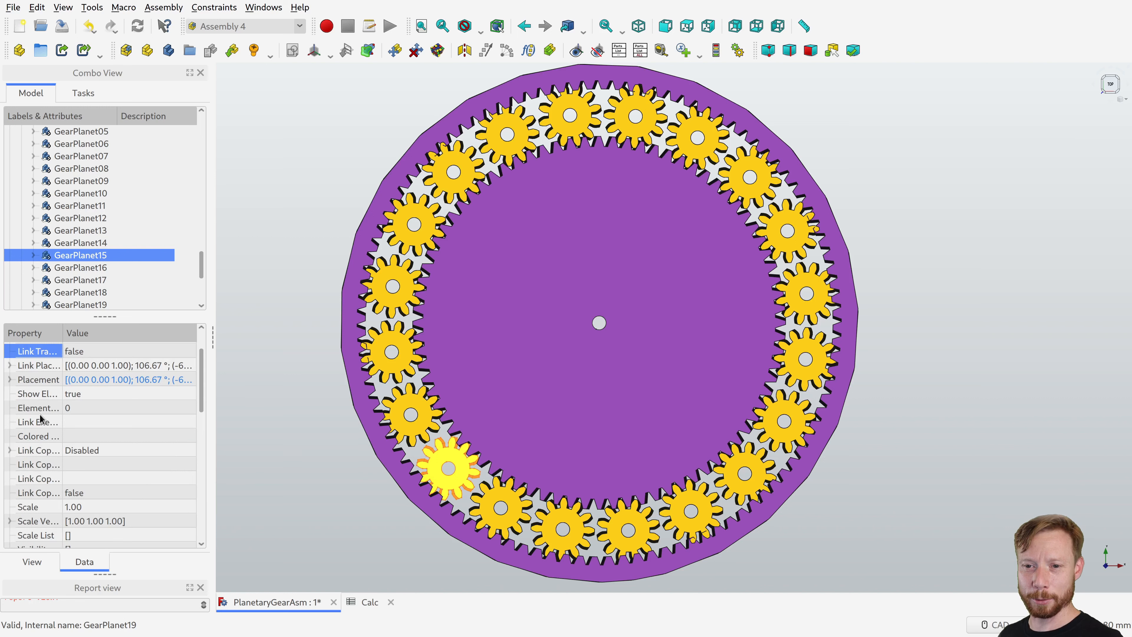
pyautogui.scroll(-8, 40, 418)
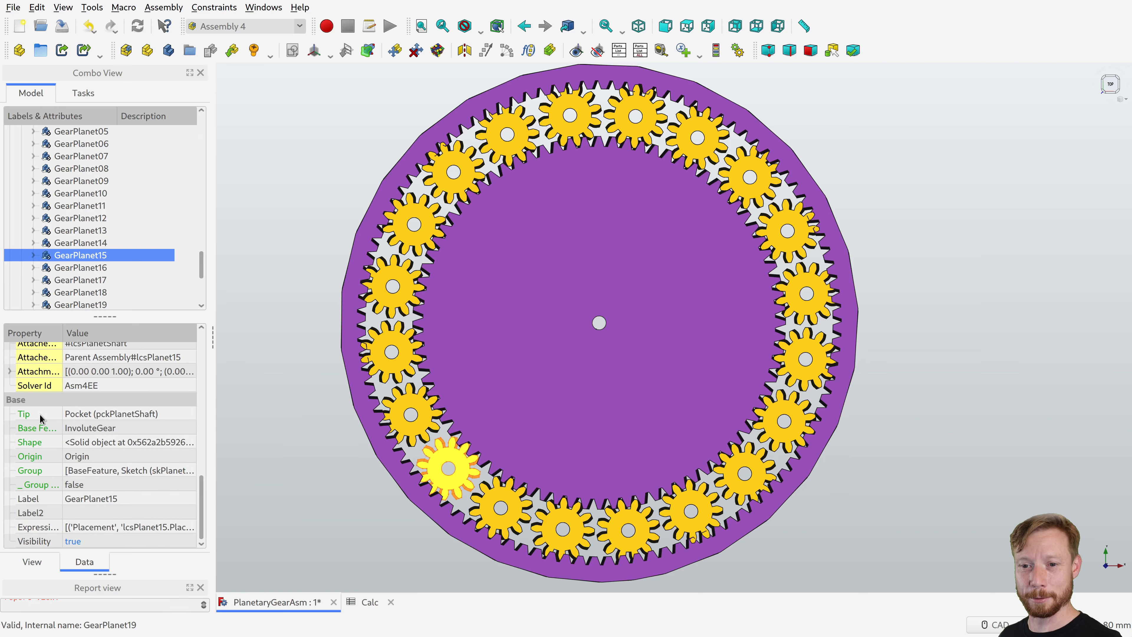
# Check the true and false choices of GearPlanet15's Visibility property without changing it.
pyautogui.click(53, 541)
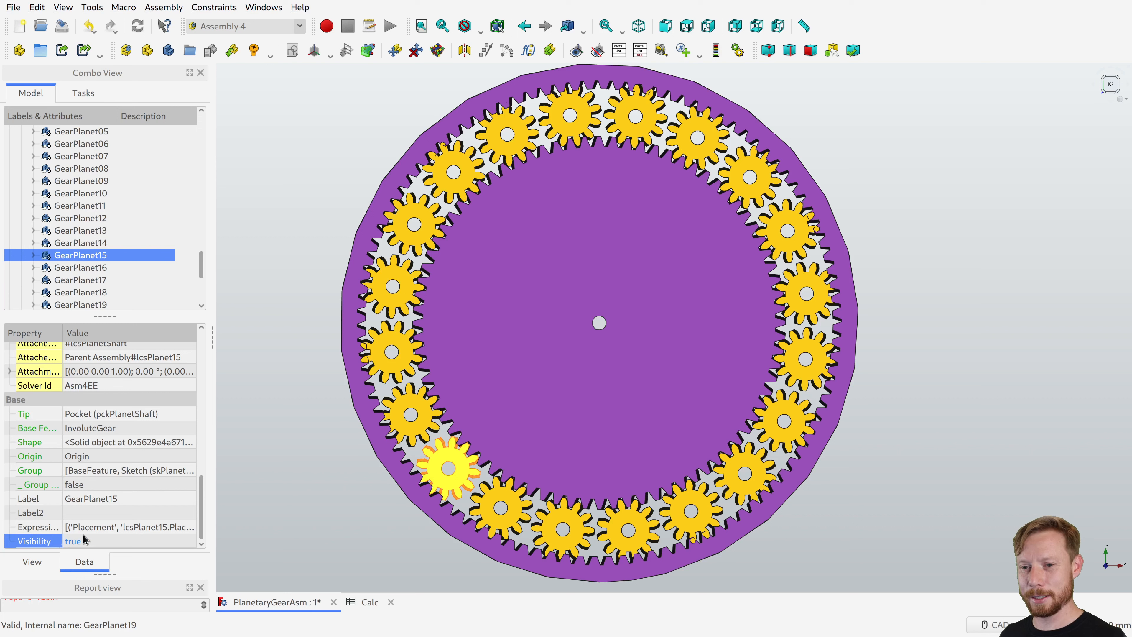
pyautogui.click(143, 541)
pyautogui.click(143, 542)
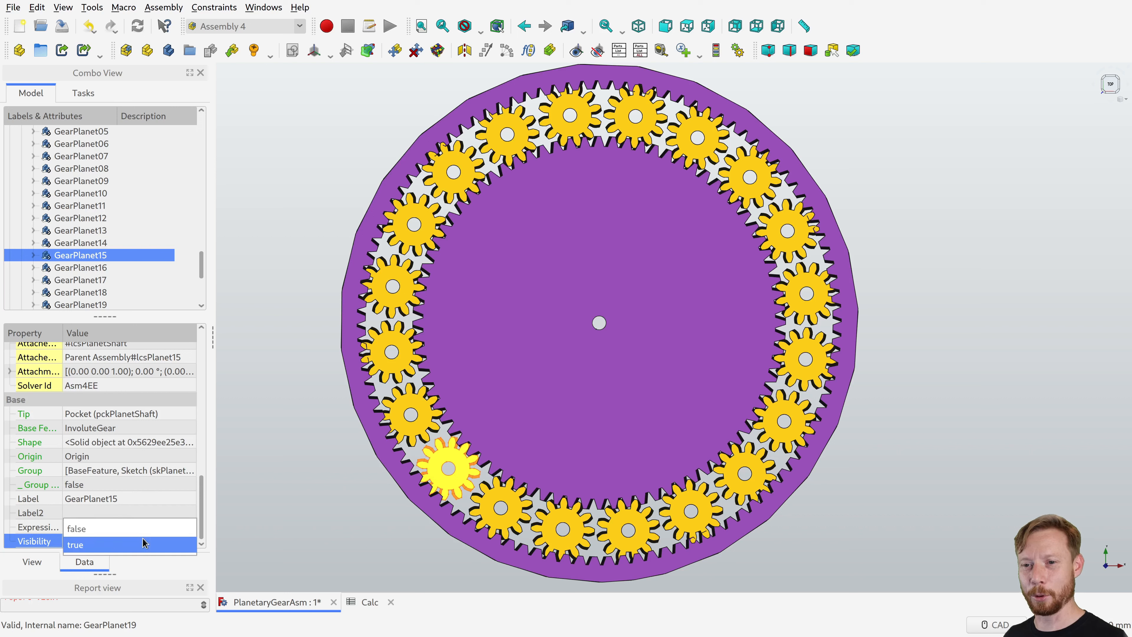
pyautogui.click(47, 540)
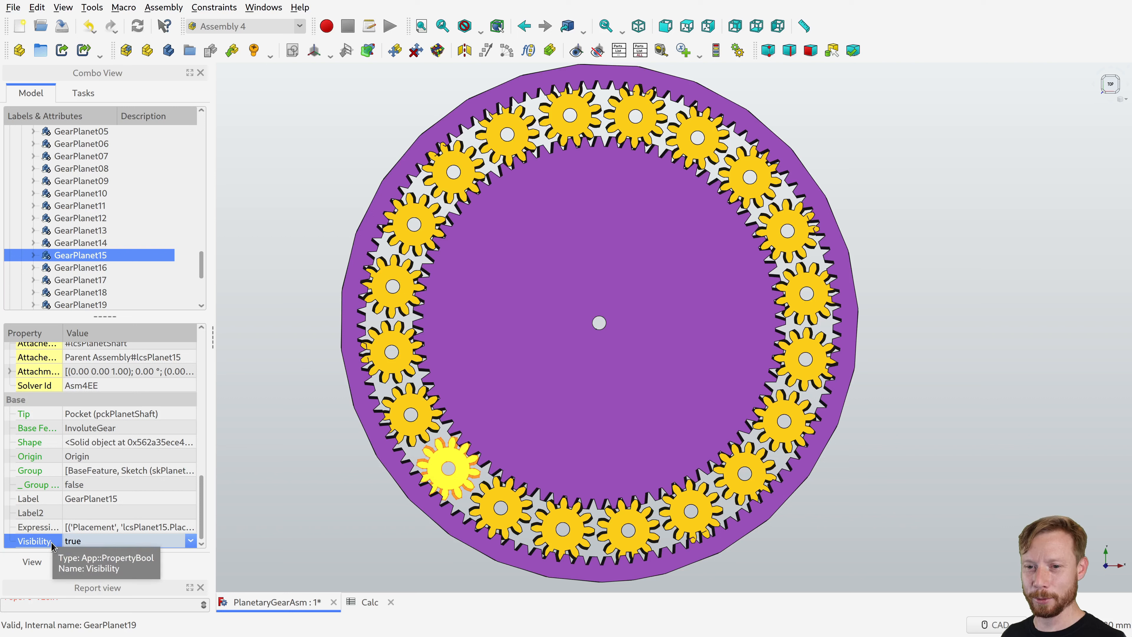
# Open the expression behind GearPlanet15's Visibility and examine its PlanetCount condition and the 1 and 0 outcomes.
pyautogui.rightClick(52, 545)
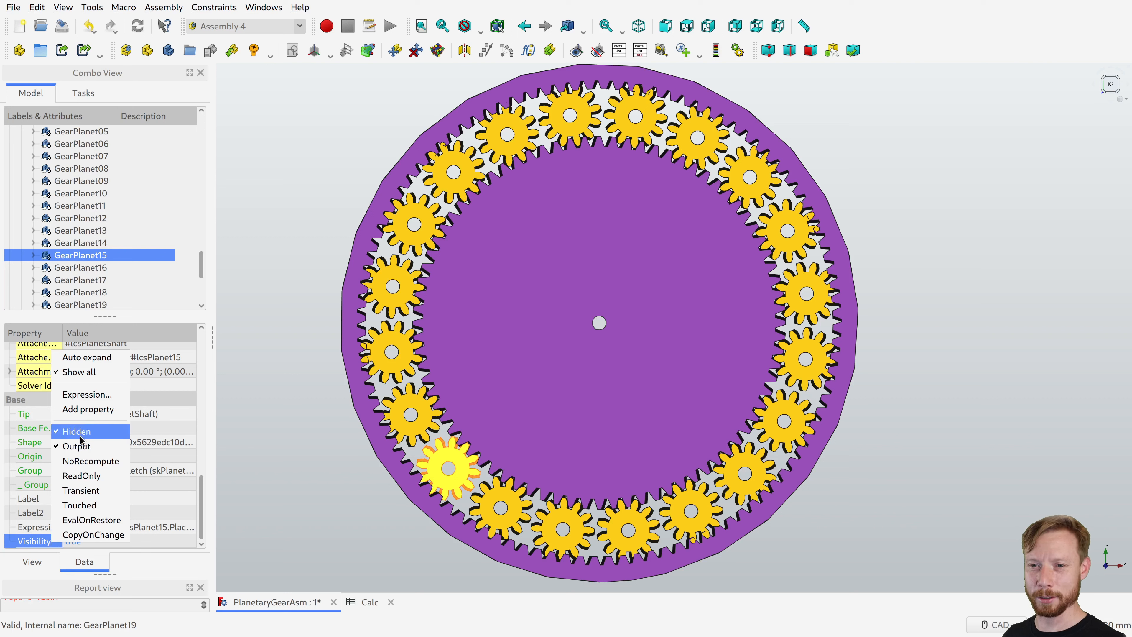
pyautogui.click(89, 395)
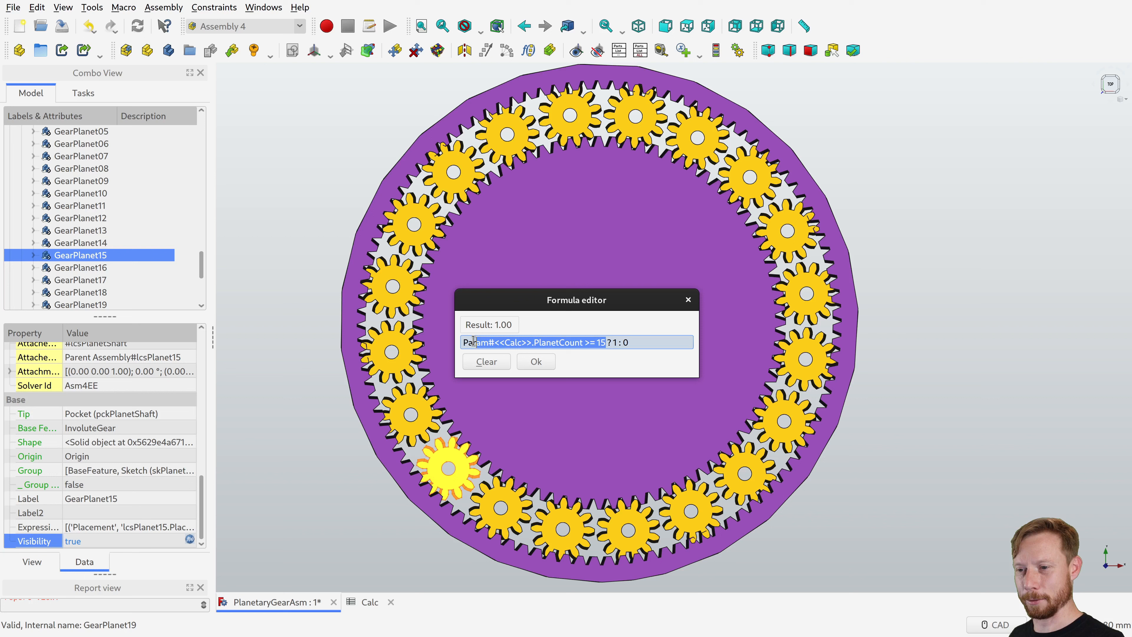
pyautogui.doubleClick(616, 343)
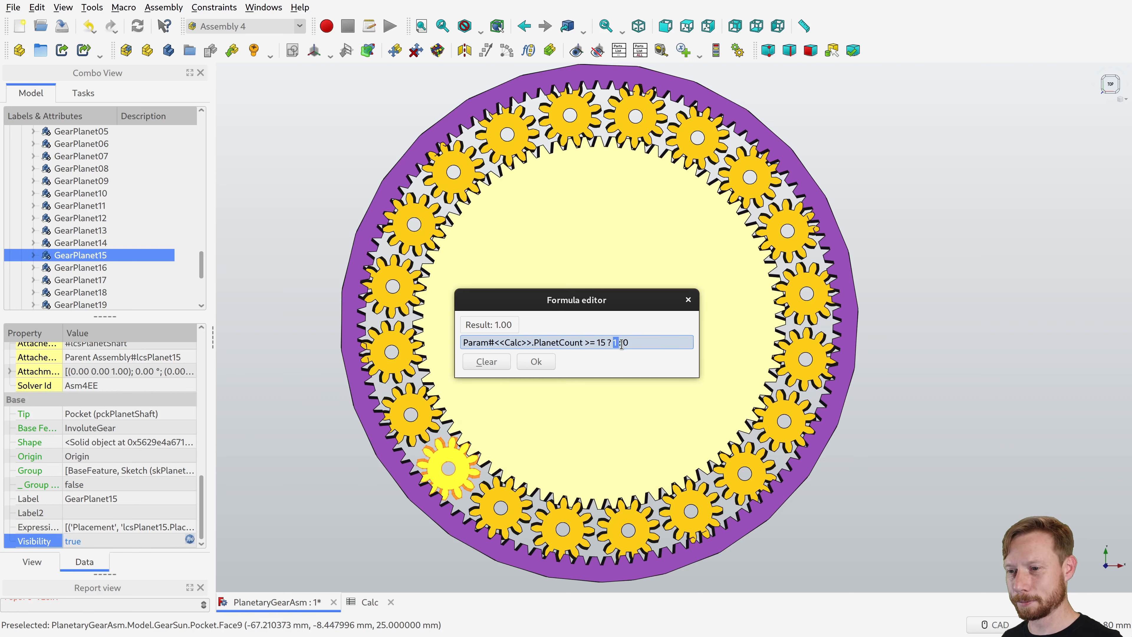
pyautogui.moveTo(622, 344); pyautogui.dragTo(634, 344)
pyautogui.click(634, 343)
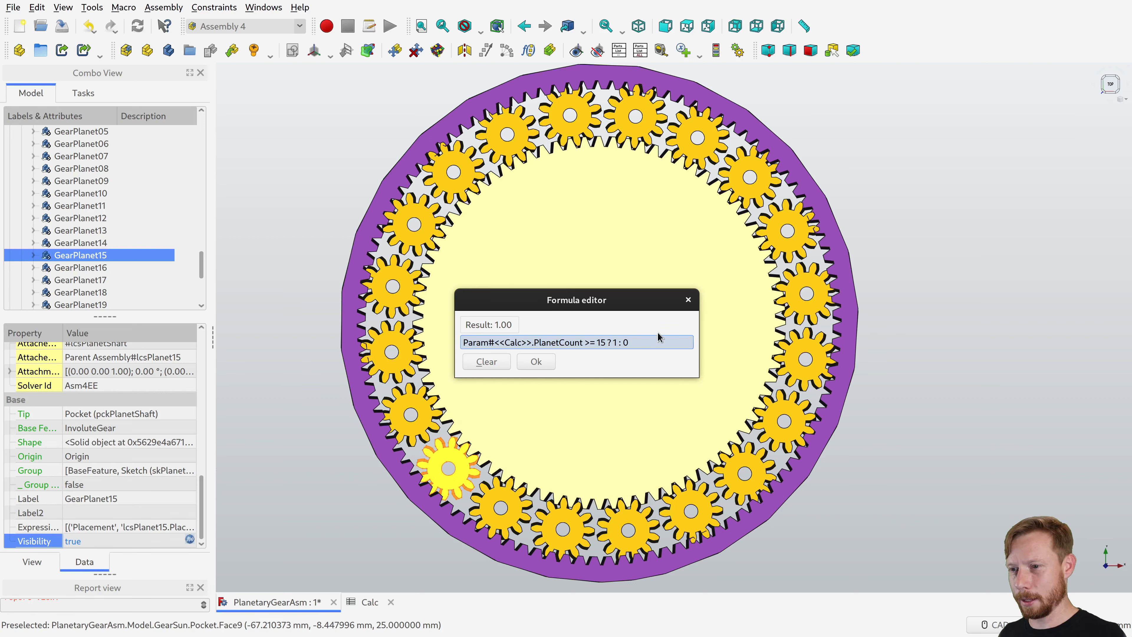
# Close the GearPlanet15 Visibility expression without changing it, view the whole gear assembly and clear the selection.
pyautogui.click(686, 299)
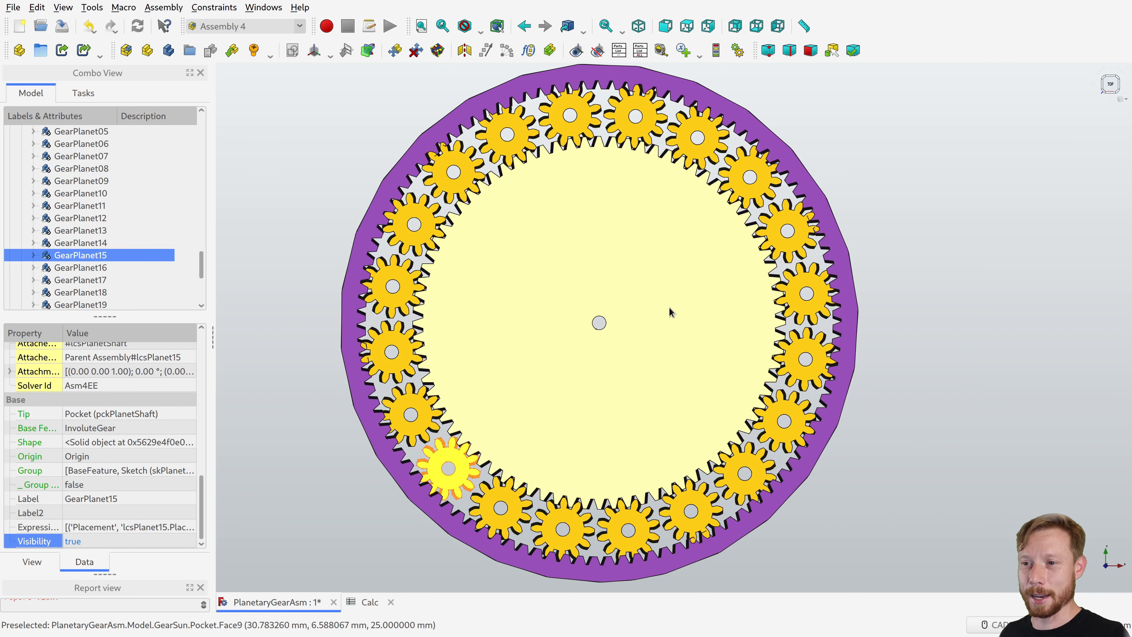
pyautogui.scroll(-4, 664, 311)
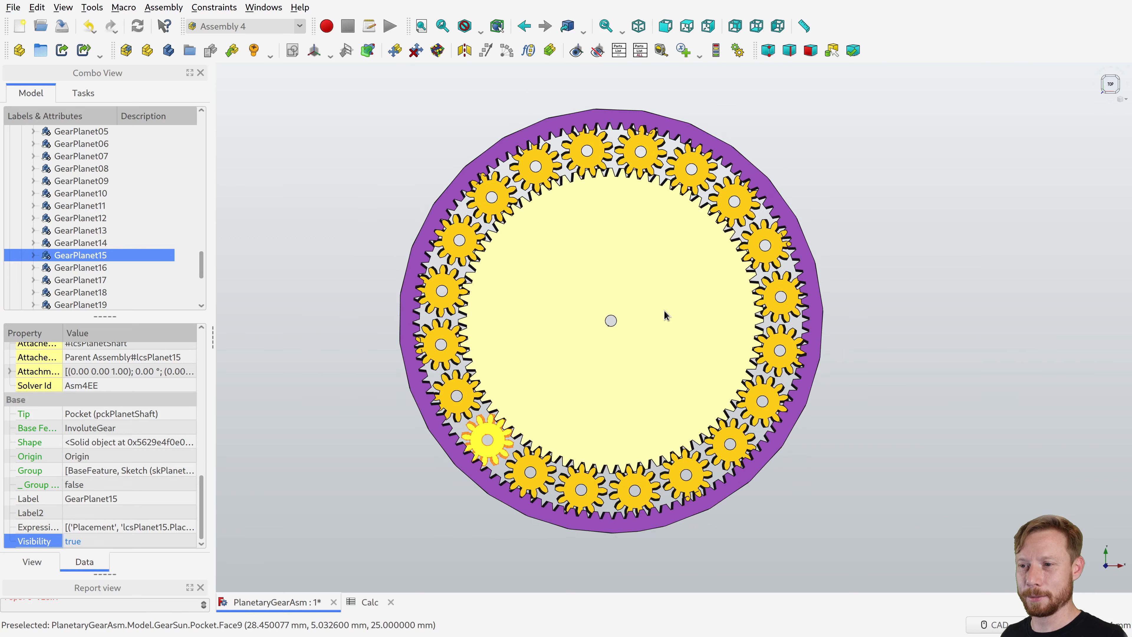
pyautogui.moveTo(607, 334)
pyautogui.mouseDown(button='middle')
pyautogui.moveTo(604, 261)
pyautogui.moveTo(614, 321)
pyautogui.mouseUp(button='middle')
pyautogui.click(860, 280)
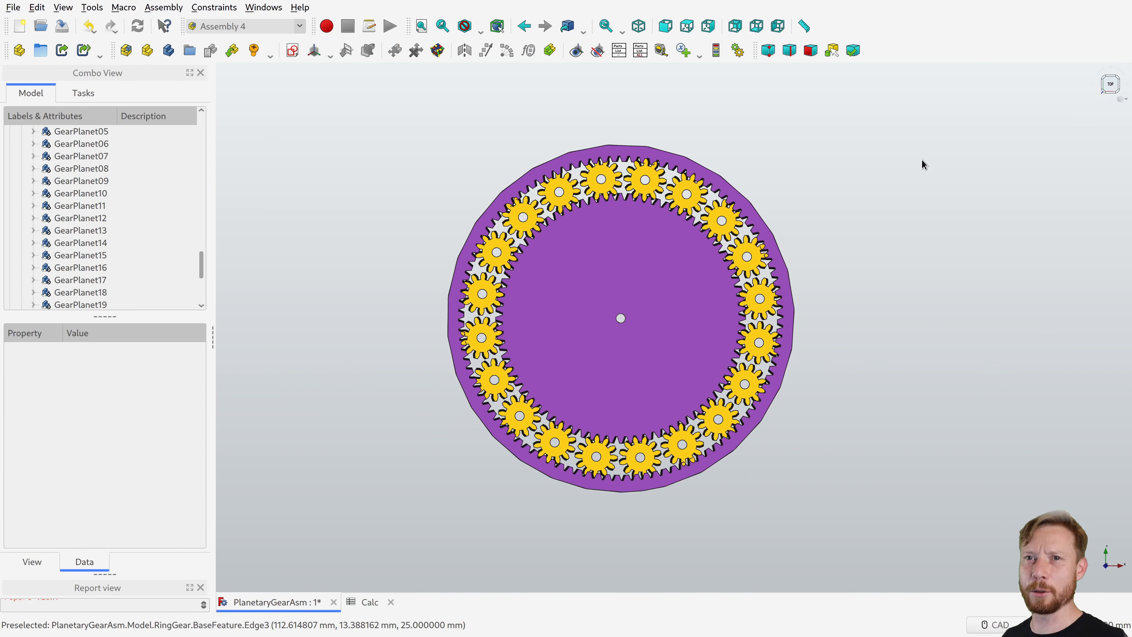
# Expand the Param document in the model tree and open its Param spreadsheet of user parameters.
pyautogui.scroll(-3, 87, 287)
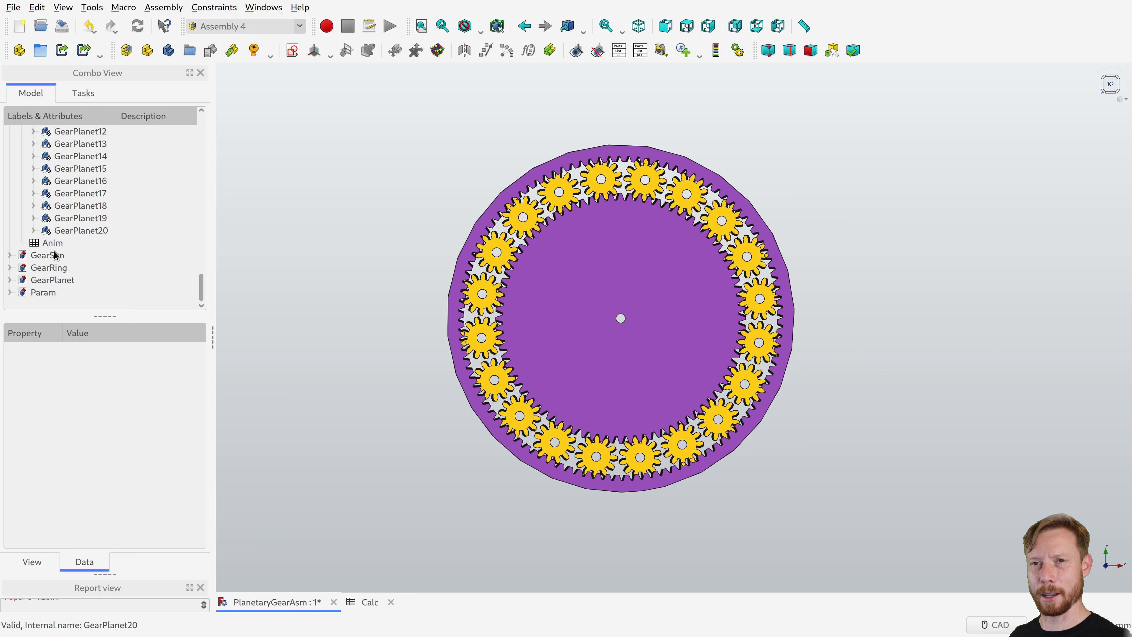
pyautogui.doubleClick(36, 295)
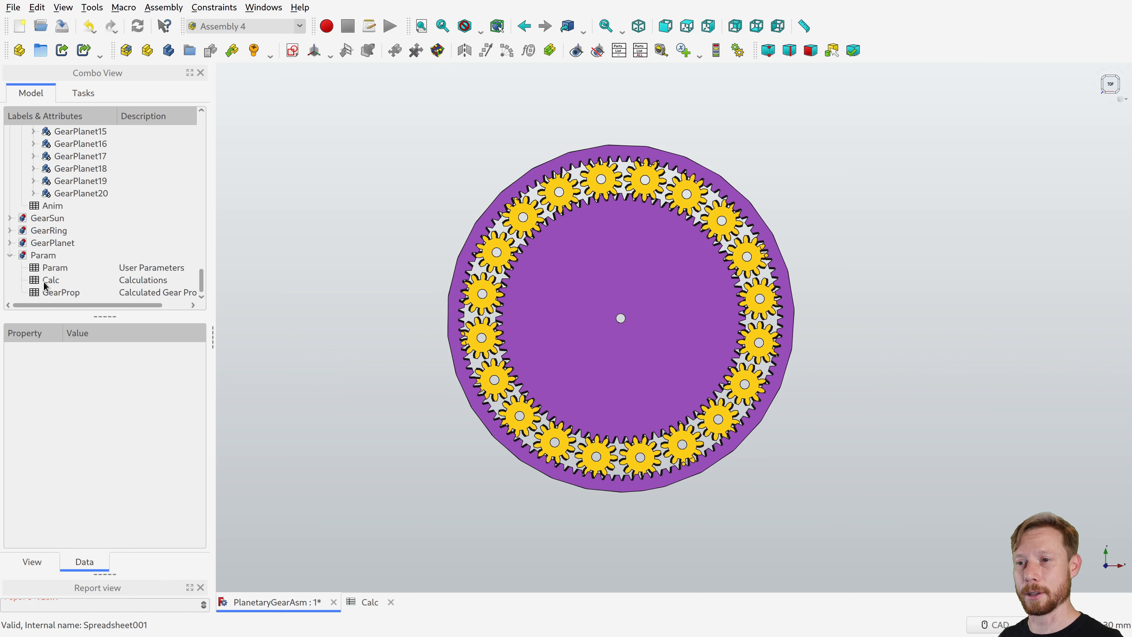
pyautogui.doubleClick(51, 269)
pyautogui.click(420, 321)
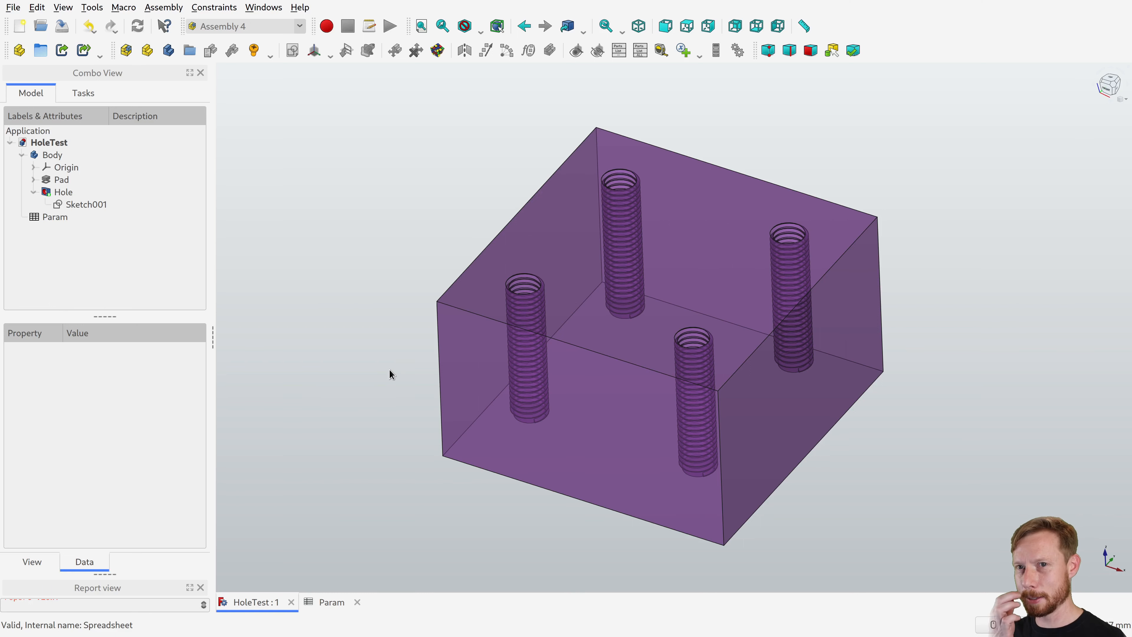
# Open the Hole feature of the HoleTest body for editing and check the available thread sizes without choosing another one.
pyautogui.doubleClick(63, 192)
pyautogui.click(156, 301)
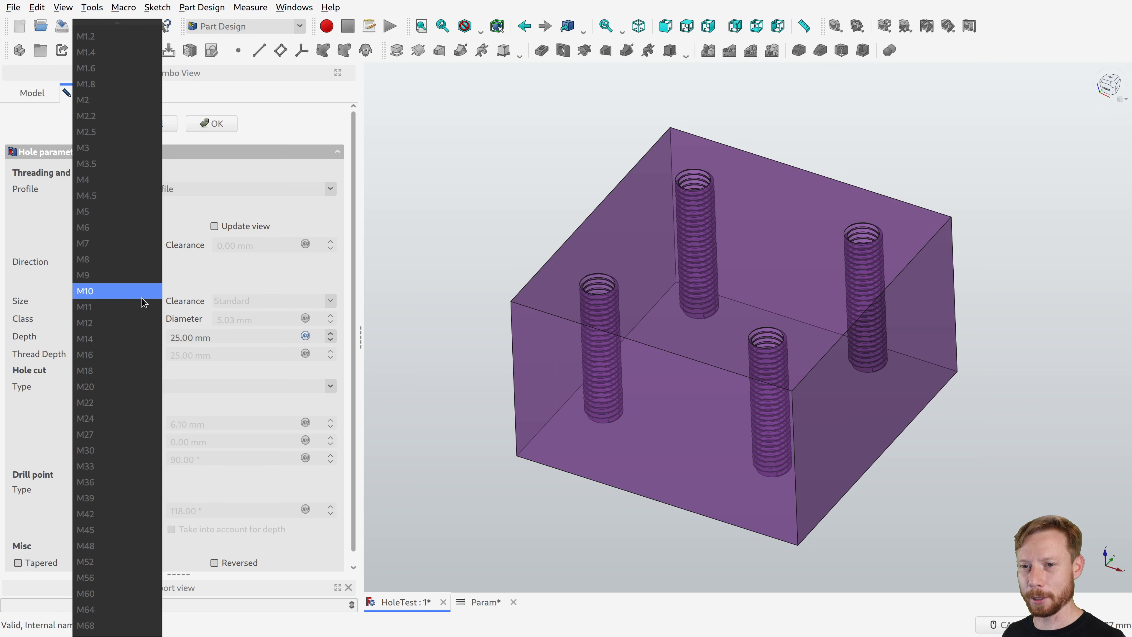
pyautogui.click(198, 279)
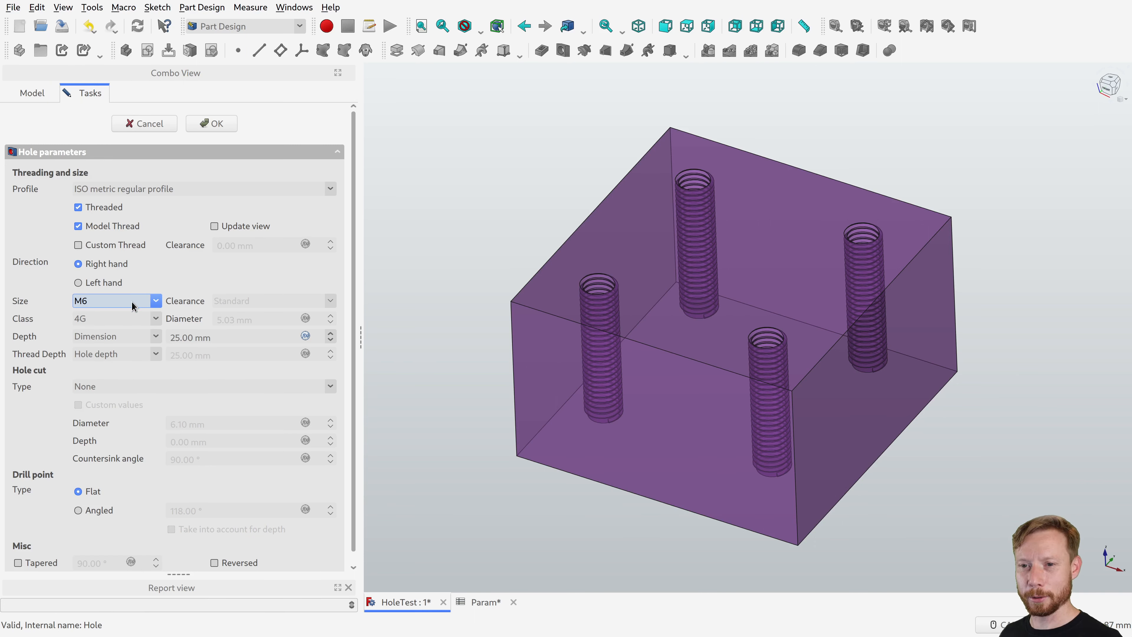